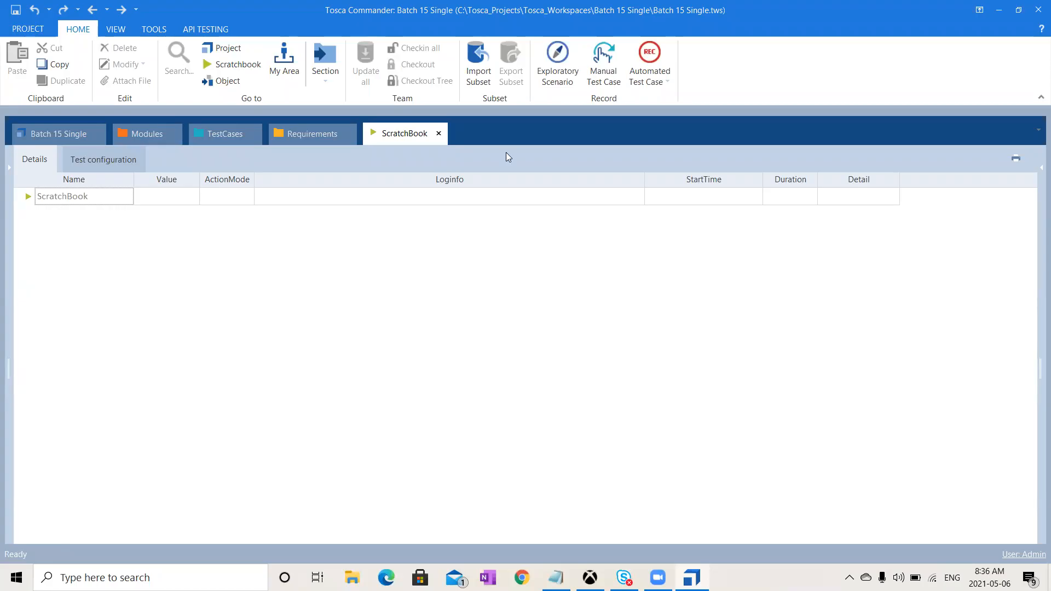
# Step: Open the TestCases section and expand the DemoWebShop folder and its Library
pyautogui.click(193, 135)
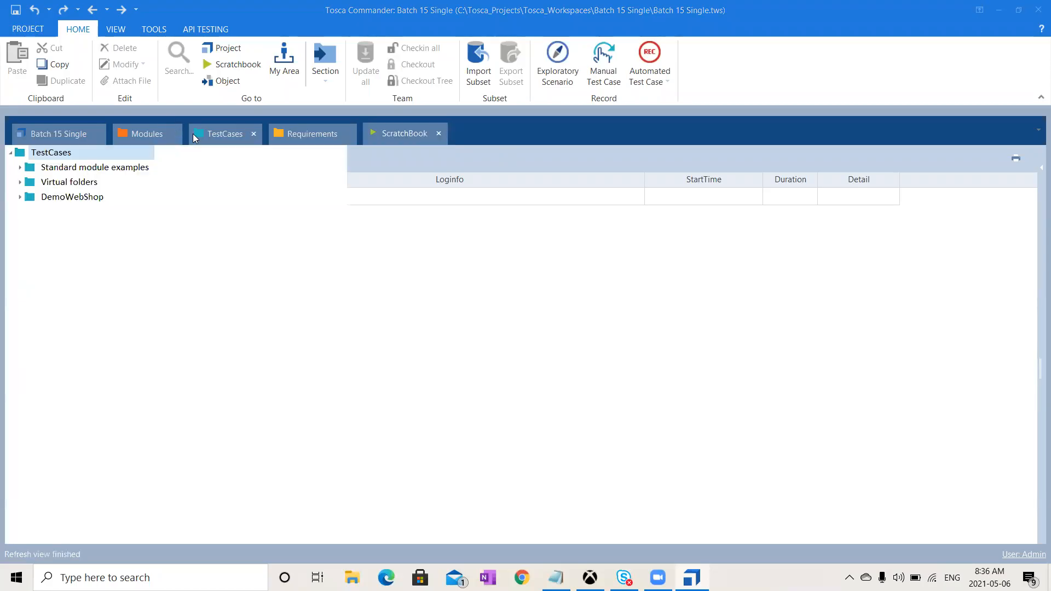
pyautogui.click(193, 134)
pyautogui.click(20, 197)
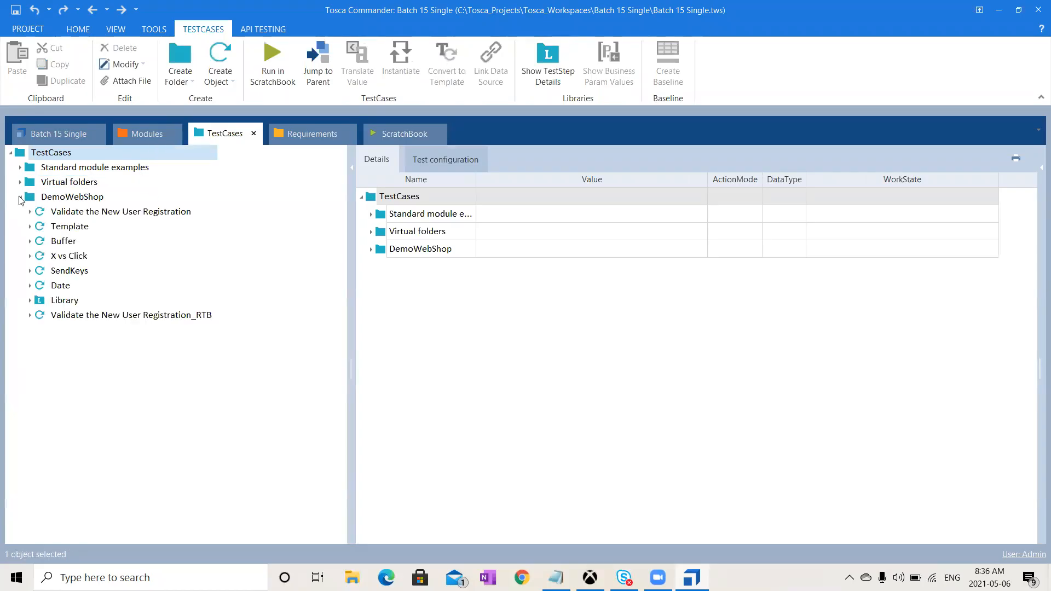
pyautogui.click(72, 302)
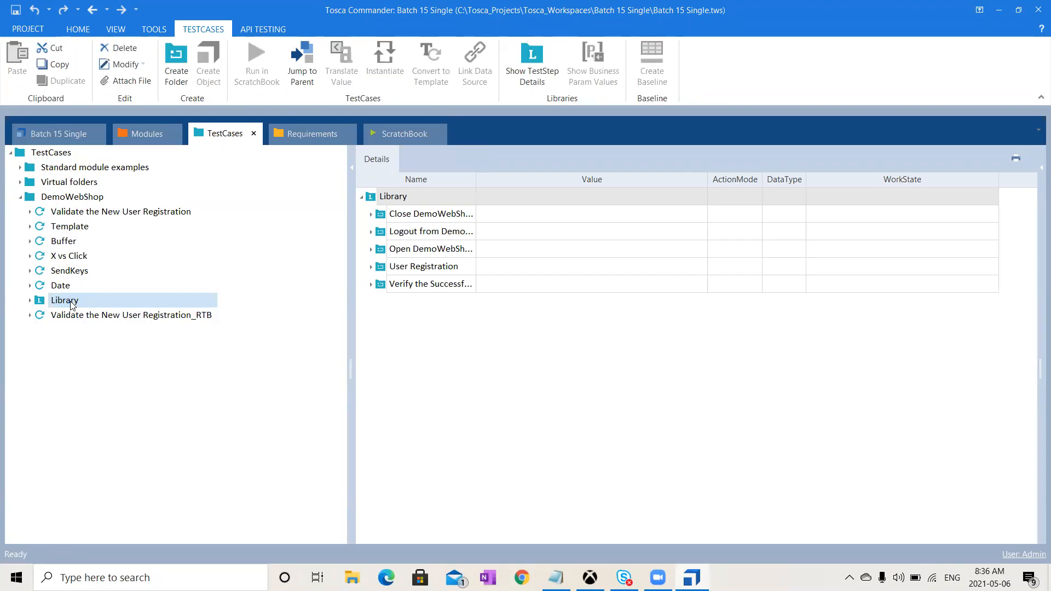
pyautogui.click(30, 300)
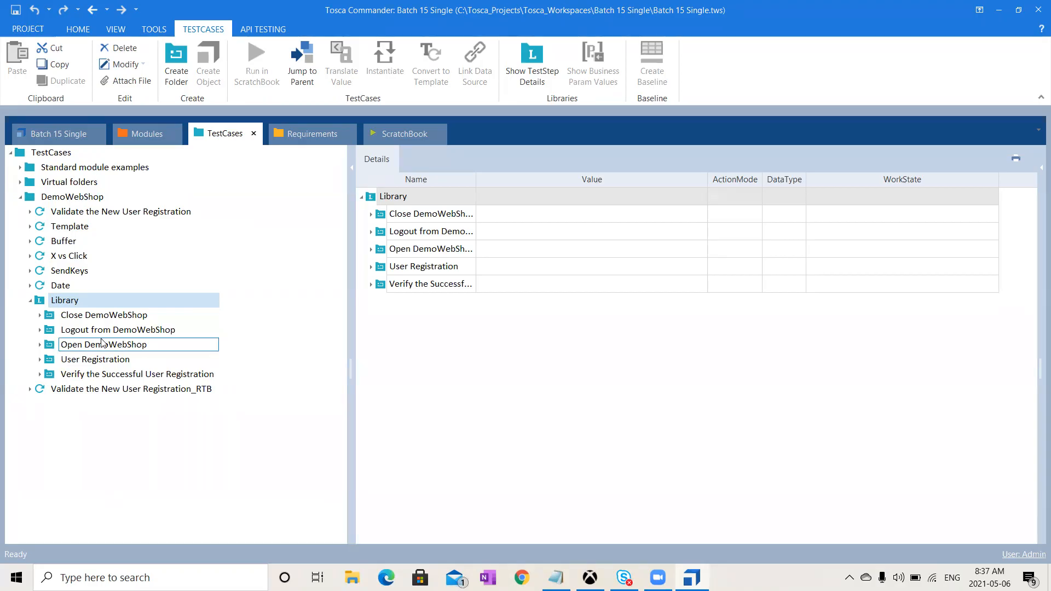
# Step: Examine the Library's Close, Logout from and Open DemoWebShop blocks, including the business parameters and OpenUrl step, and collapse the expanded Library and RTB test case
pyautogui.click(39, 316)
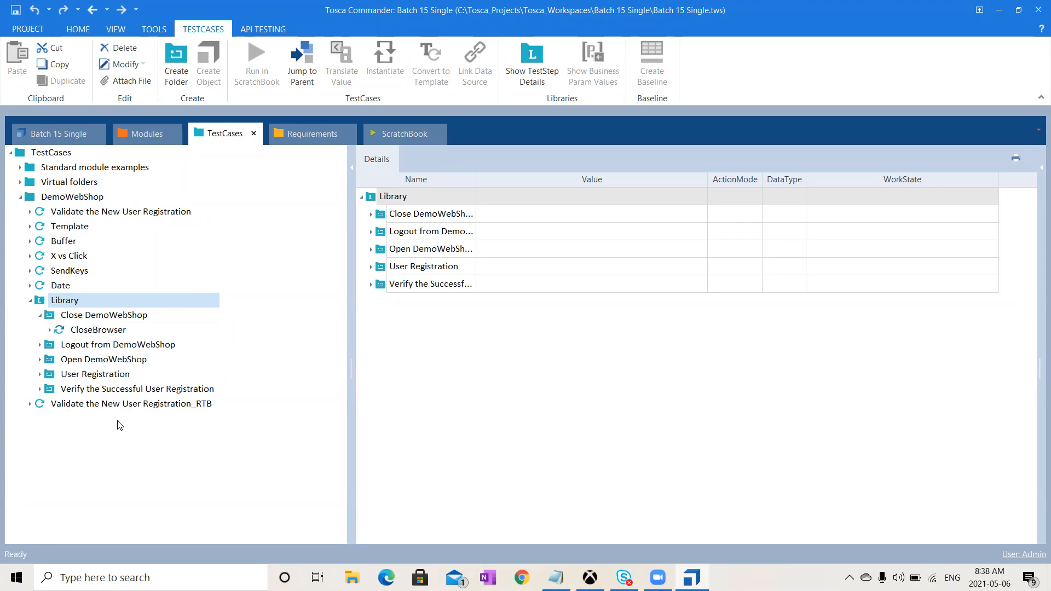
pyautogui.click(30, 405)
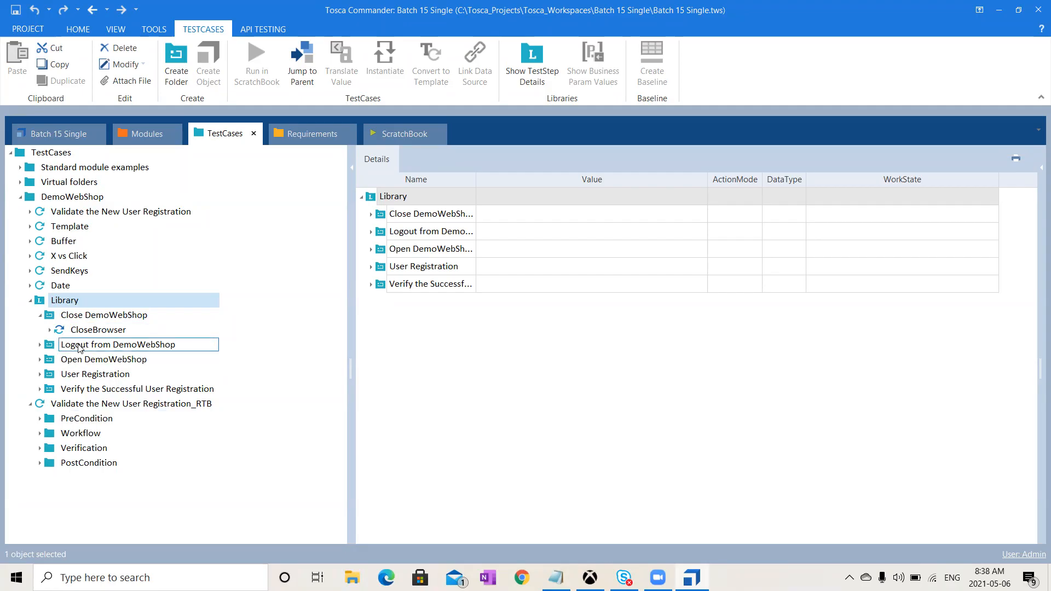
pyautogui.click(40, 345)
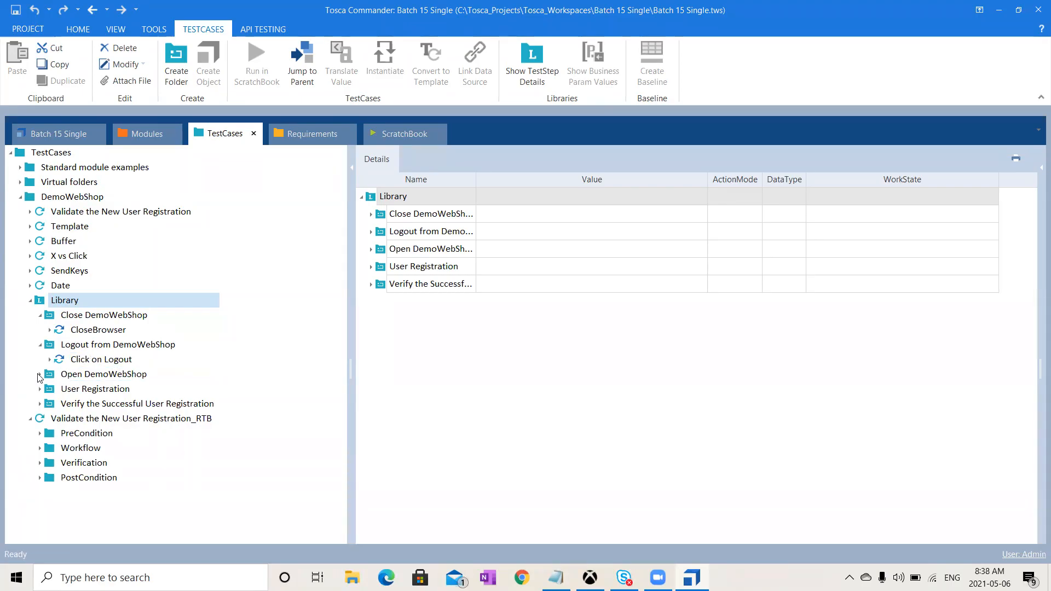
pyautogui.click(39, 374)
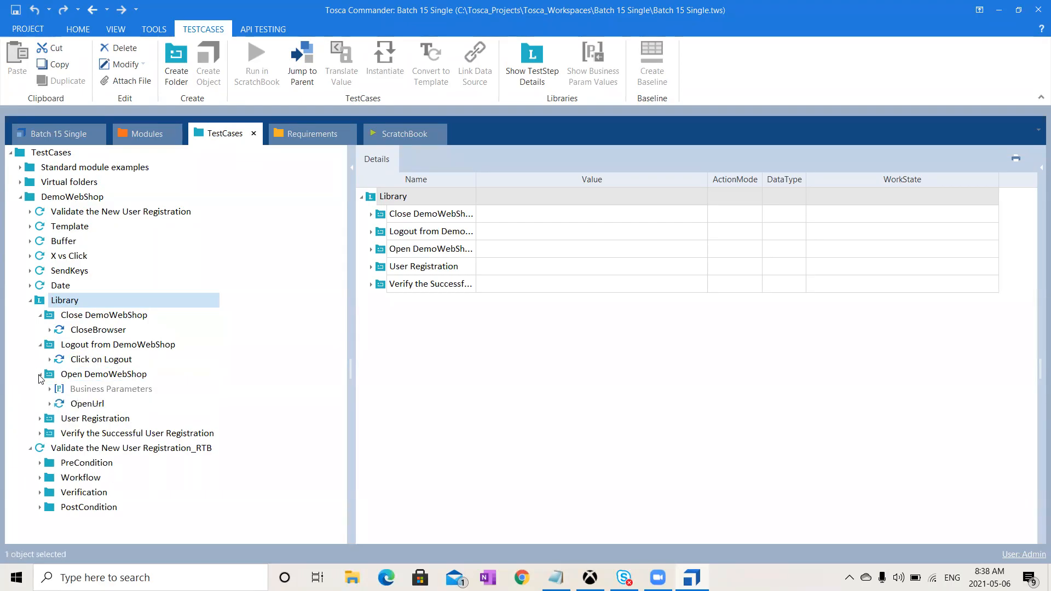
pyautogui.click(76, 404)
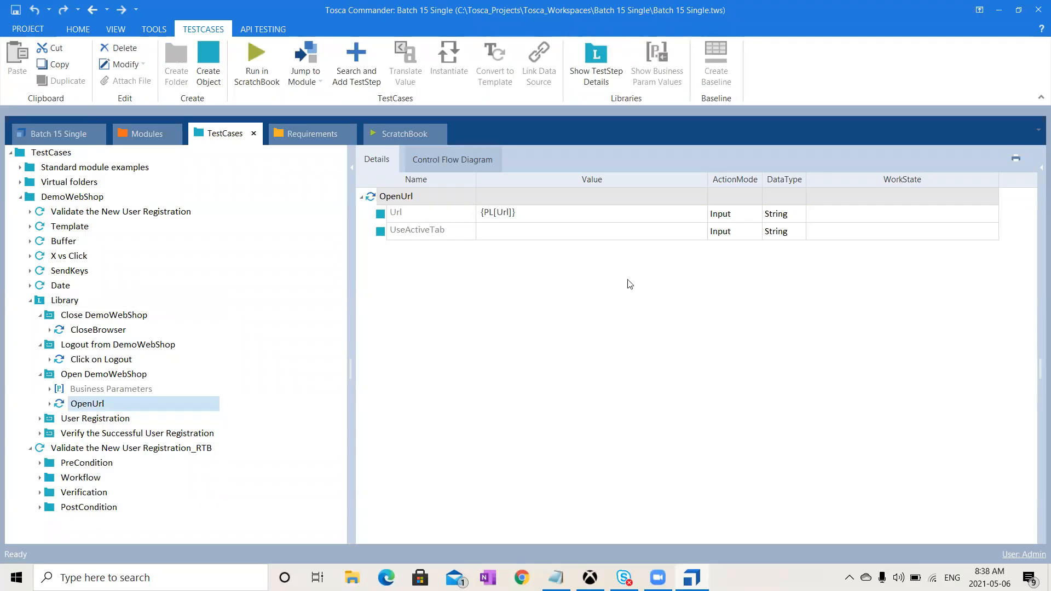
pyautogui.click(118, 393)
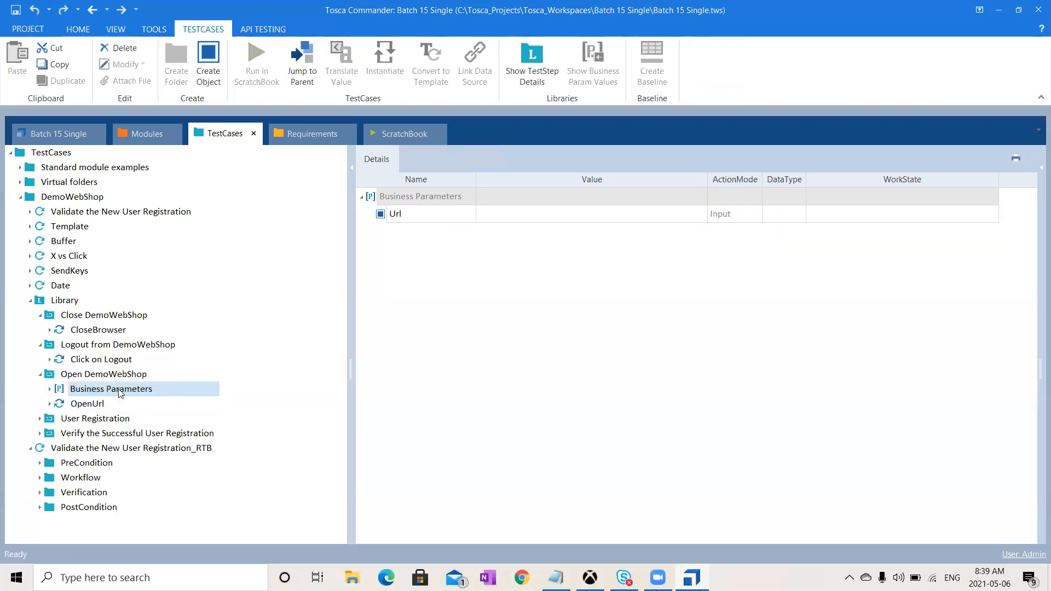
pyautogui.click(94, 404)
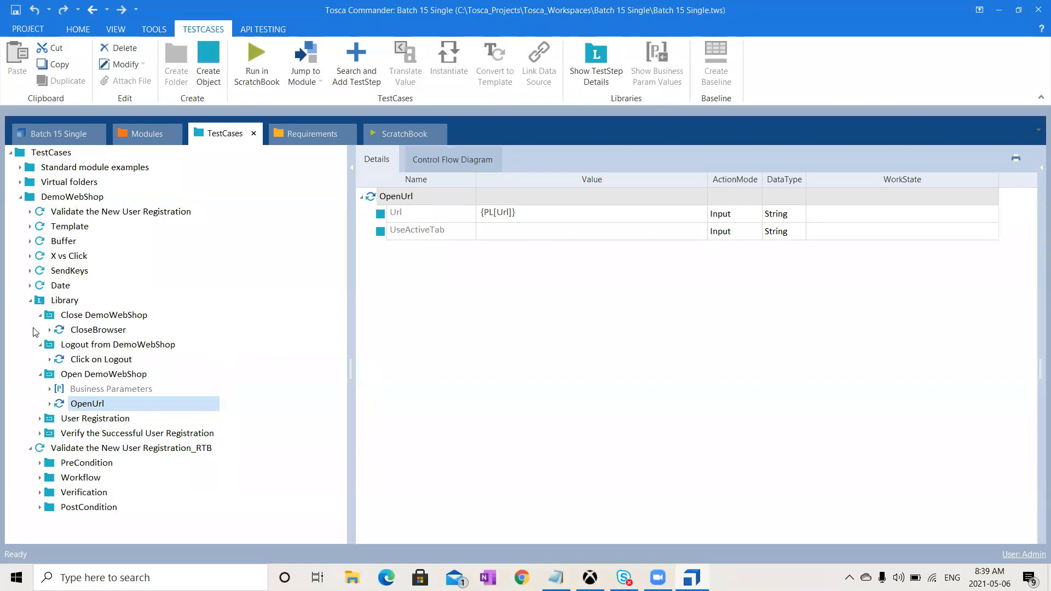
pyautogui.click(31, 301)
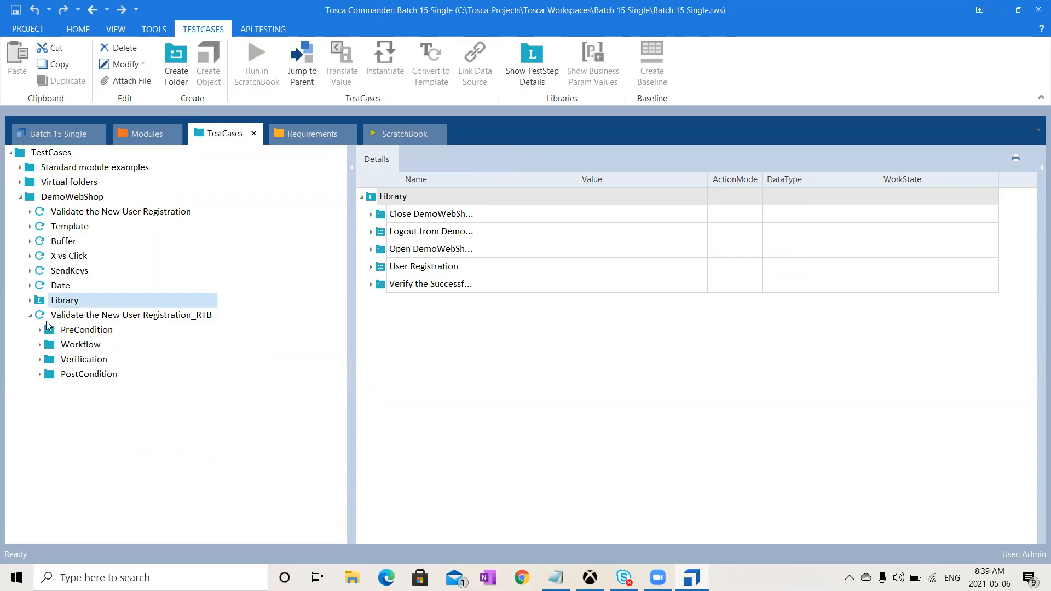
pyautogui.click(29, 316)
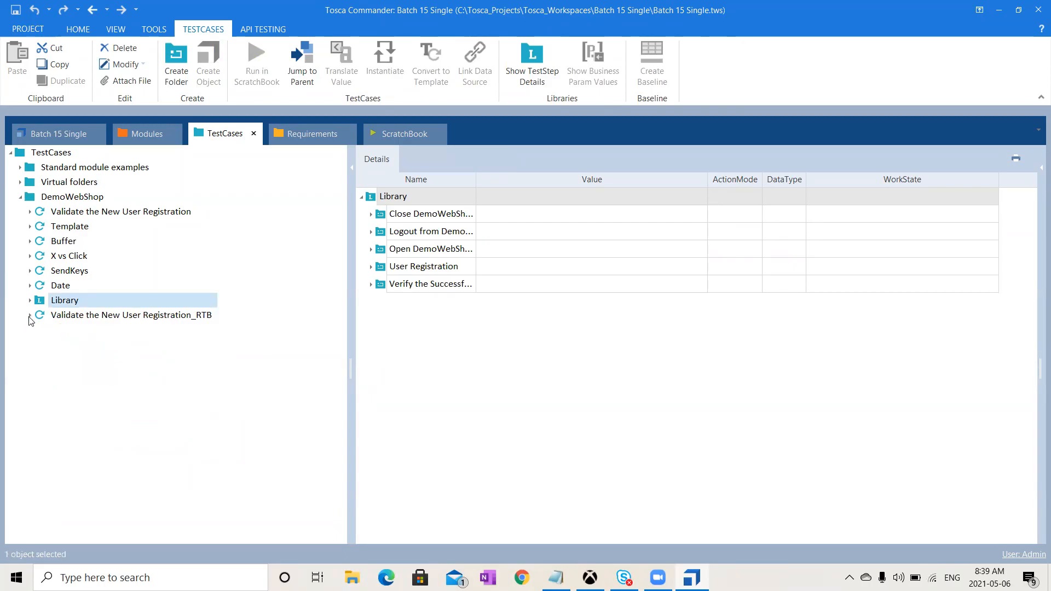
# Step: Create a new test case named If-Then-Else in the DemoWebShop folder
pyautogui.click(55, 198)
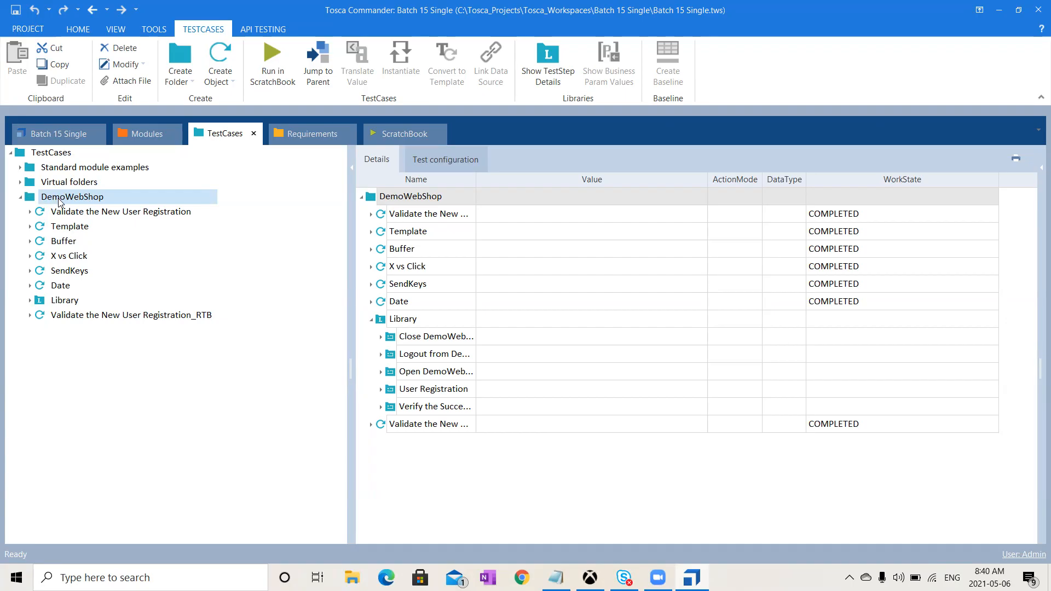
pyautogui.rightClick(59, 200)
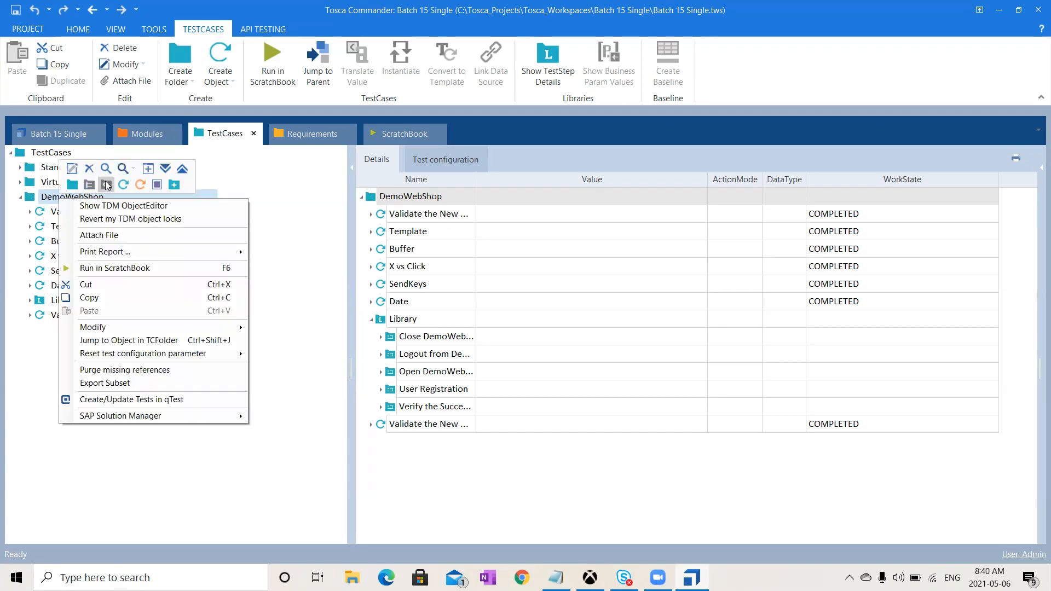
pyautogui.click(130, 185)
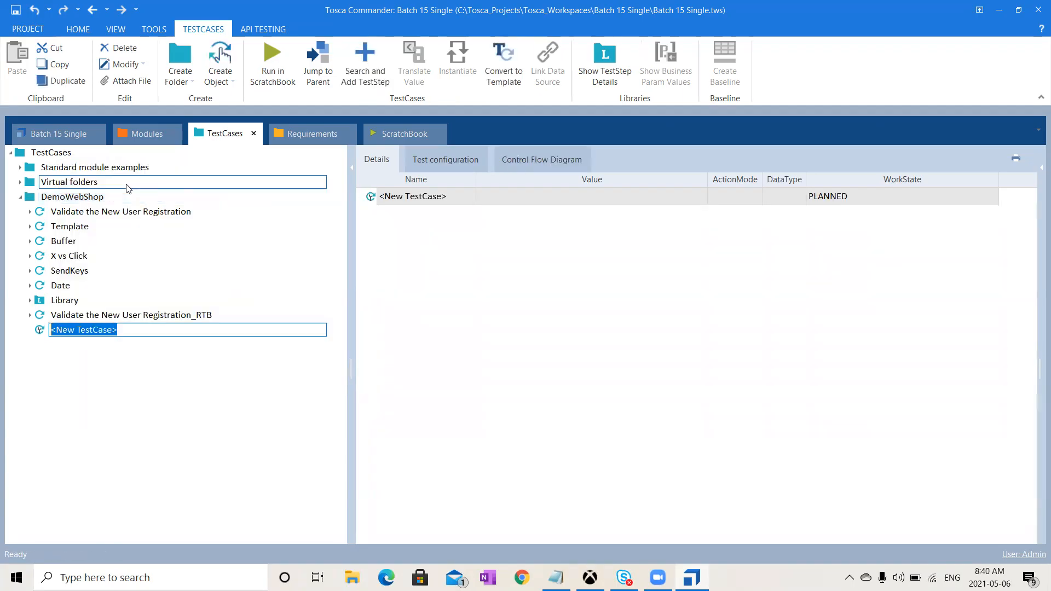
pyautogui.press('BackSpace')
pyautogui.write('iF')
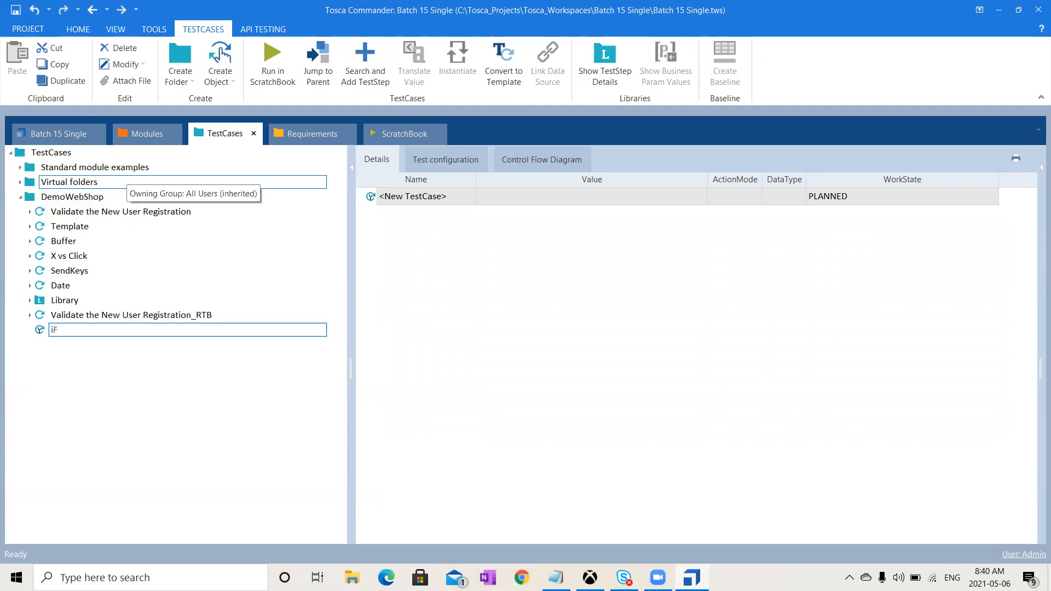
pyautogui.write('-tHEN--')
pyautogui.hotkey('ctrl', 'a')
pyautogui.press('BackSpace')
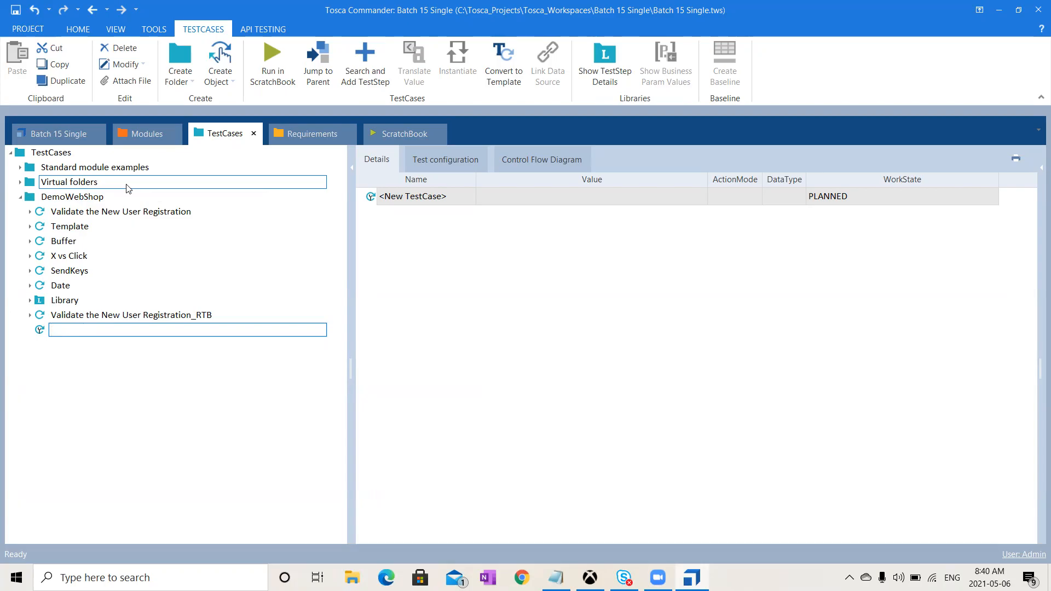
pyautogui.write('If-Then-Else')
pyautogui.press('Return')
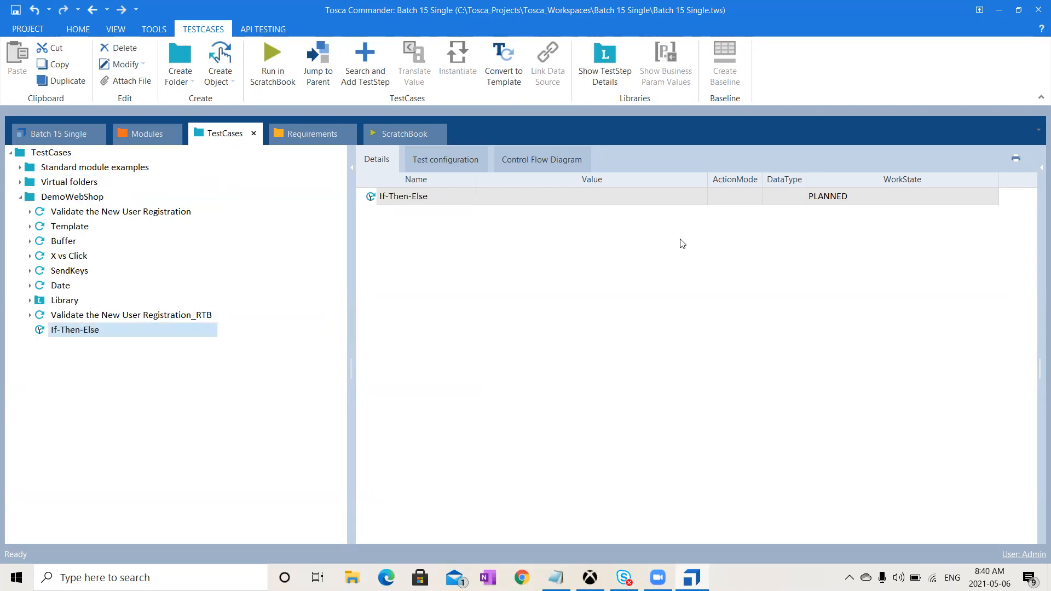
# Step: Set the WorkState of the If-Then-Else test case to IN_WORK
pyautogui.click(855, 197)
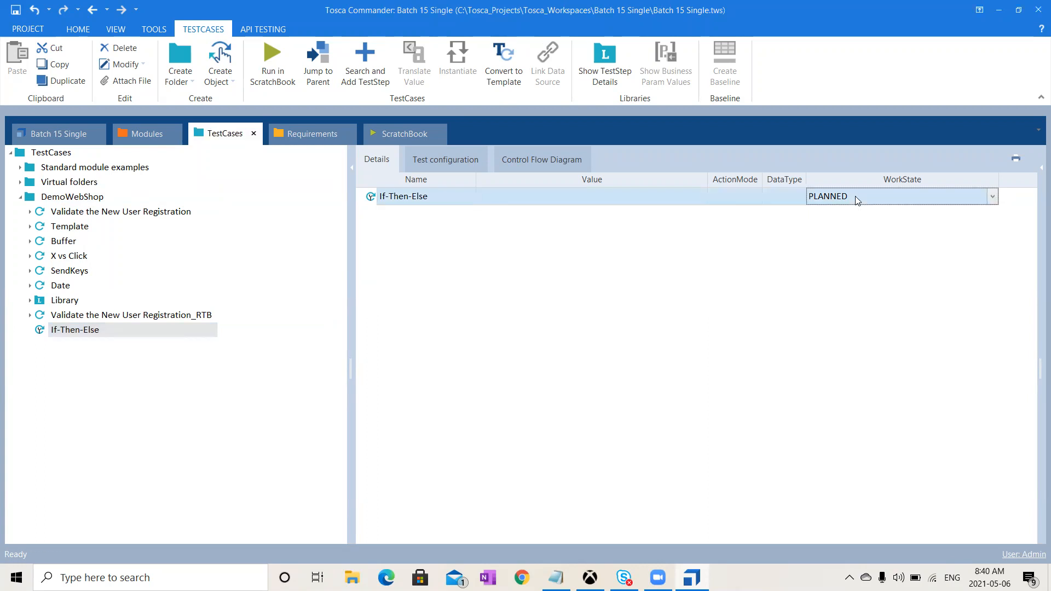
pyautogui.press('i')
pyautogui.click(620, 363)
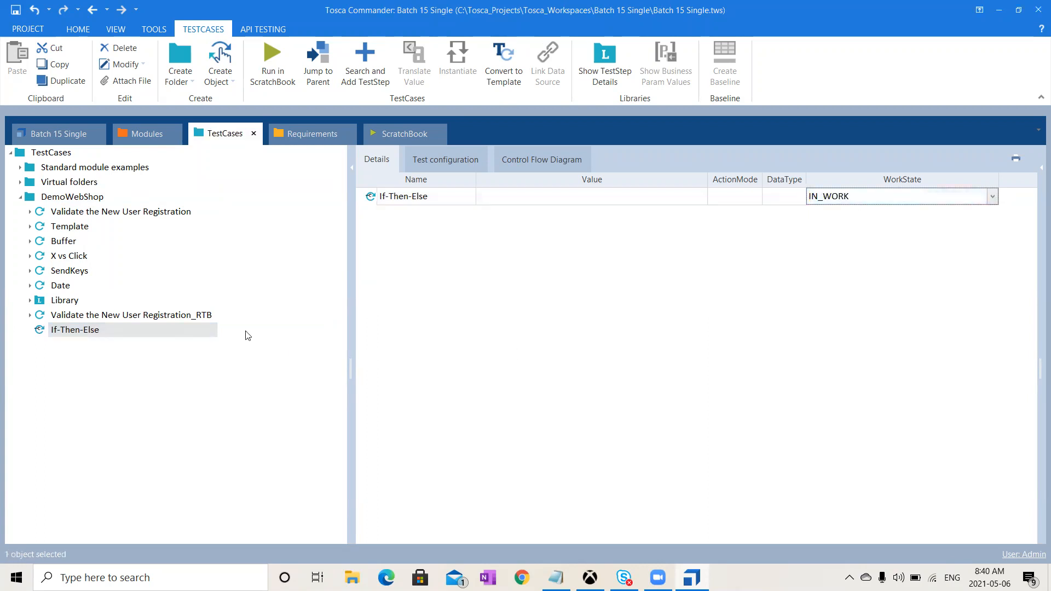
# Step: Add an If statement to the If-Then-Else test case and expand it to show its Condition and Then parts
pyautogui.rightClick(125, 335)
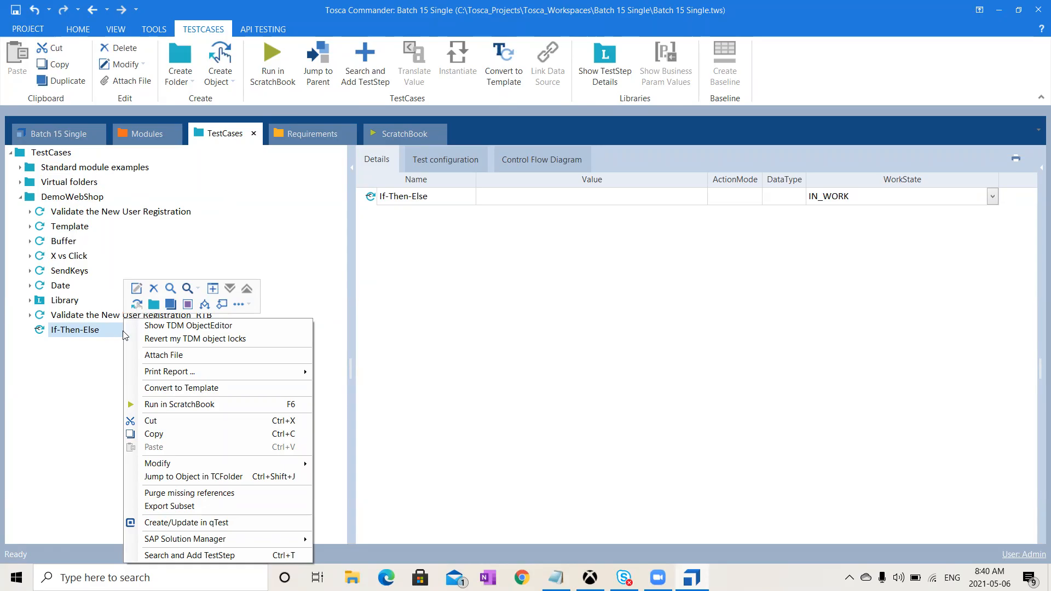
pyautogui.click(205, 304)
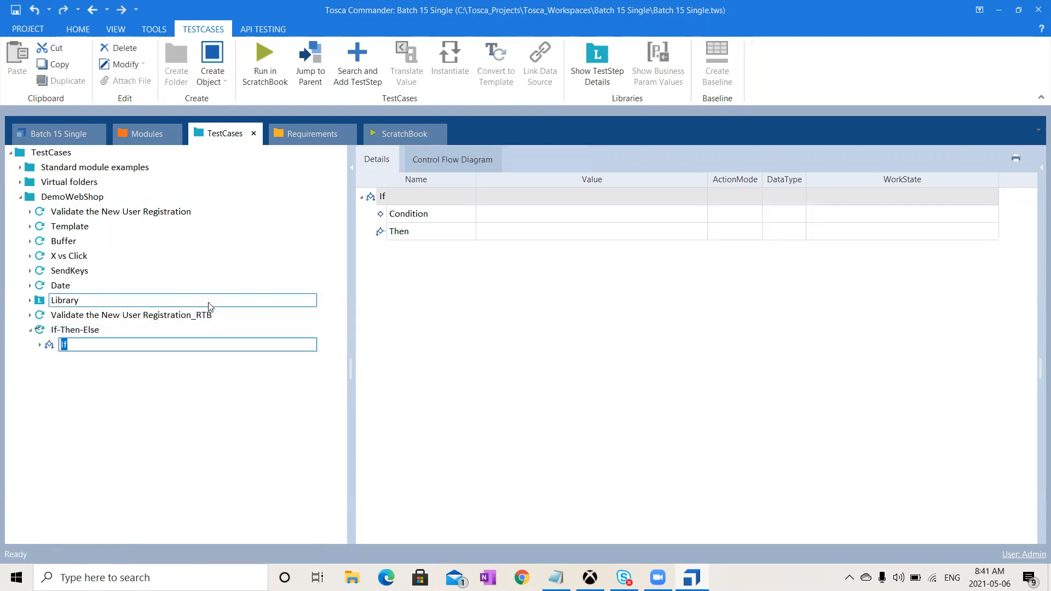
pyautogui.click(41, 345)
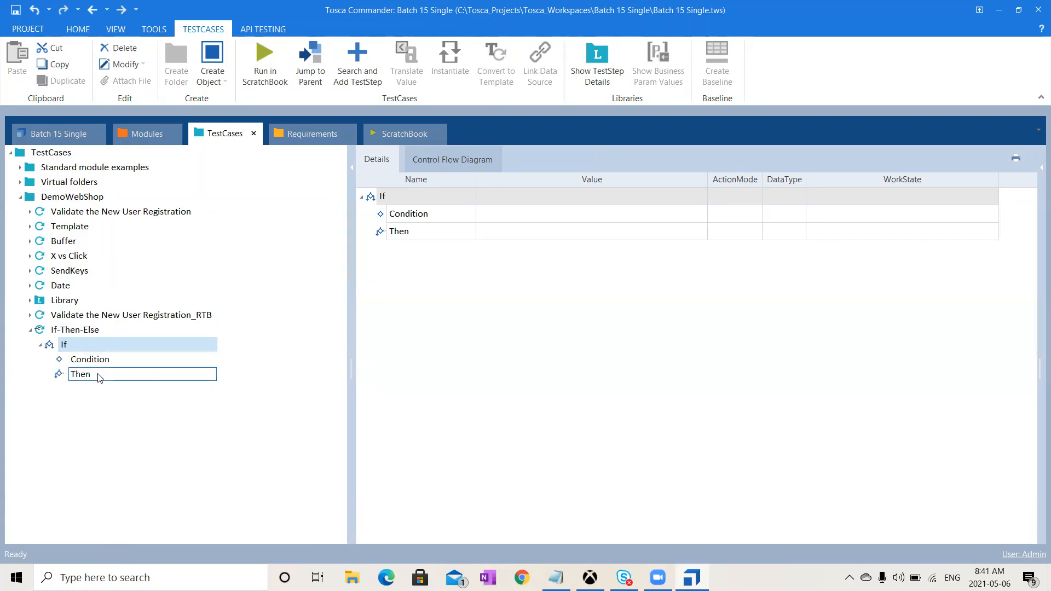
pyautogui.rightClick(83, 347)
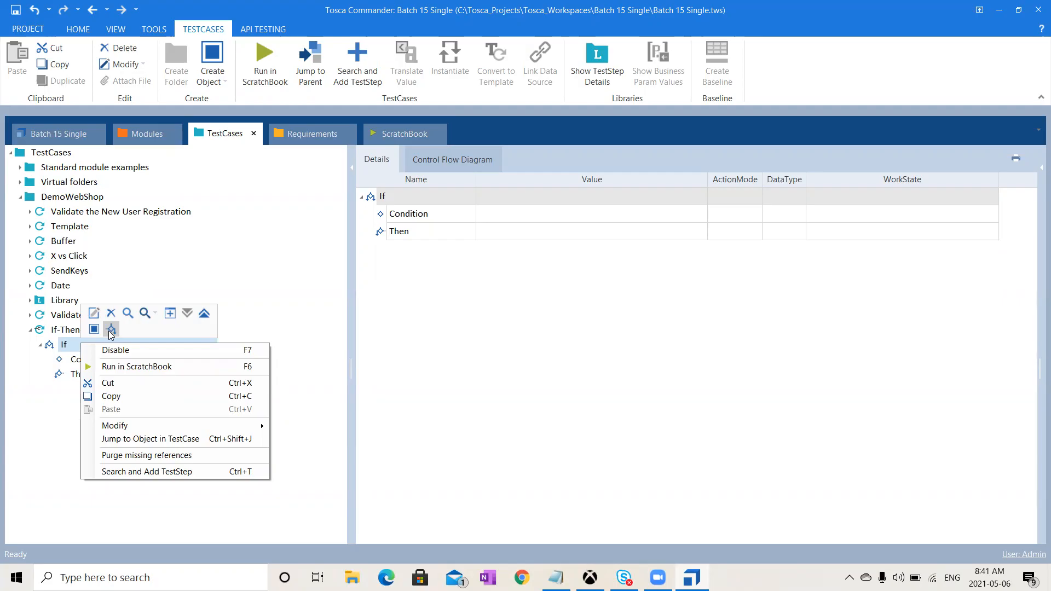
pyautogui.click(352, 354)
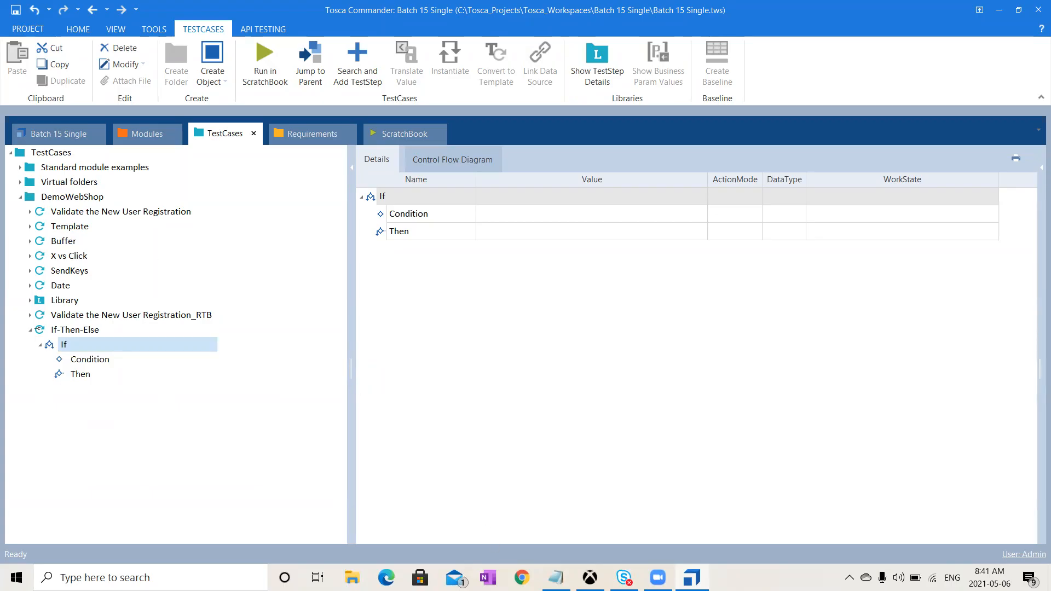
# Step: Switch to Notepad and write the logic "If my buffer value is greater than 6 then add 1 to it" and "else add 6 to it"
pyautogui.click(557, 578)
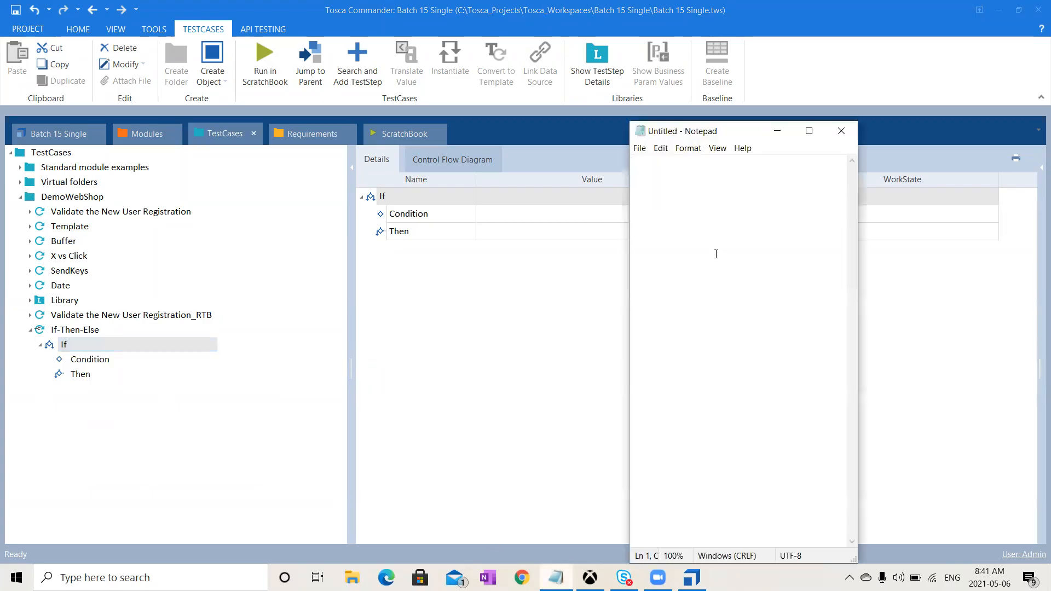
pyautogui.write('If m')
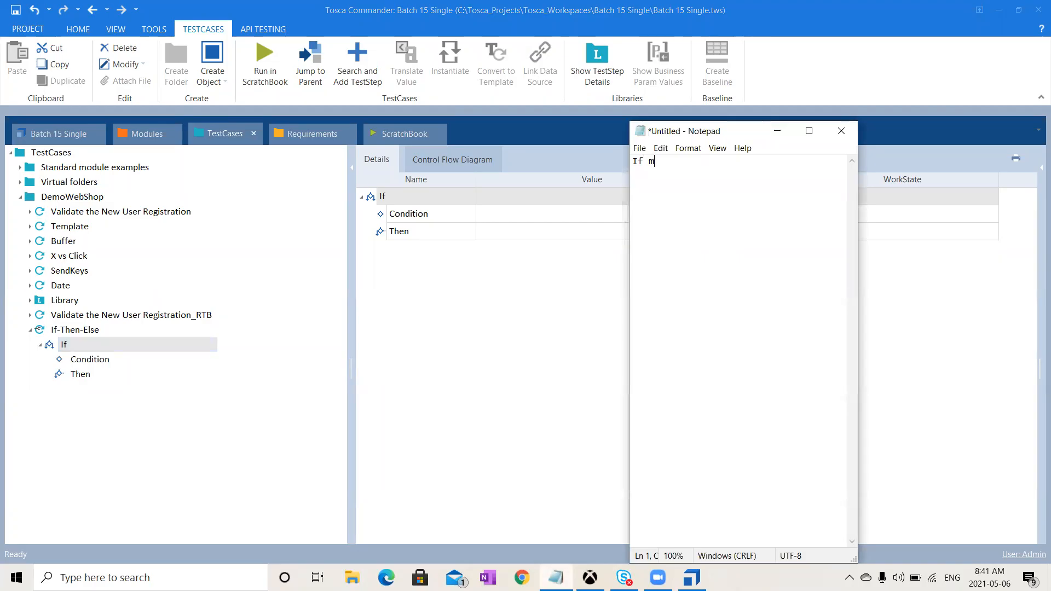
pyautogui.write('y buffer value is gret')
pyautogui.press('BackSpace')
pyautogui.write('ater ')
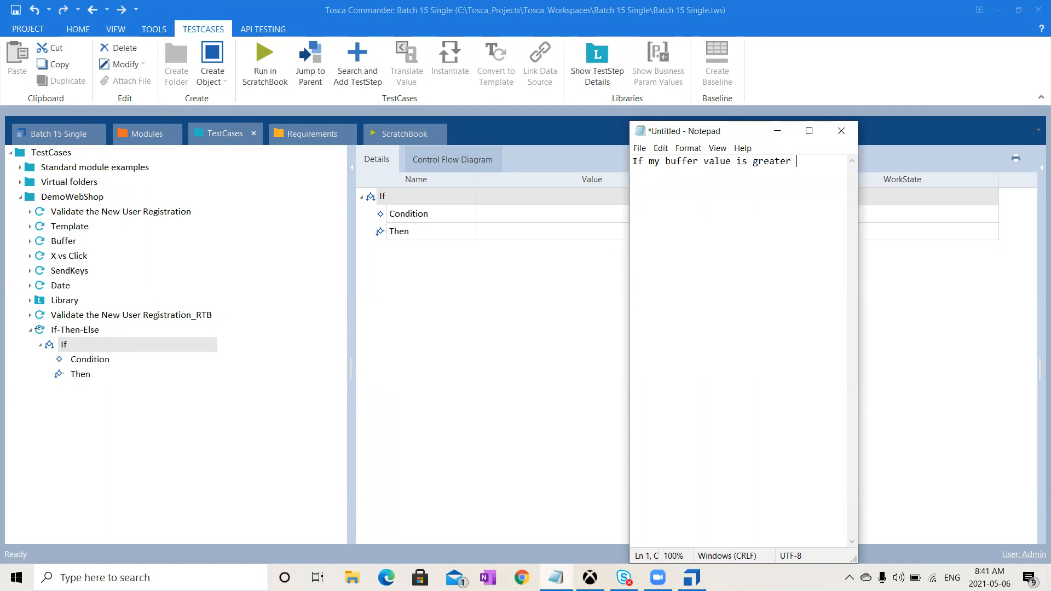
pyautogui.write('than6 then add 1 to it')
pyautogui.press('Return')
pyautogui.press('Return')
pyautogui.press('Return')
pyautogui.write('else ')
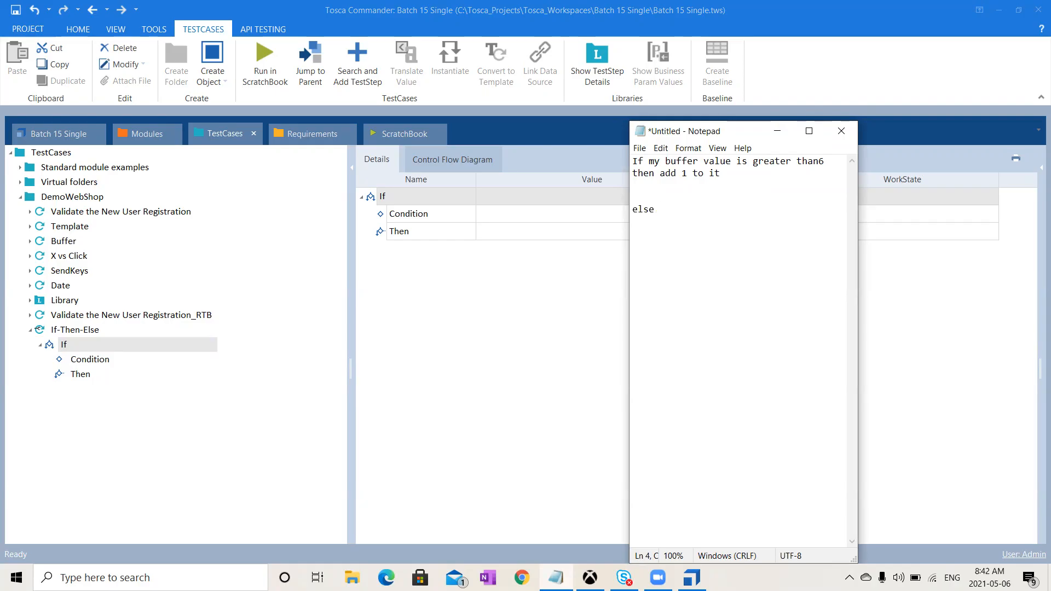
pyautogui.write('add 6 to it')
pyautogui.moveTo(753, 184); pyautogui.dragTo(596, 161)
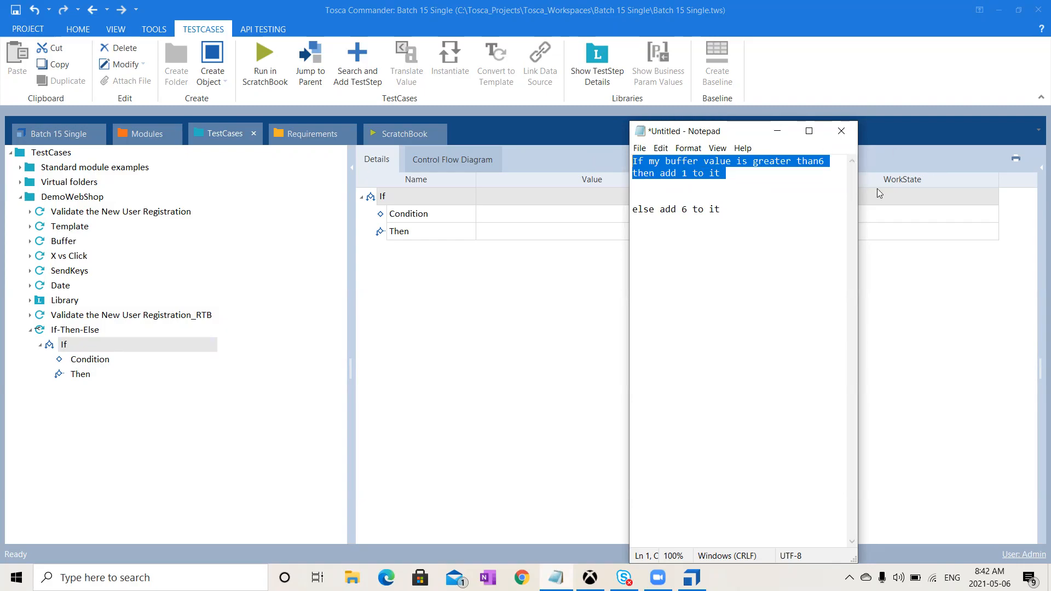
pyautogui.click(824, 161)
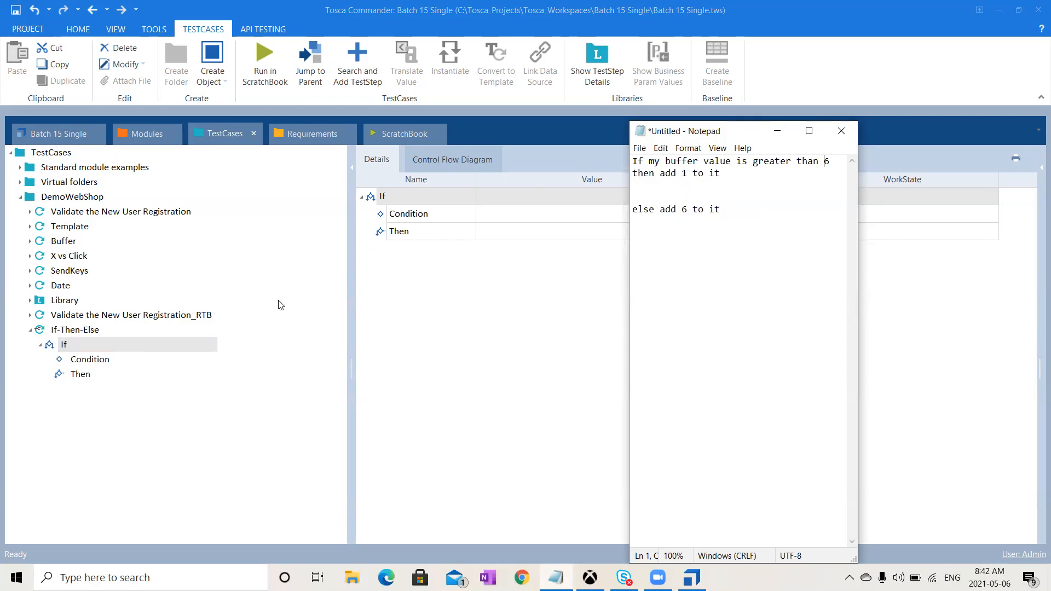
# Step: Switch back to Tosca Commander and display the details of the If-Then-Else test case
pyautogui.click(71, 329)
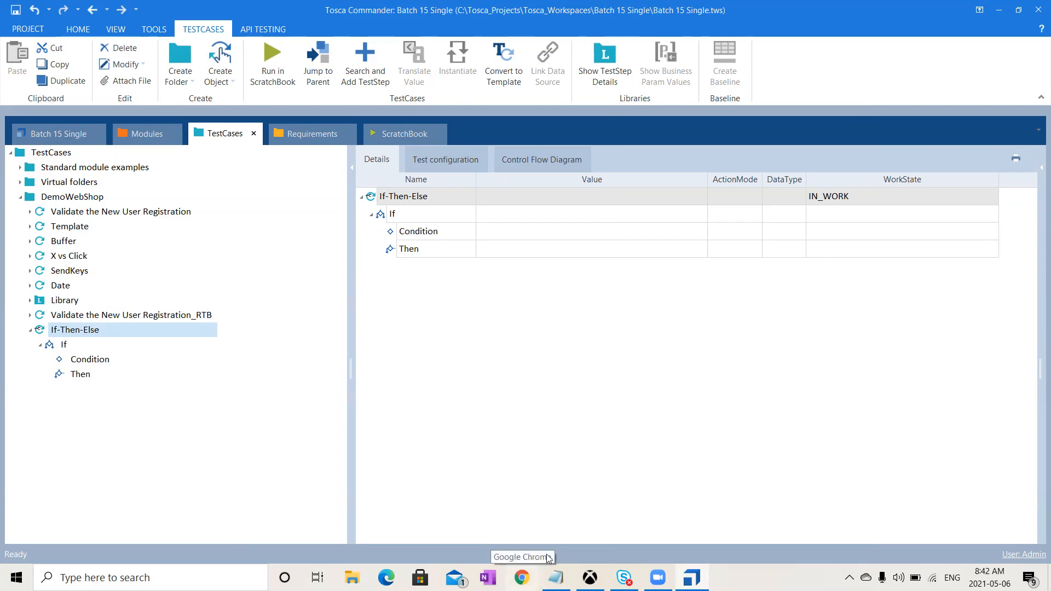
pyautogui.moveTo(529, 513)
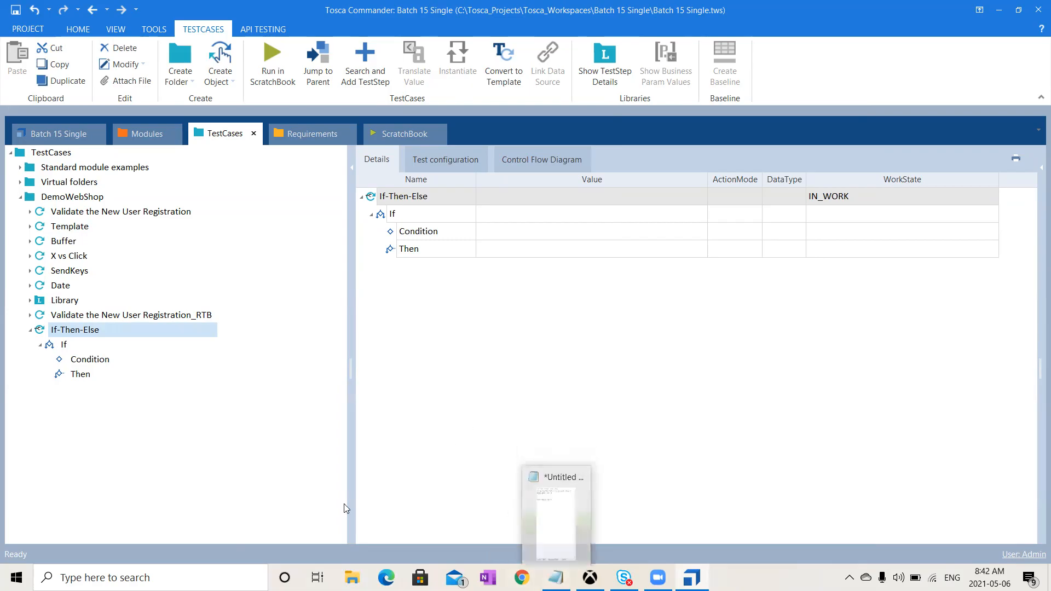
pyautogui.click(512, 356)
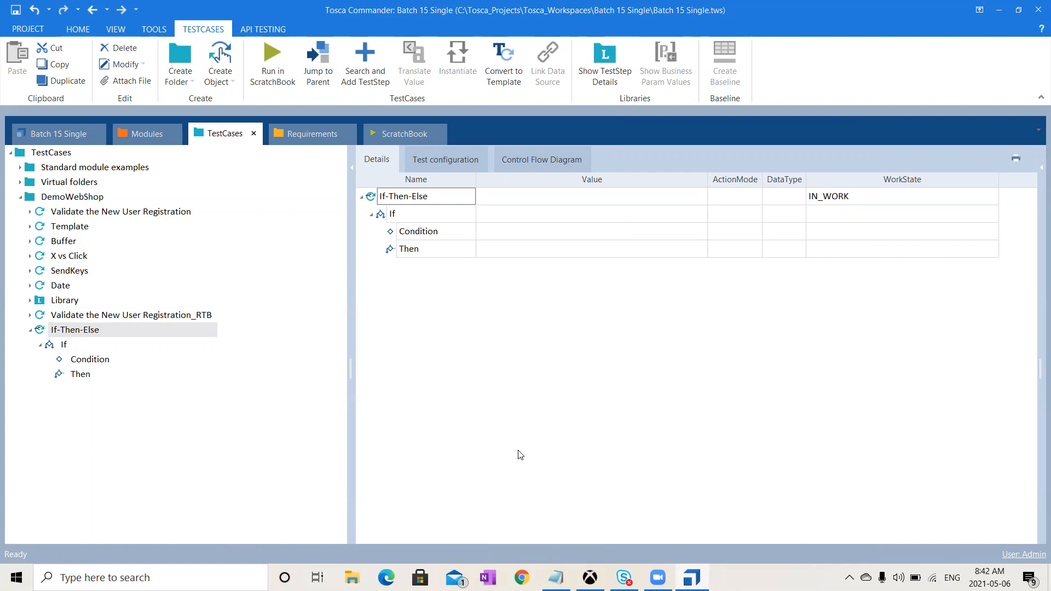
# Step: Add a TBox Set Buffer step to the If-Then-Else test case and place it before the If statement
pyautogui.click(132, 329)
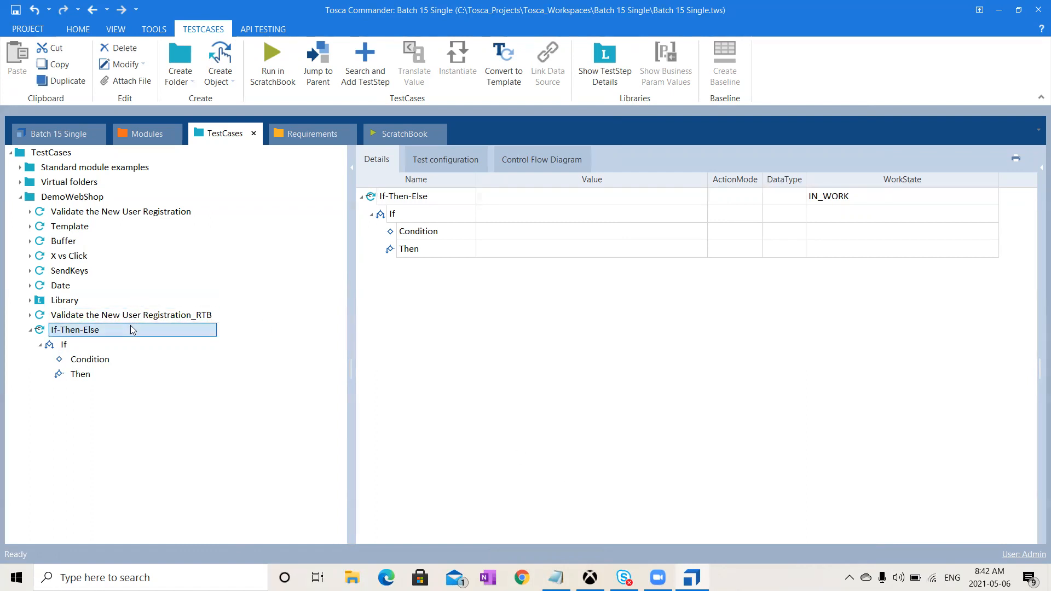
pyautogui.click(368, 71)
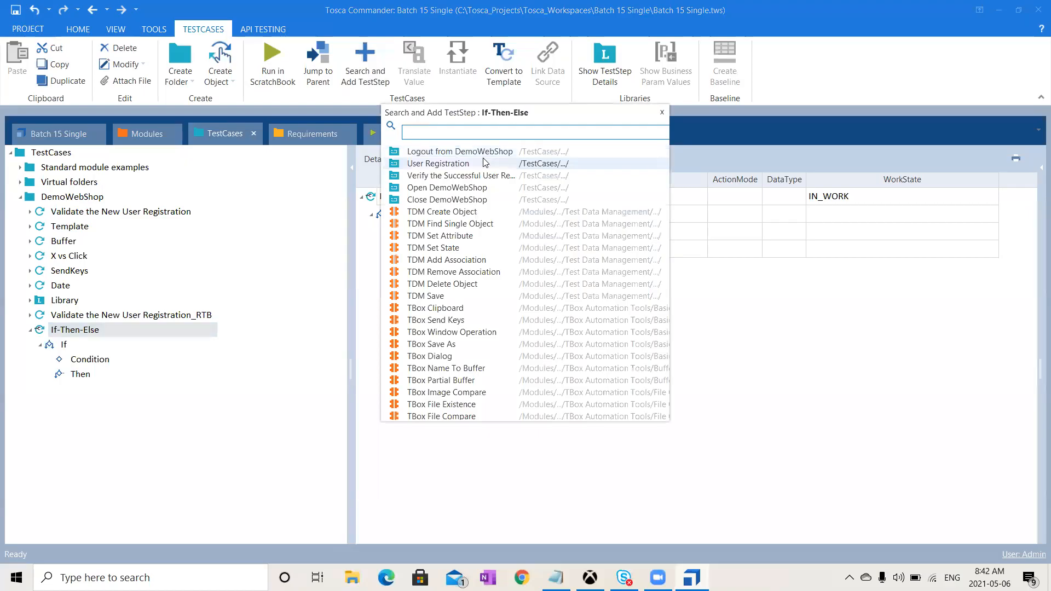
pyautogui.write('Buffer')
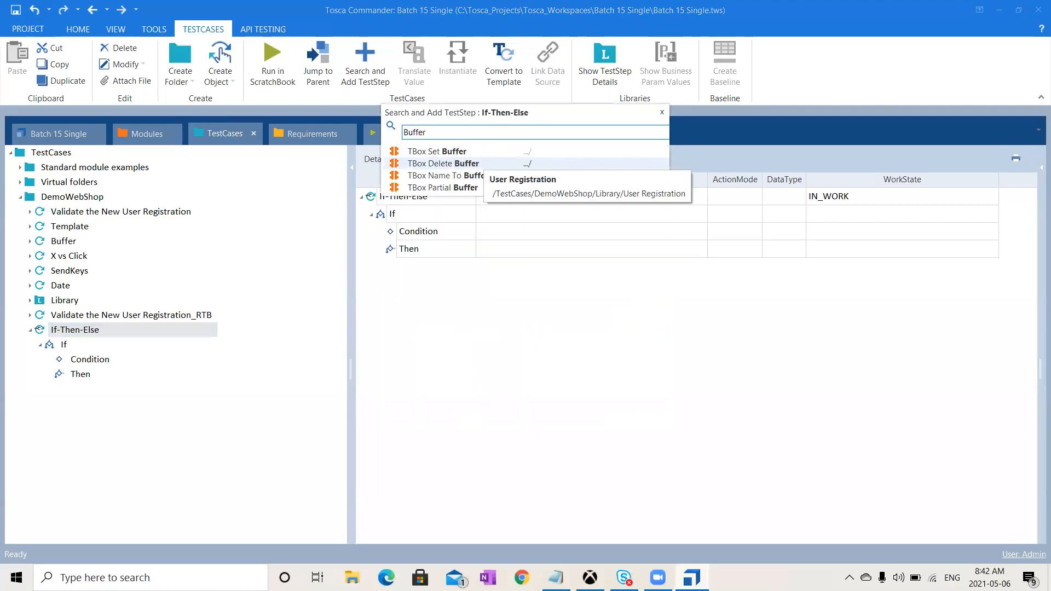
pyautogui.click(497, 151)
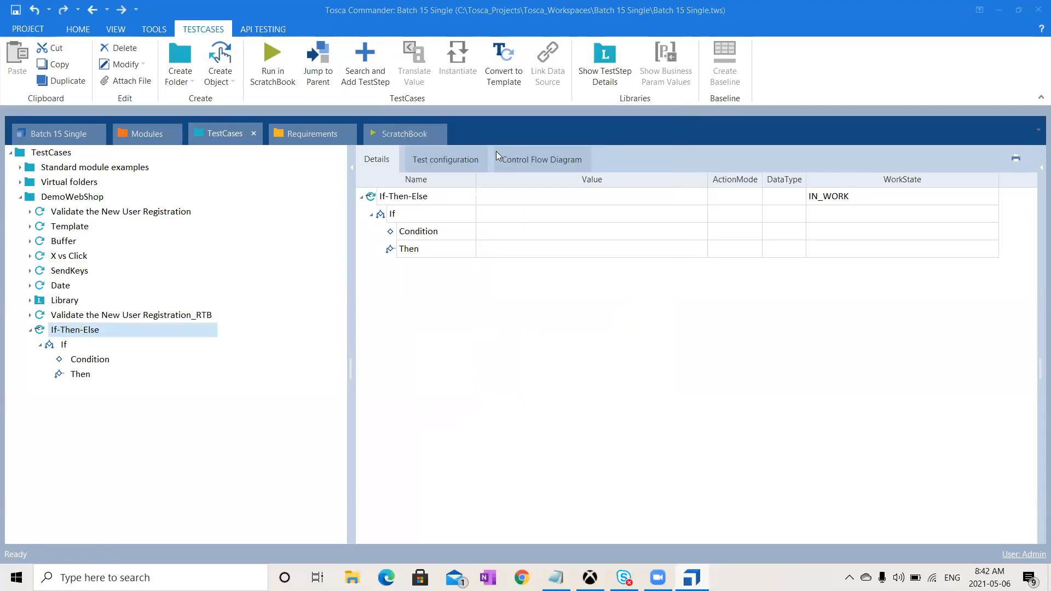
pyautogui.moveTo(106, 392); pyautogui.dragTo(102, 342)
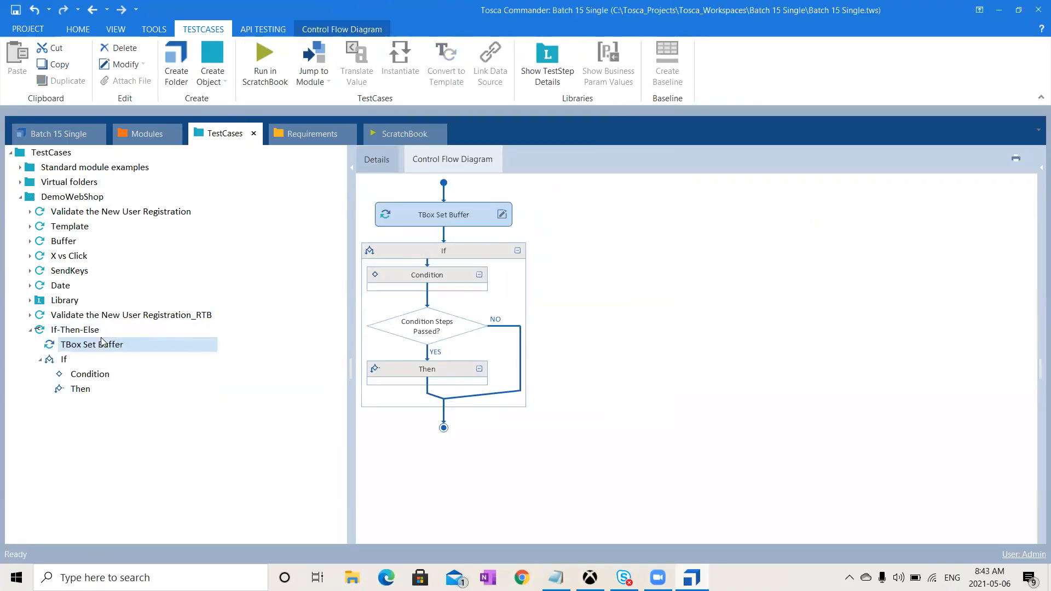
# Step: Show the details of the new TBox Set Buffer step and name its buffer Num
pyautogui.click(386, 160)
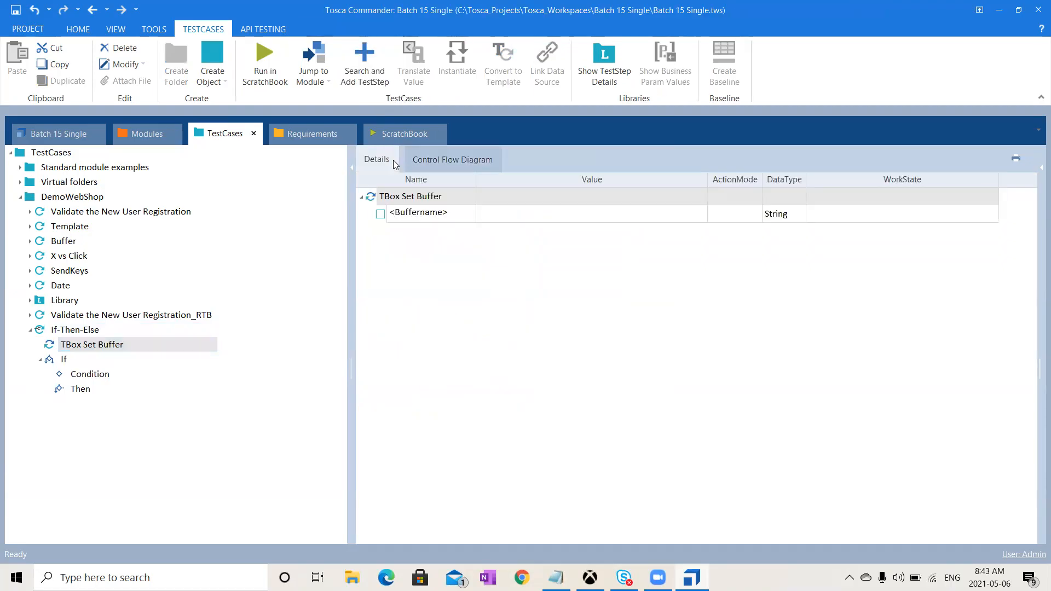
pyautogui.click(465, 220)
pyautogui.click(464, 220)
pyautogui.doubleClick(464, 220)
pyautogui.write('Num')
pyautogui.press('Return')
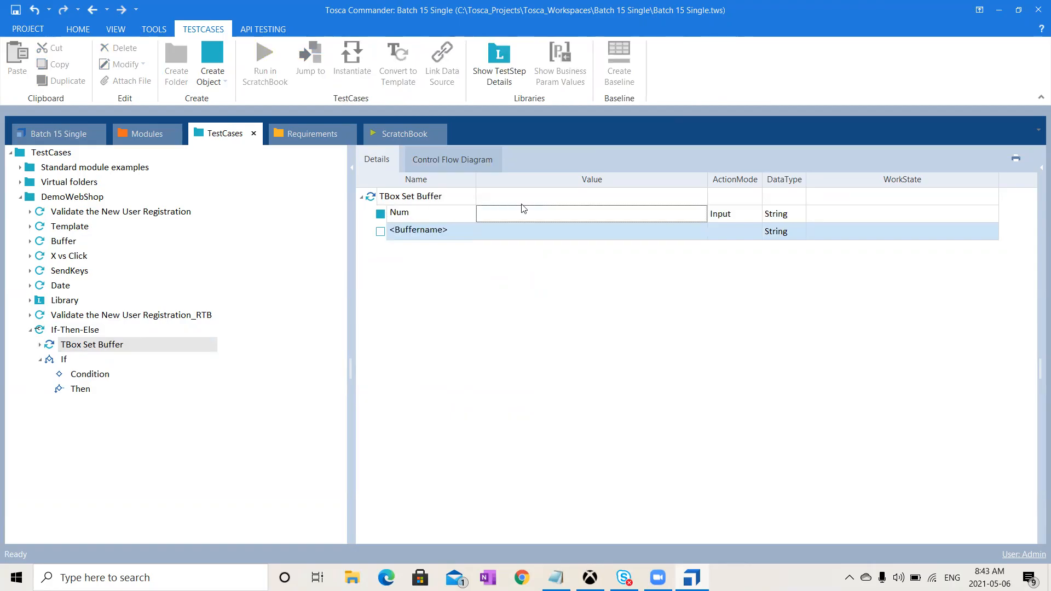
# Step: Set the value of the Num buffer to 5
pyautogui.click(562, 211)
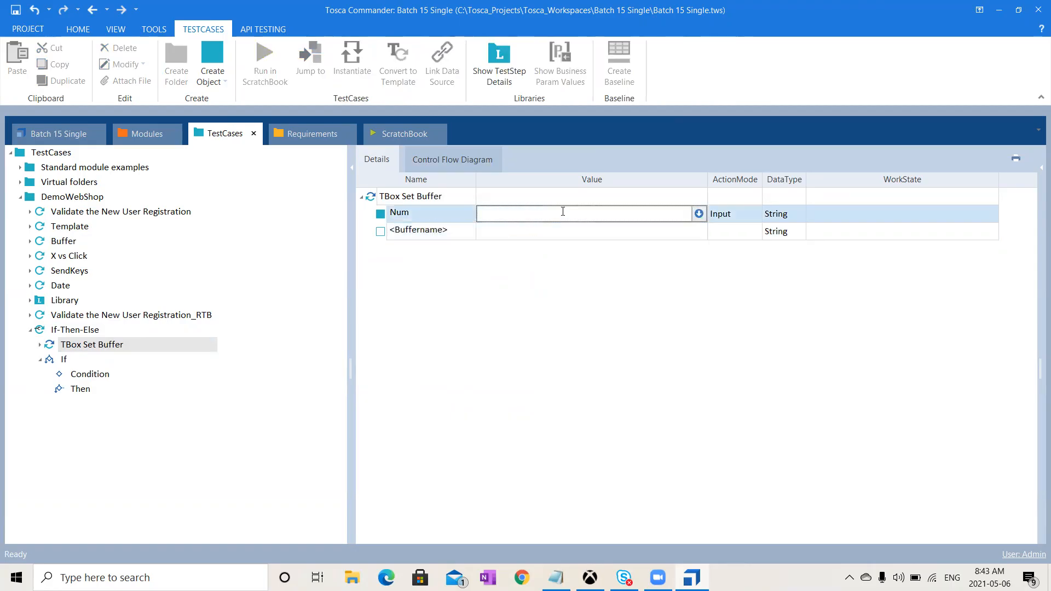
pyautogui.write('5')
pyautogui.click(504, 379)
# Step: Change the value of the Num buffer to 8
pyautogui.click(514, 215)
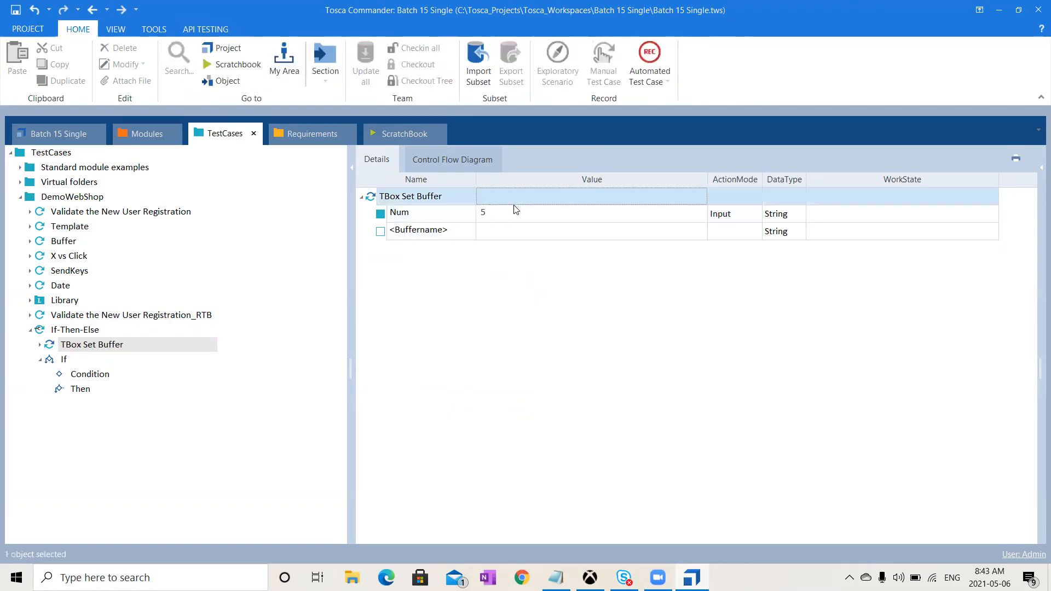
pyautogui.click(514, 215)
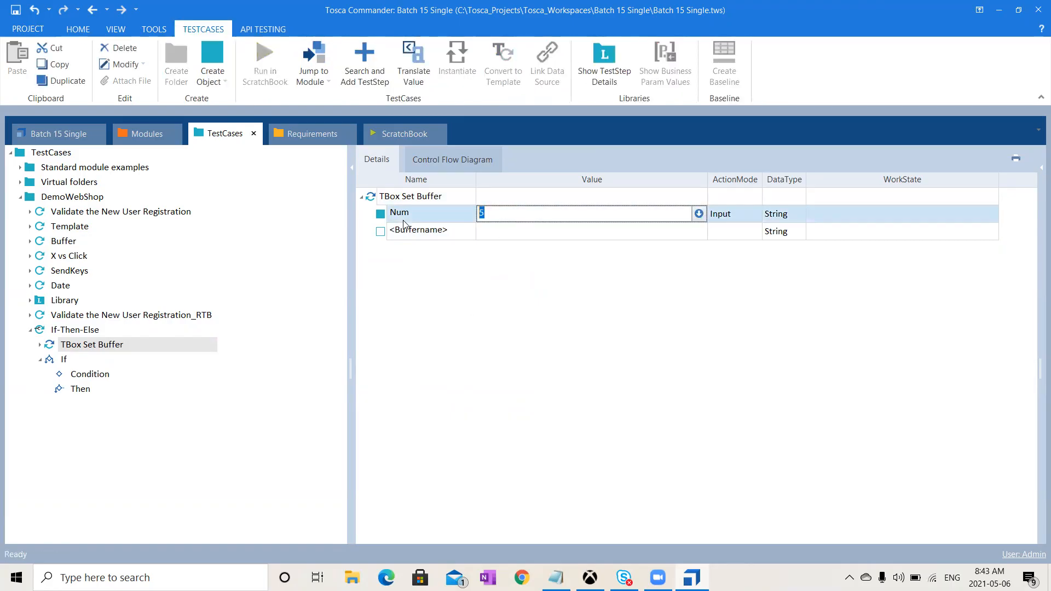
pyautogui.write('8')
pyautogui.click(546, 412)
# Step: Add the TBox Evaluation Tool from the Expression Evaluation standard modules to the Condition of the If statement
pyautogui.click(149, 374)
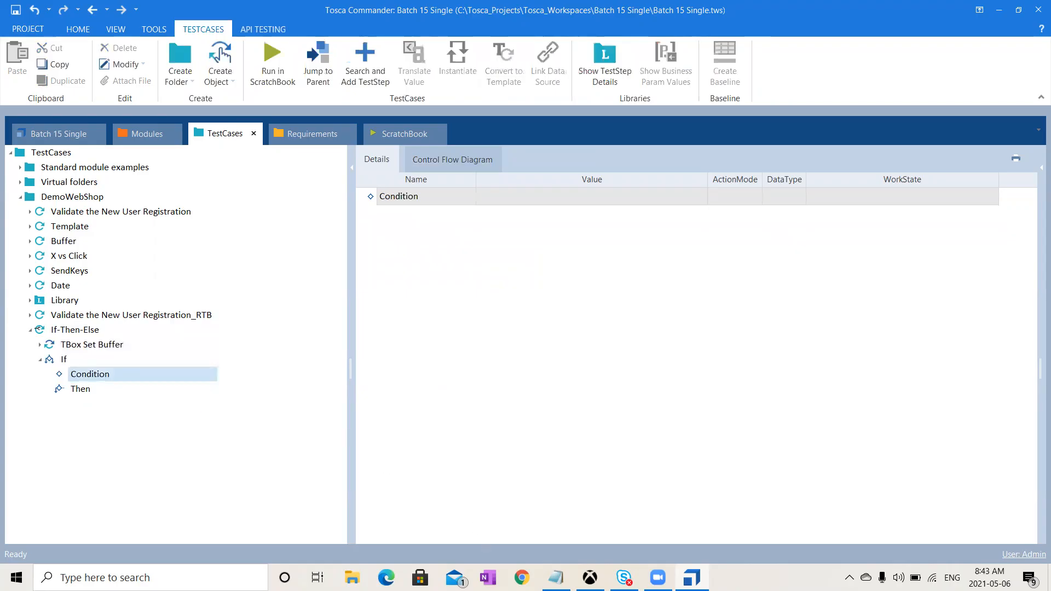
pyautogui.hotkey('alt', 'Tab')
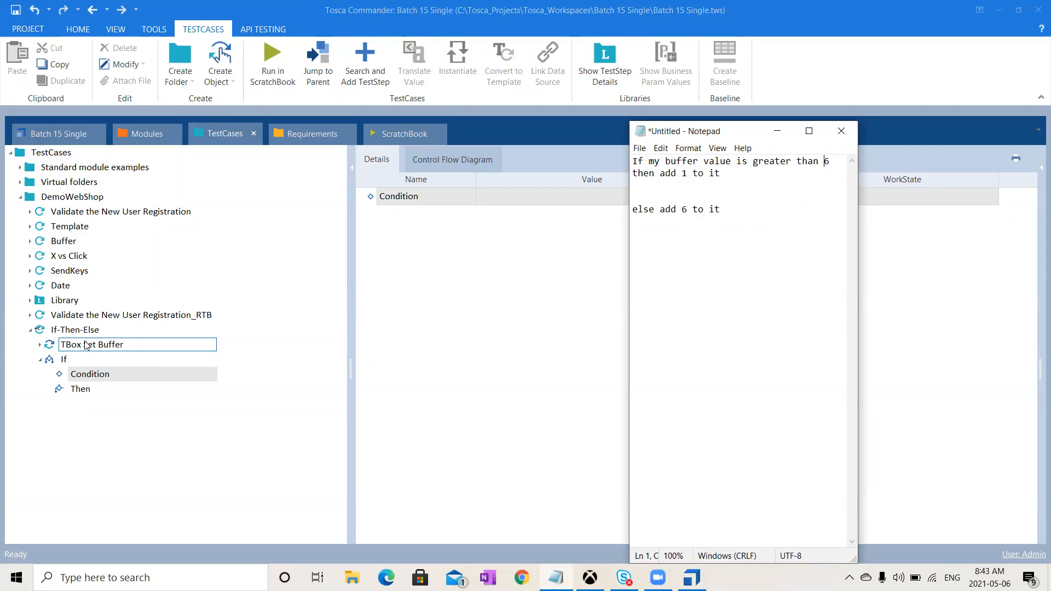
pyautogui.click(150, 134)
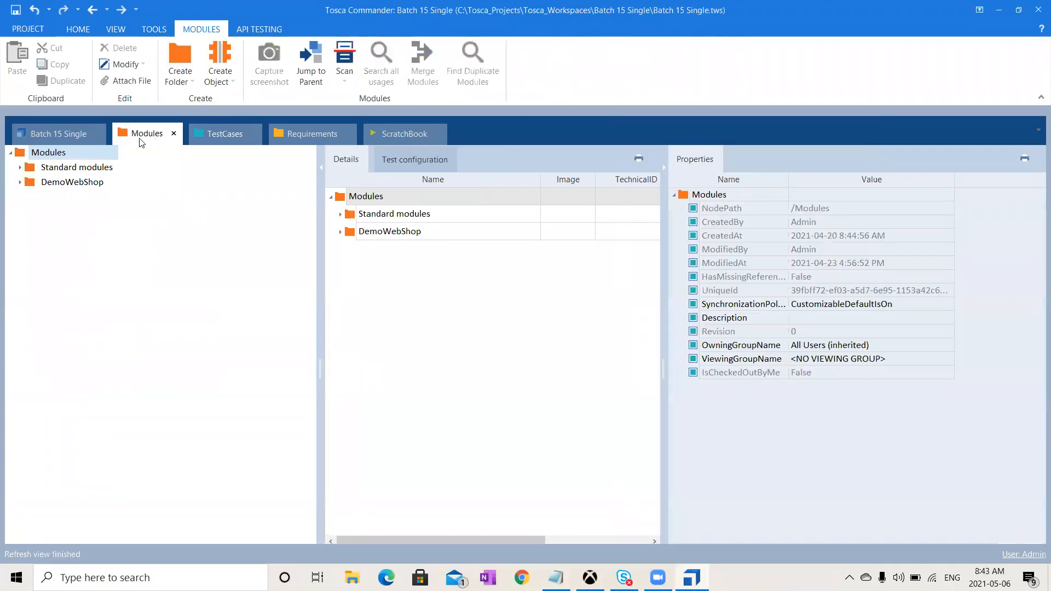
pyautogui.click(20, 168)
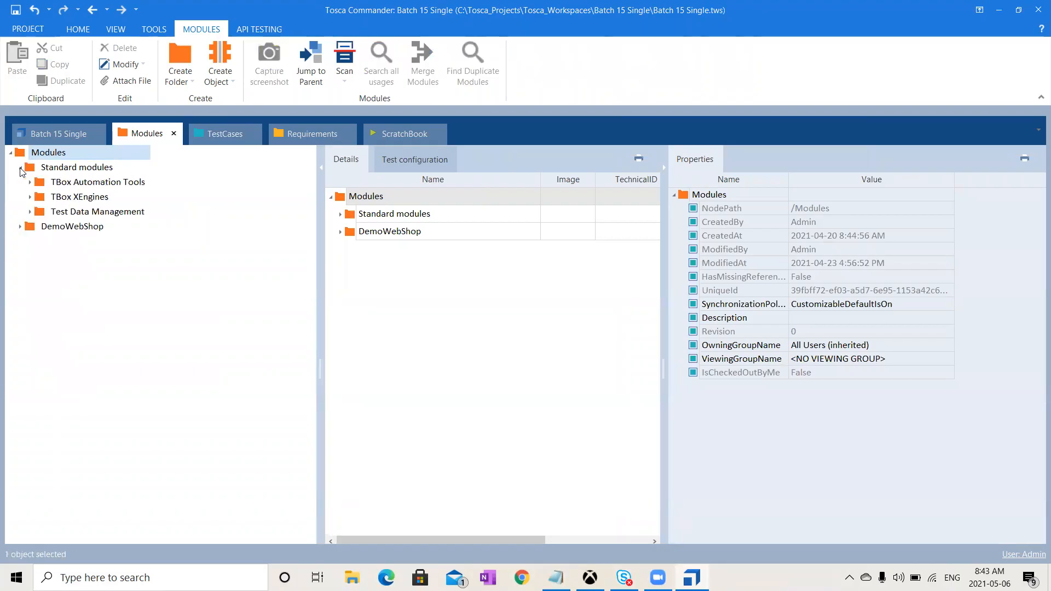
pyautogui.click(31, 182)
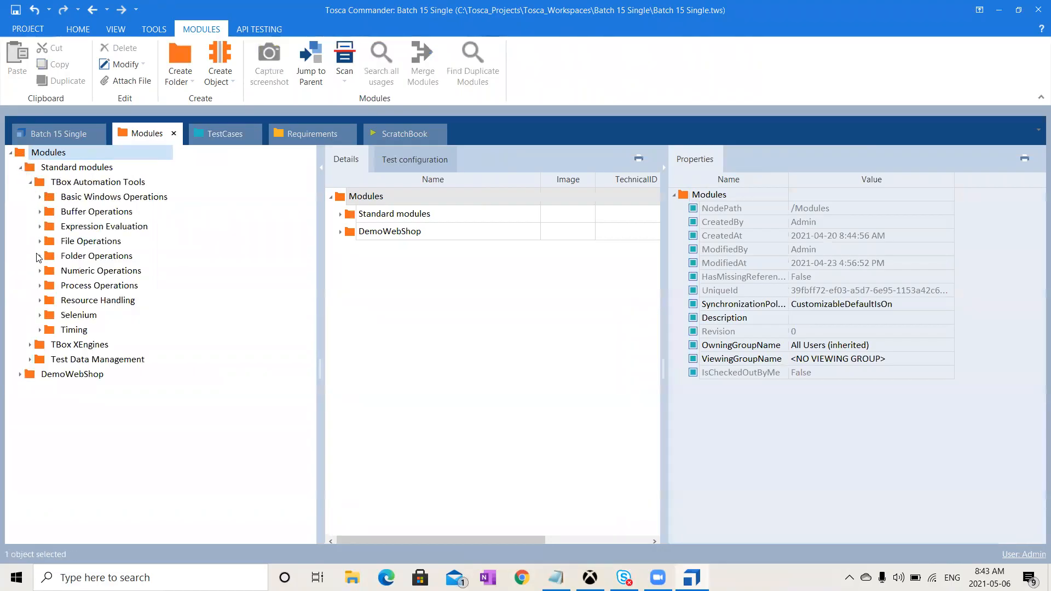
pyautogui.click(40, 226)
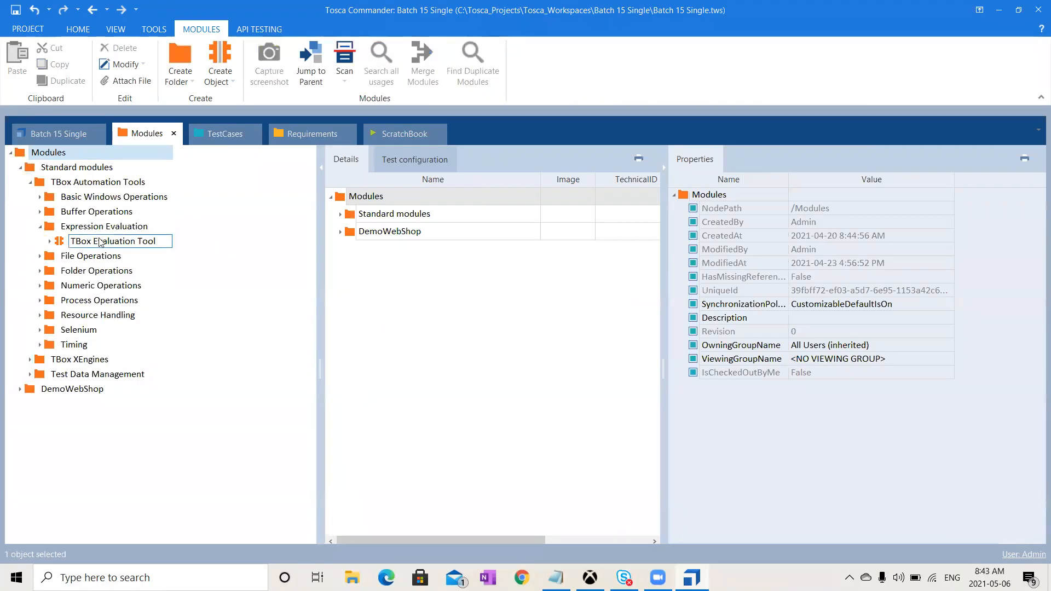
pyautogui.click(113, 241)
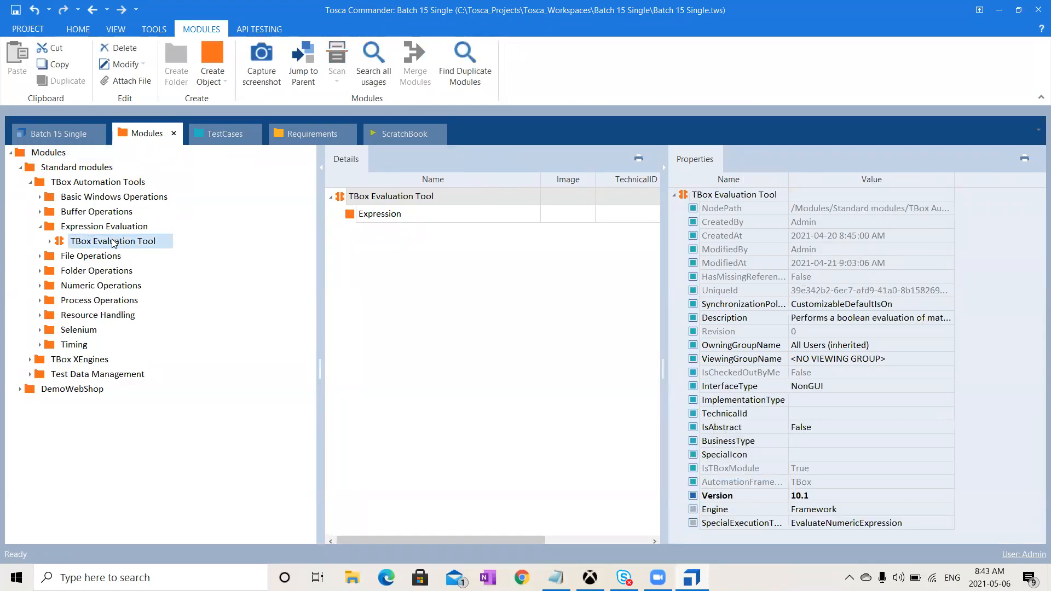
pyautogui.moveTo(113, 241); pyautogui.dragTo(92, 374)
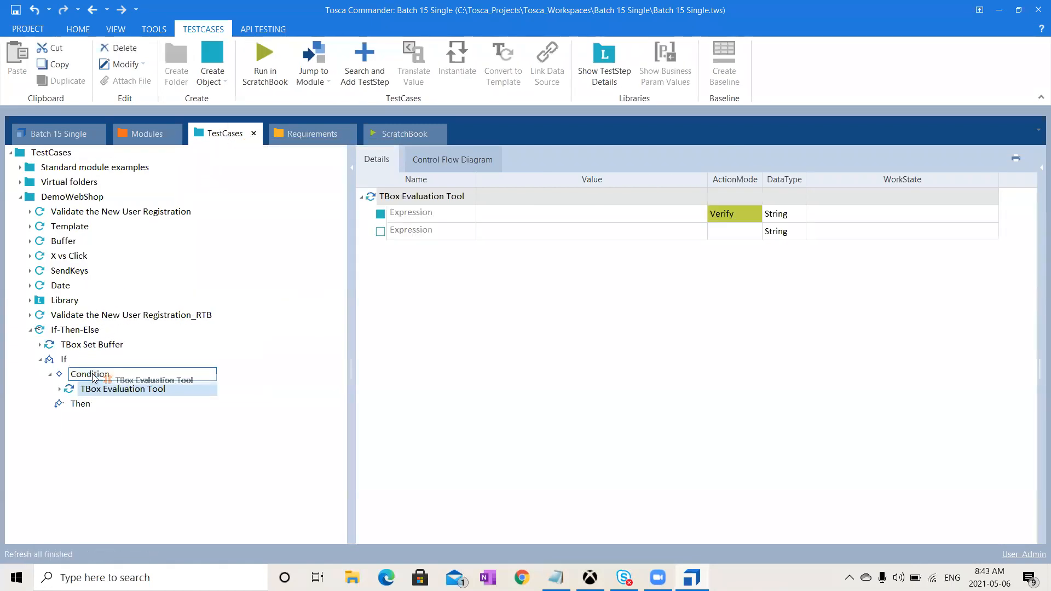
# Step: Set the Expression of the TBox Evaluation Tool to {B[Num]}>6
pyautogui.click(532, 213)
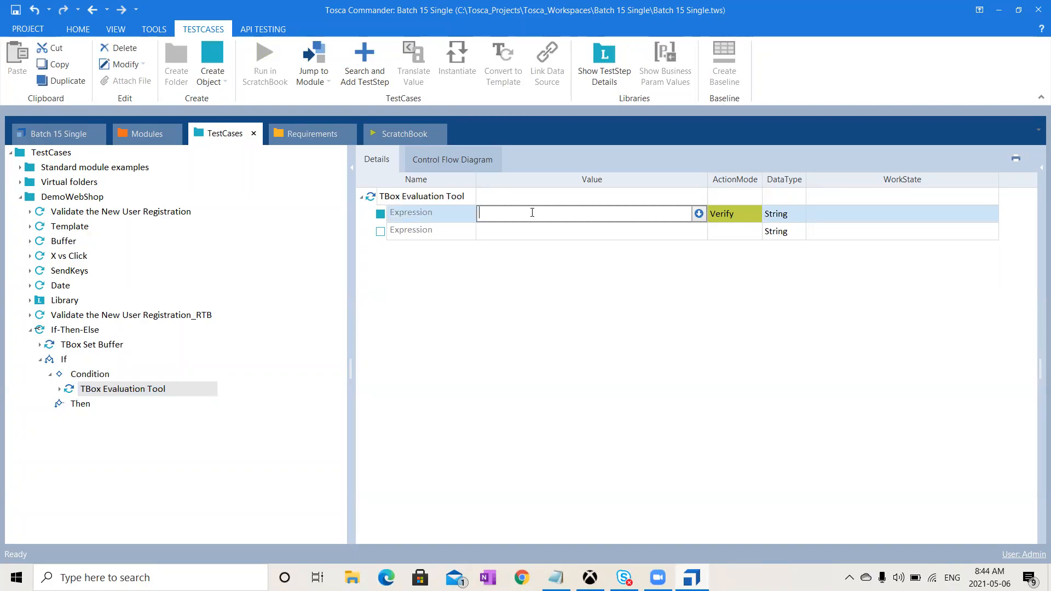
pyautogui.write('{B')
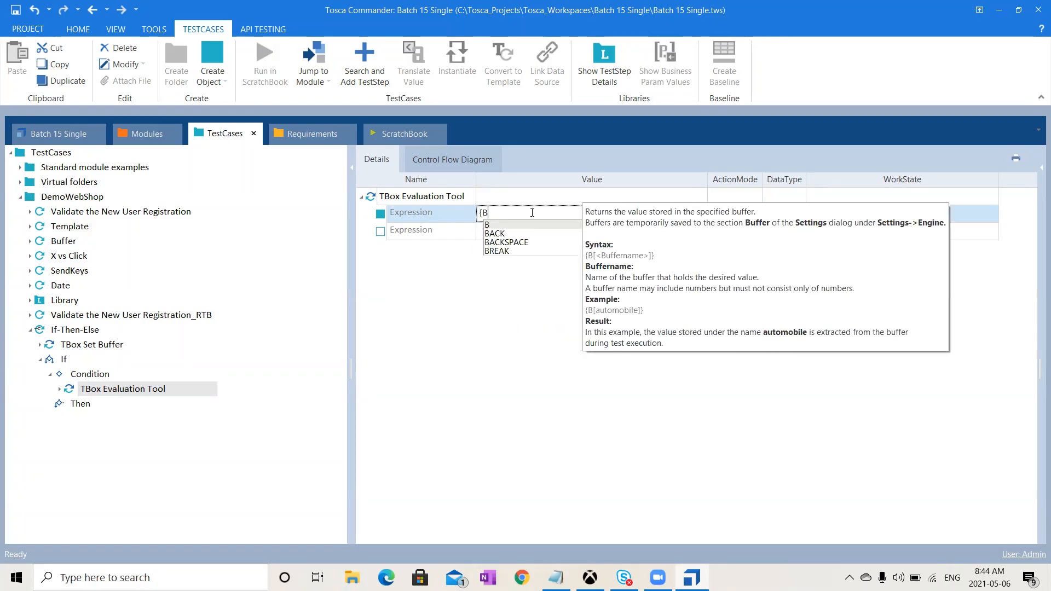
pyautogui.write('[')
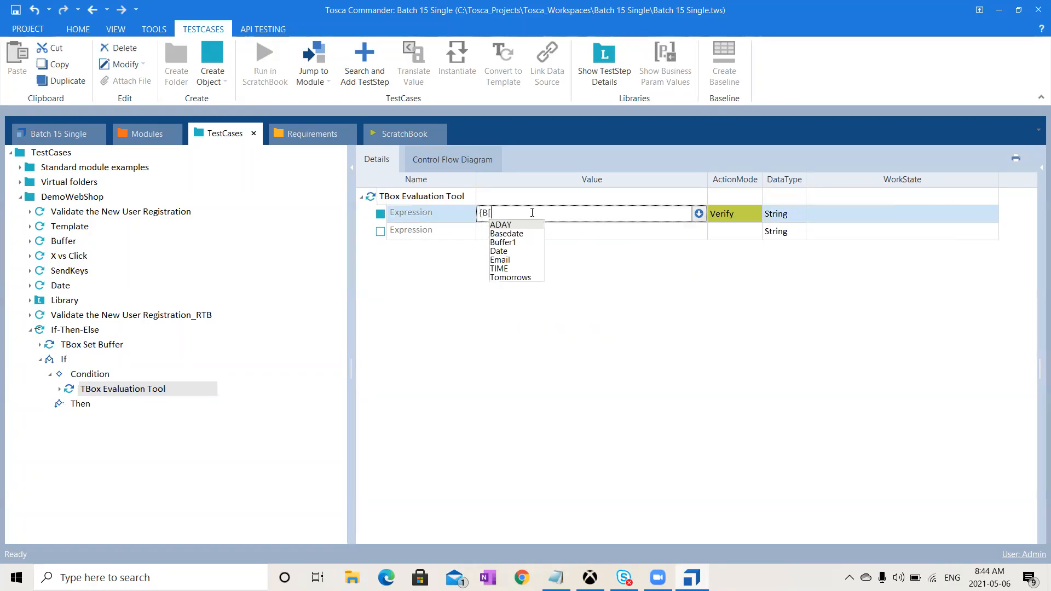
pyautogui.write('N')
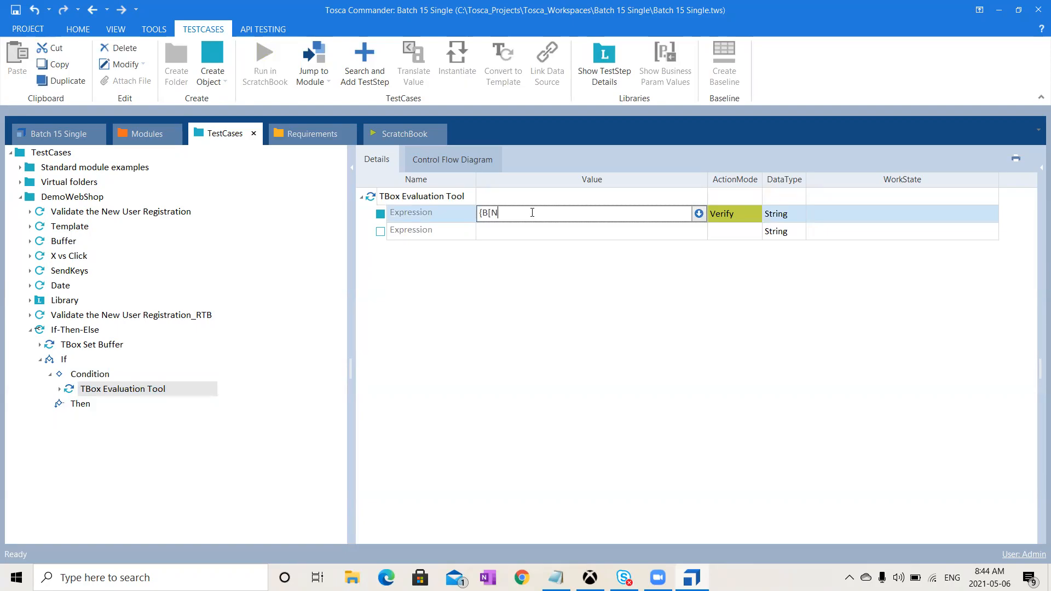
pyautogui.write('um]}>6')
pyautogui.click(564, 320)
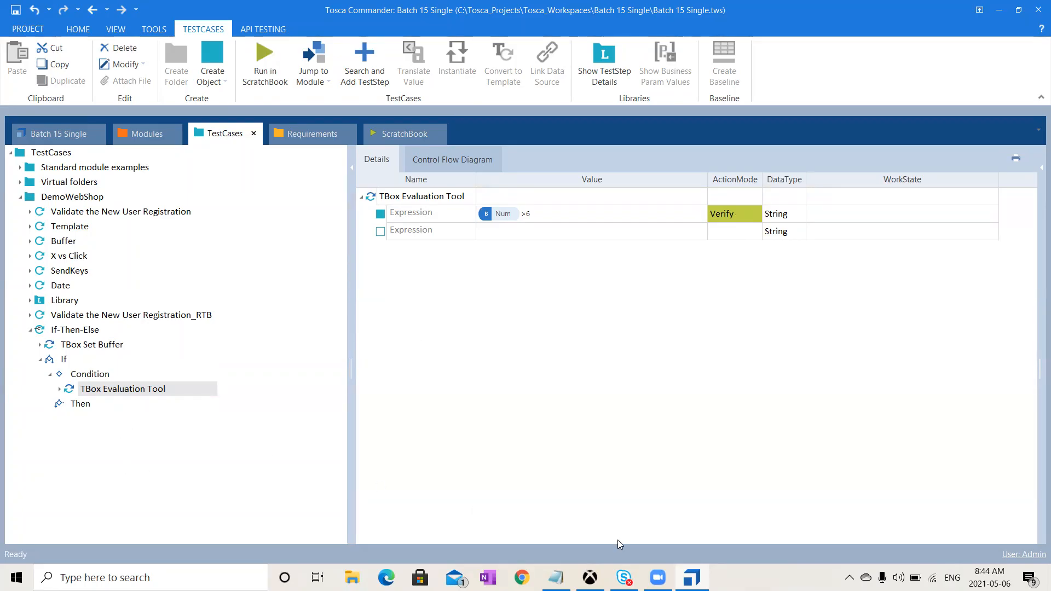
# Step: Check the logic in Notepad and add a TBox Set Buffer step to the Then part of the If statement
pyautogui.click(556, 578)
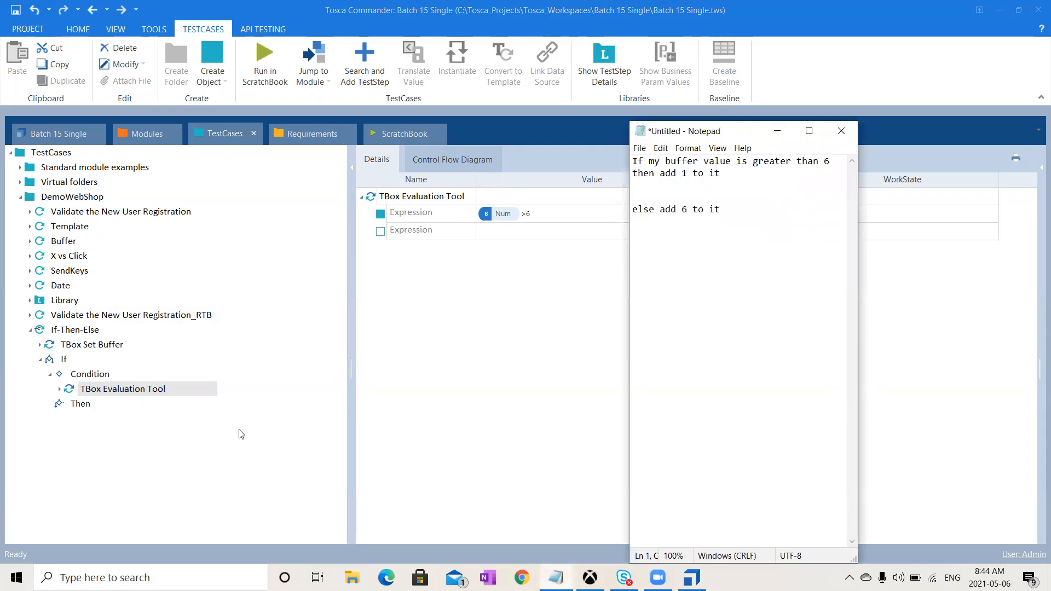
pyautogui.doubleClick(75, 405)
pyautogui.click(90, 407)
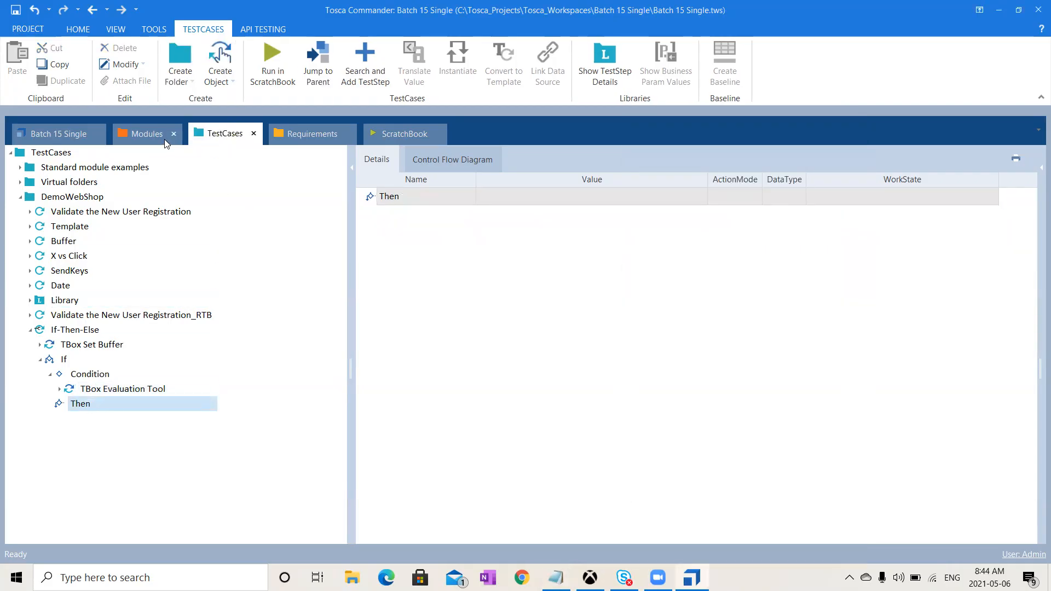
pyautogui.click(380, 57)
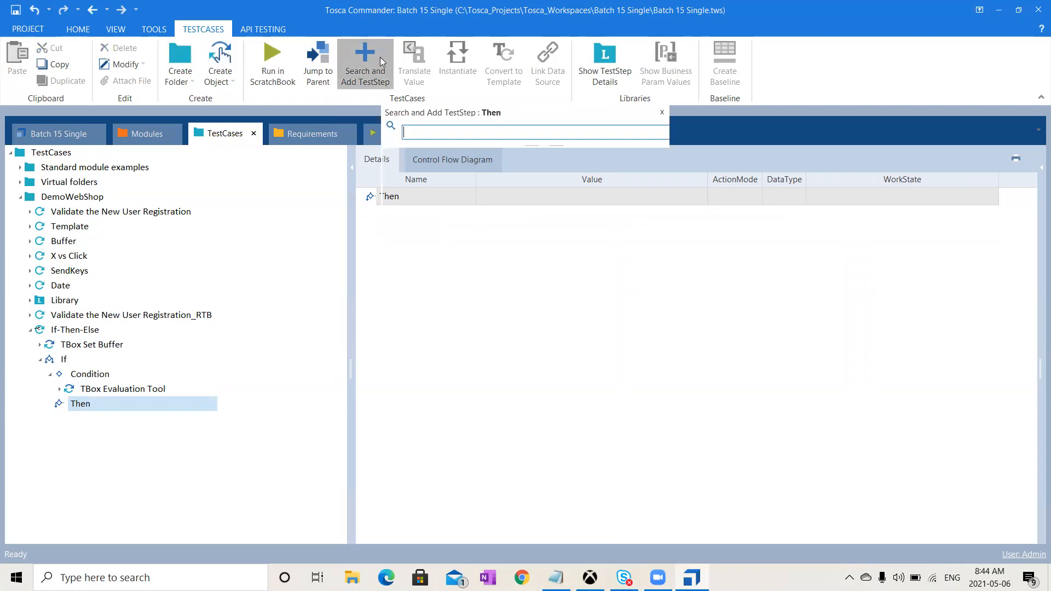
pyautogui.write('Buffe')
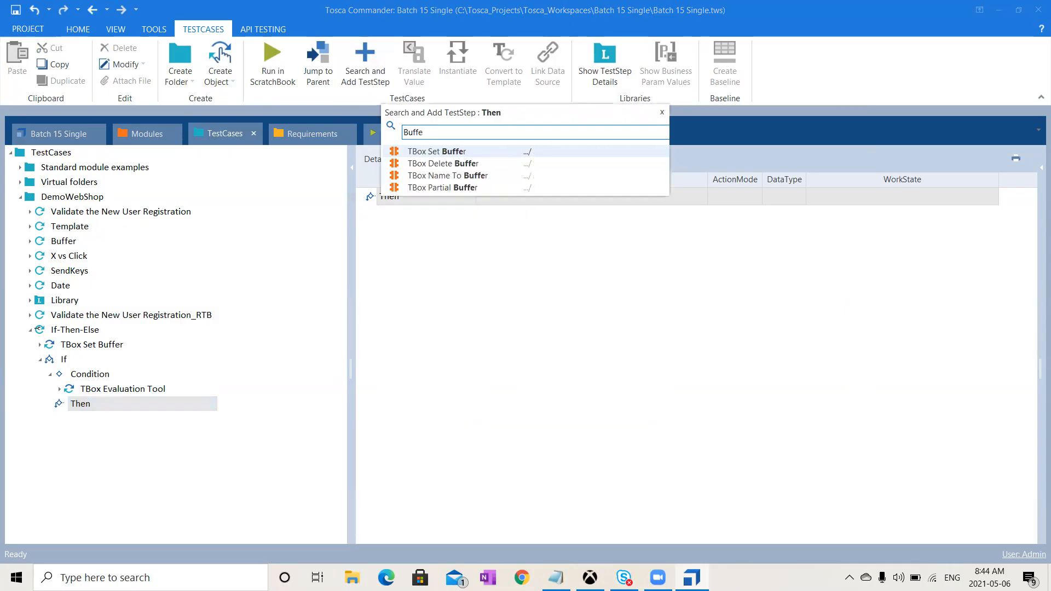
pyautogui.click(487, 151)
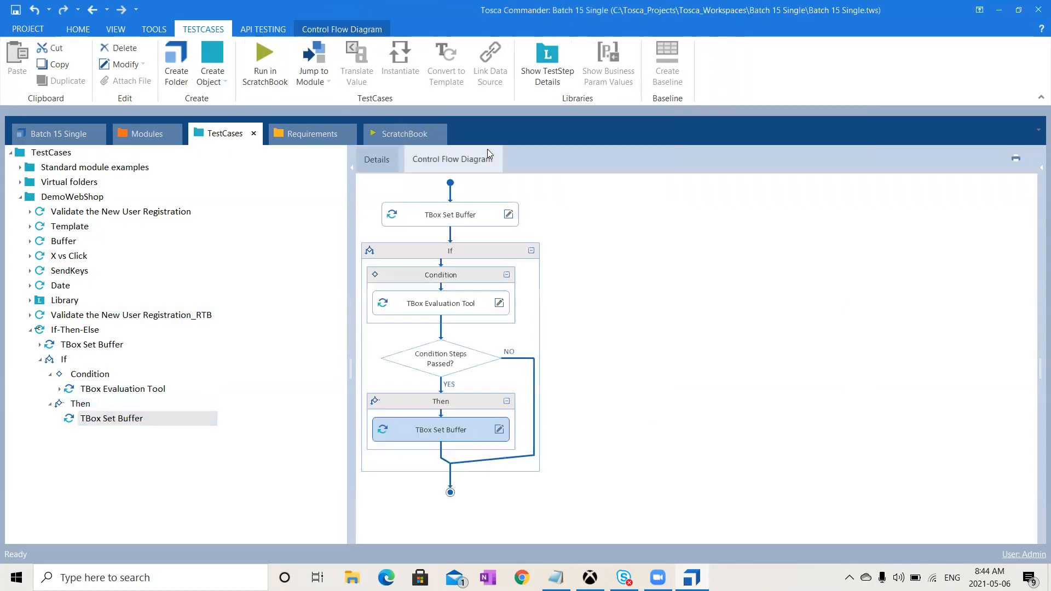
# Step: Show the details of the TBox Set Buffer step under Then and name its buffer Num
pyautogui.click(377, 161)
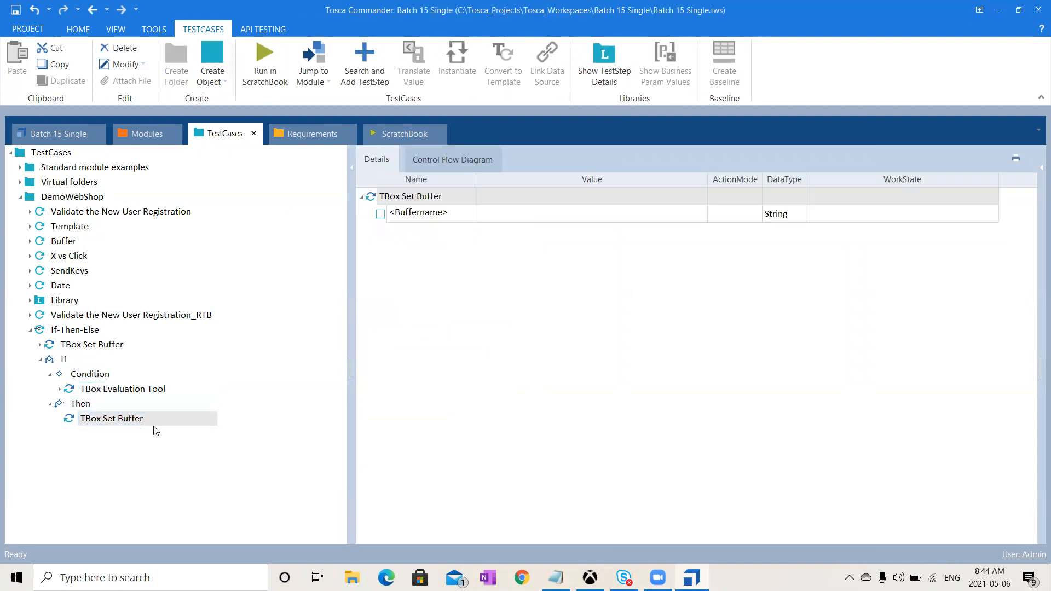
pyautogui.click(183, 420)
pyautogui.click(460, 214)
pyautogui.click(461, 214)
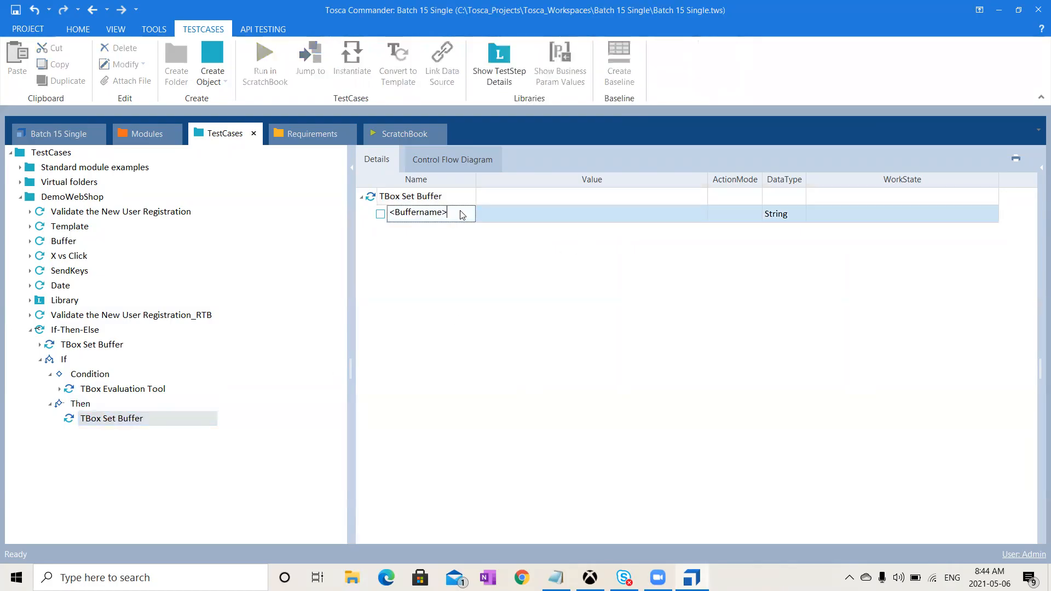
pyautogui.moveTo(460, 211); pyautogui.dragTo(297, 218)
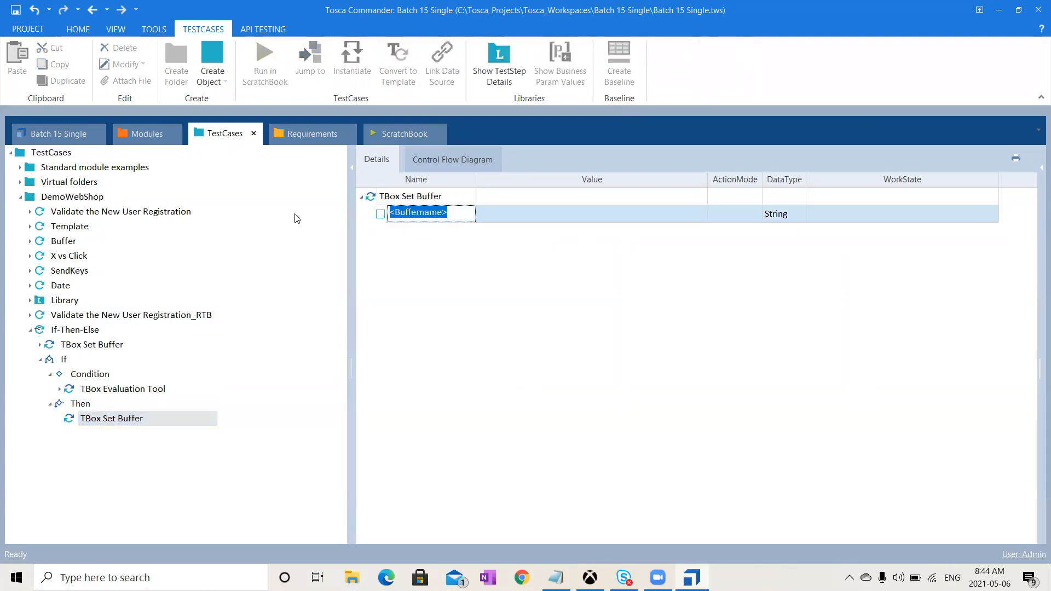
pyautogui.write('N')
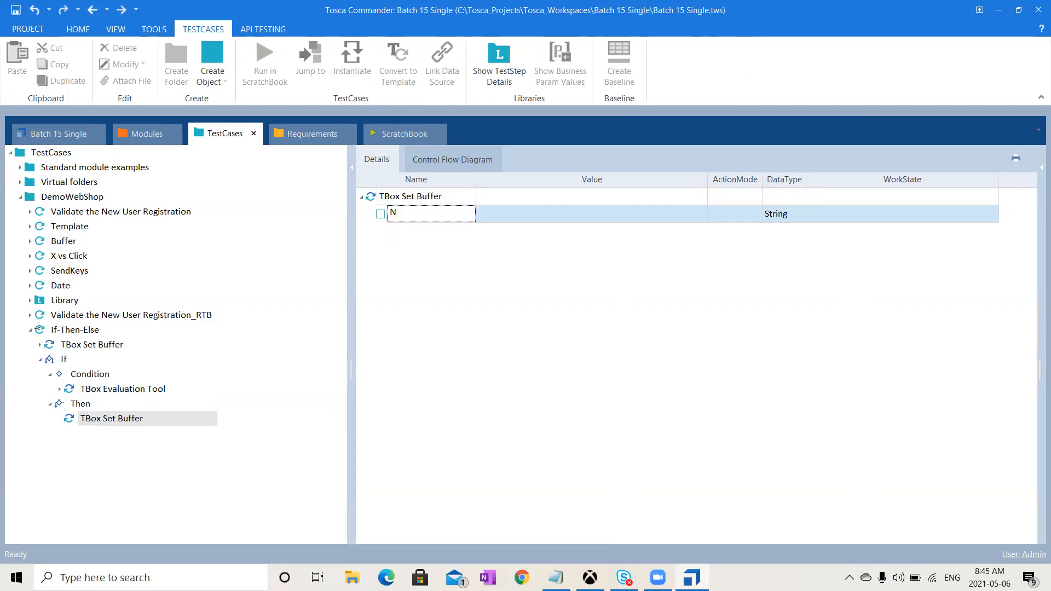
pyautogui.write('um')
pyautogui.press('Return')
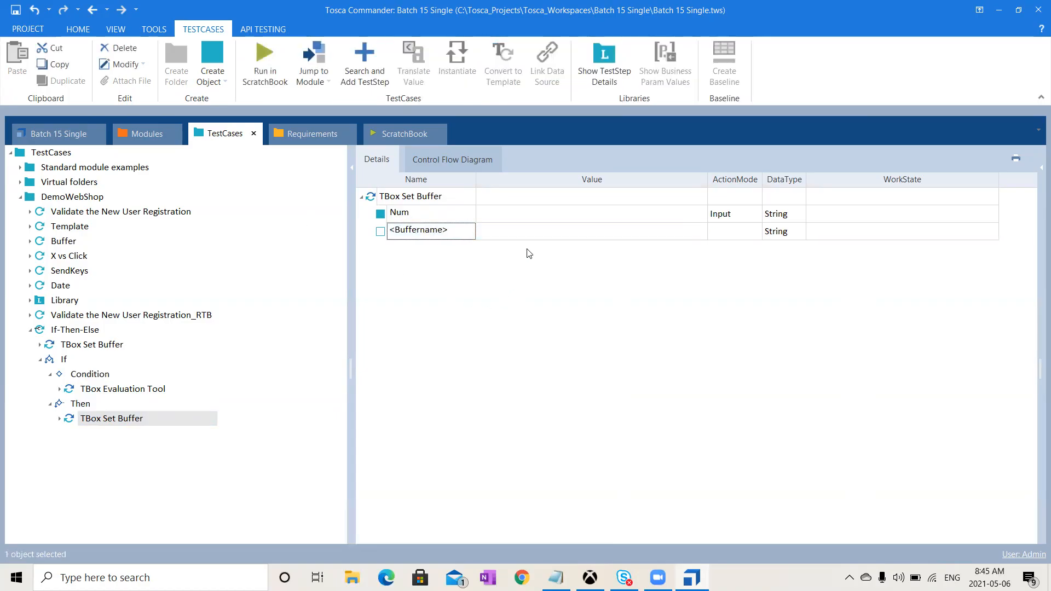
# Step: Start a dynamic expression as the Num value under Then and browse the function suggestions, reviewing CALC and MATH
pyautogui.click(542, 215)
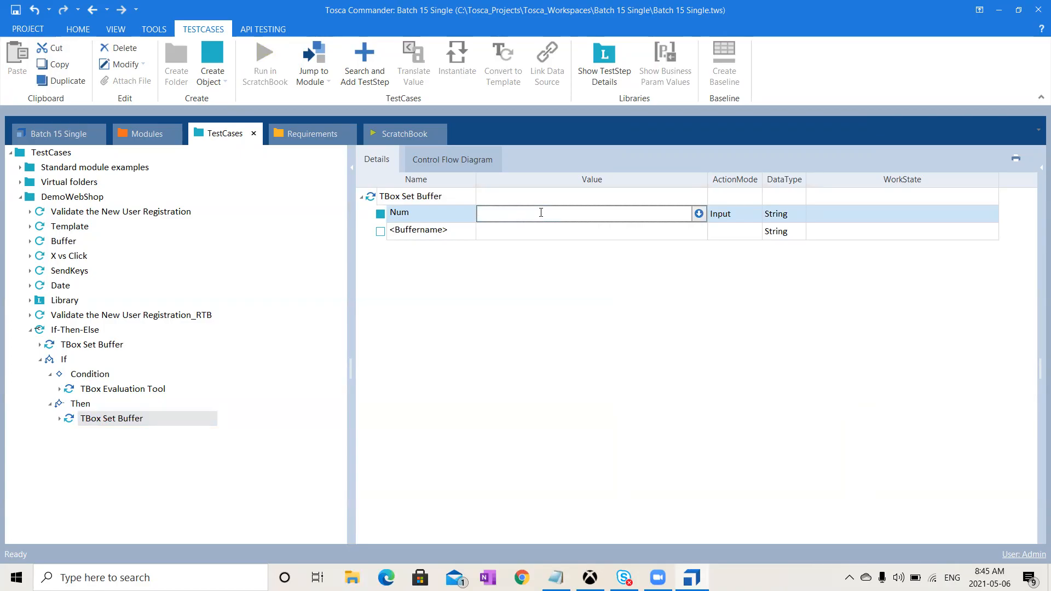
pyautogui.write('{')
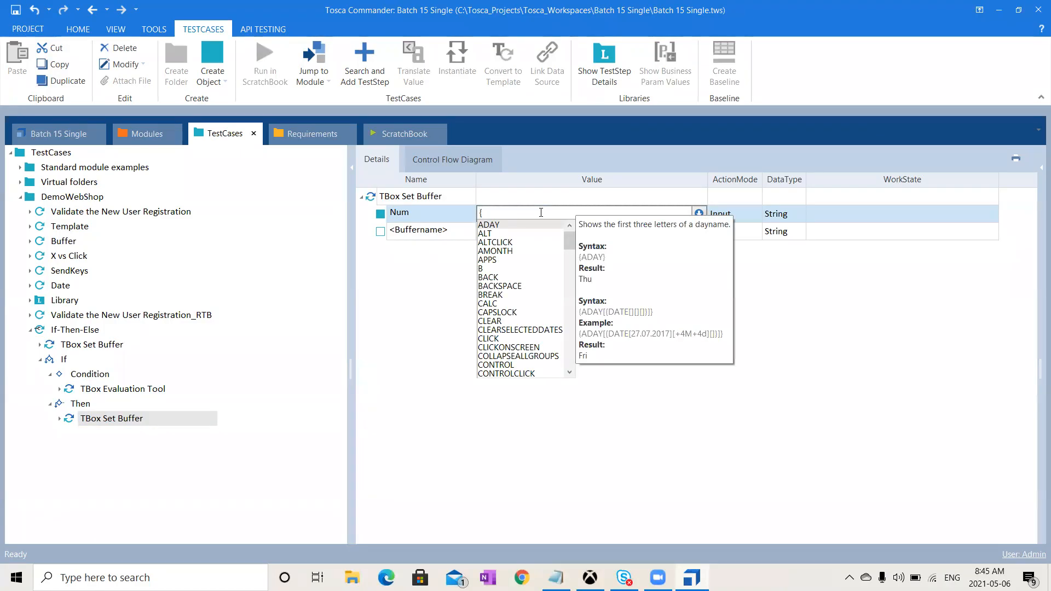
pyautogui.press('Down')
pyautogui.press('Down')
pyautogui.press('Down')
pyautogui.press('Down')
pyautogui.press('Down')
pyautogui.press('Down')
pyautogui.press('Down')
pyautogui.press('Down')
pyautogui.press('Down')
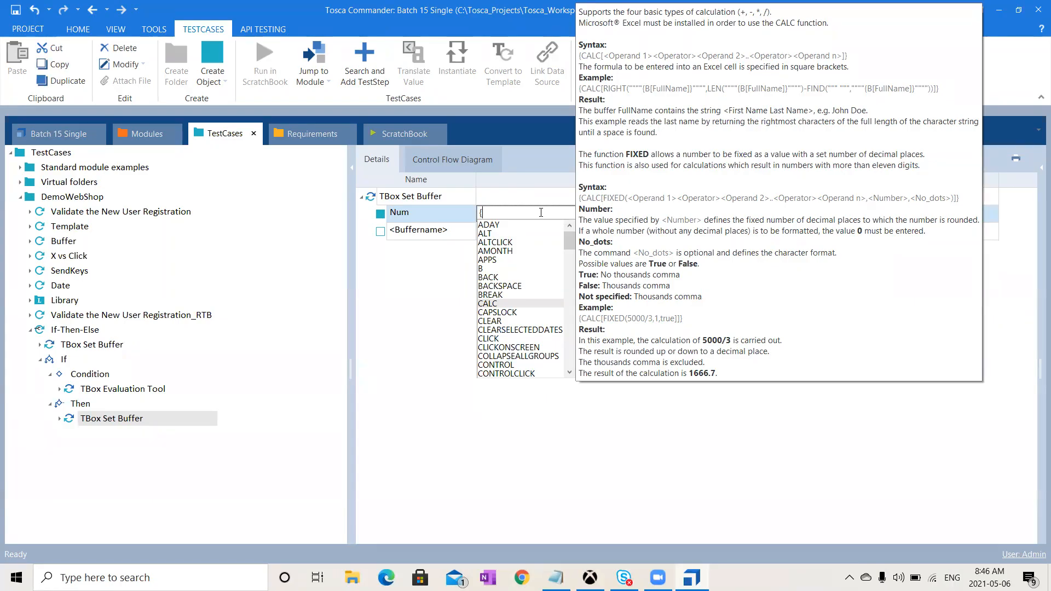
pyautogui.press('Down')
pyautogui.press('Down')
pyautogui.press('Down')
pyautogui.press('Down')
pyautogui.press('Down')
pyautogui.press('Down')
pyautogui.press('Down')
pyautogui.press('Down')
pyautogui.press('Down')
pyautogui.press('Down')
pyautogui.press('Down')
pyautogui.press('Down')
pyautogui.press('Down')
pyautogui.press('Down')
pyautogui.press('Down')
pyautogui.press('Down')
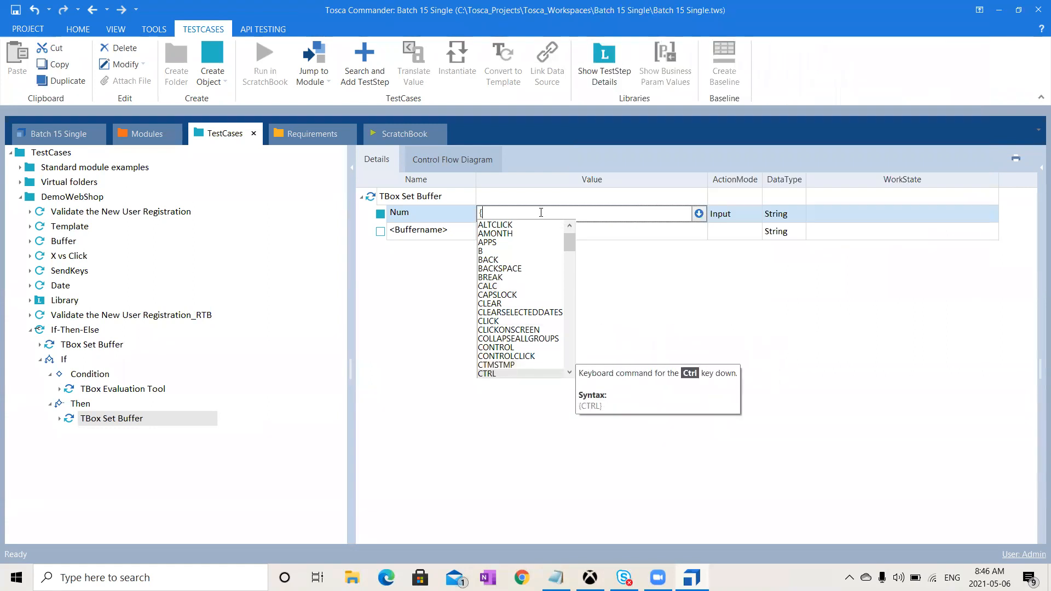
pyautogui.press('Down')
pyautogui.press('Down')
pyautogui.press('Down')
pyautogui.press('Down')
pyautogui.press('Down')
pyautogui.press('Down')
pyautogui.press('Down')
pyautogui.press('Down')
pyautogui.press('Down')
pyautogui.press('Down')
pyautogui.press('Down')
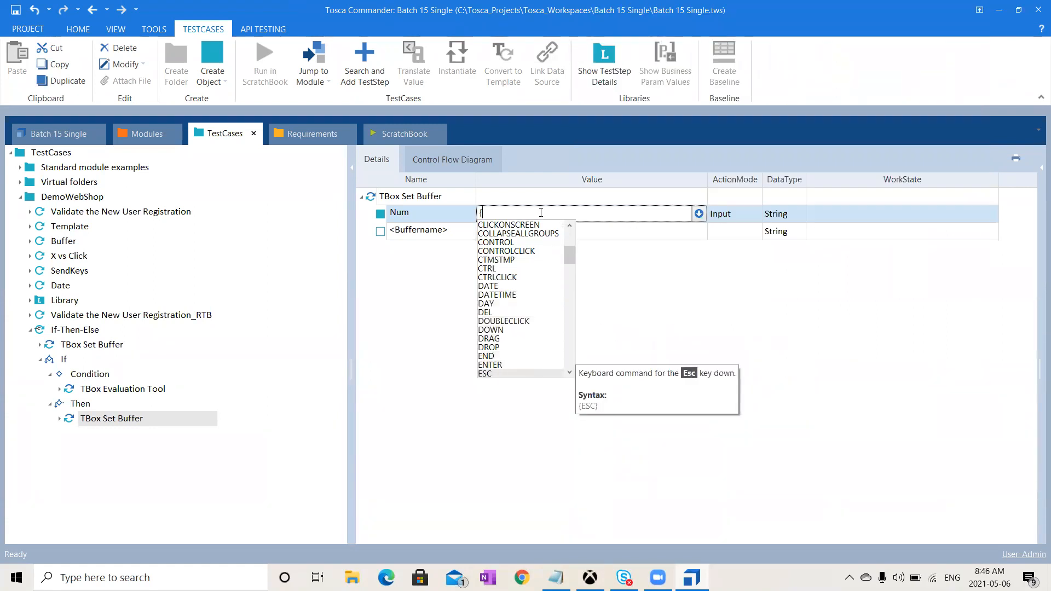
pyautogui.press('Down')
pyautogui.press('Down')
pyautogui.press('Down')
pyautogui.press('Down')
pyautogui.press('Down')
pyautogui.press('Down')
pyautogui.press('Down')
pyautogui.press('Down')
pyautogui.press('Down')
pyautogui.press('Down')
pyautogui.press('Down')
pyautogui.press('Down')
pyautogui.press('Down')
pyautogui.press('Down')
pyautogui.press('Down')
pyautogui.press('Down')
pyautogui.press('Down')
pyautogui.press('Down')
pyautogui.press('Down')
pyautogui.press('Down')
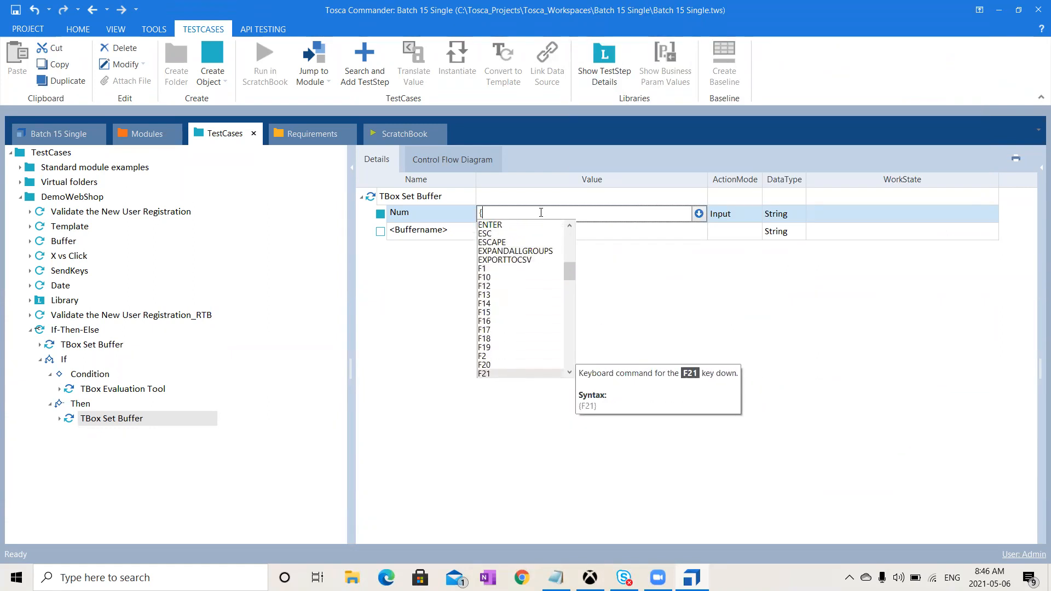
pyautogui.press('Down')
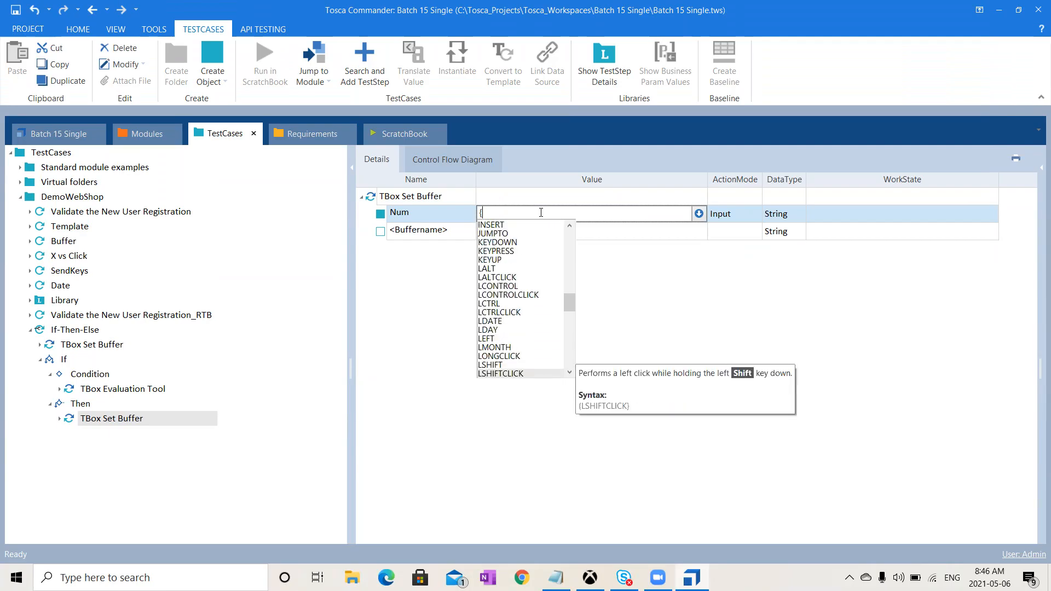
pyautogui.press('Down')
pyautogui.press('Down')
pyautogui.press('Down')
pyautogui.press('Down')
pyautogui.press('Down')
pyautogui.press('Down')
pyautogui.press('Down')
pyautogui.press('Down')
pyautogui.press('Down')
pyautogui.press('Up')
pyautogui.press('Up')
pyautogui.press('Up')
pyautogui.press('Up')
pyautogui.press('Up')
pyautogui.press('Up')
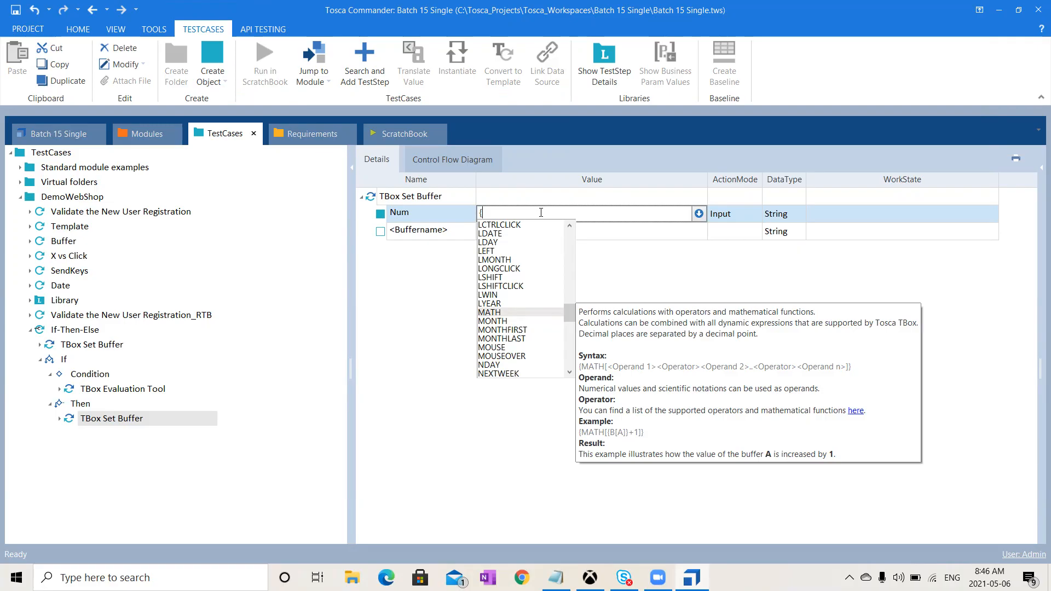
# Step: Complete the Num value of the TBox Set Buffer step under Then as {MATH[{B[Num]}+1]}
pyautogui.write('MATH')
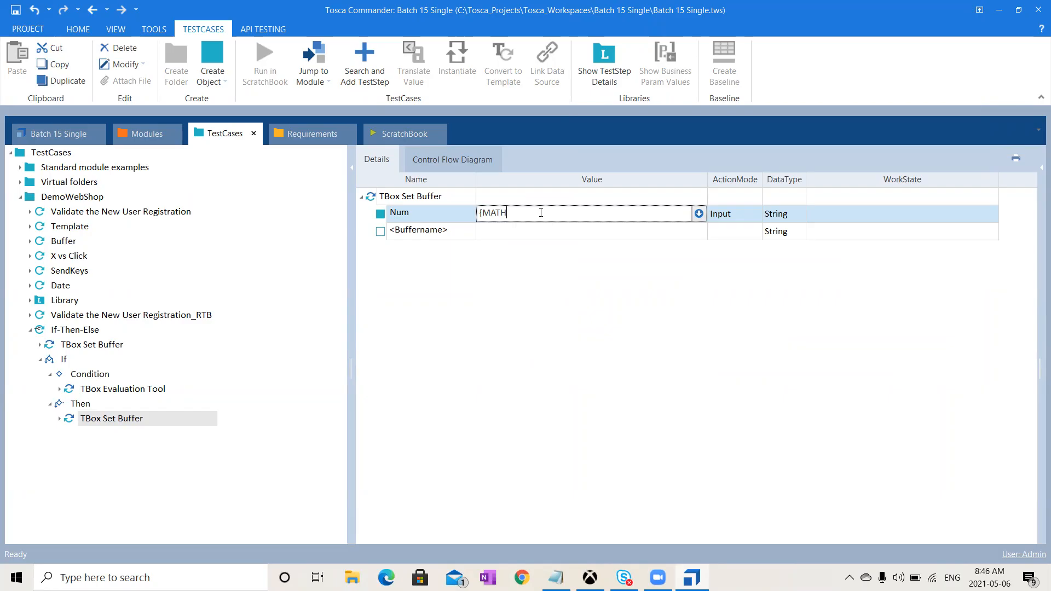
pyautogui.write('[')
pyautogui.write('{B[')
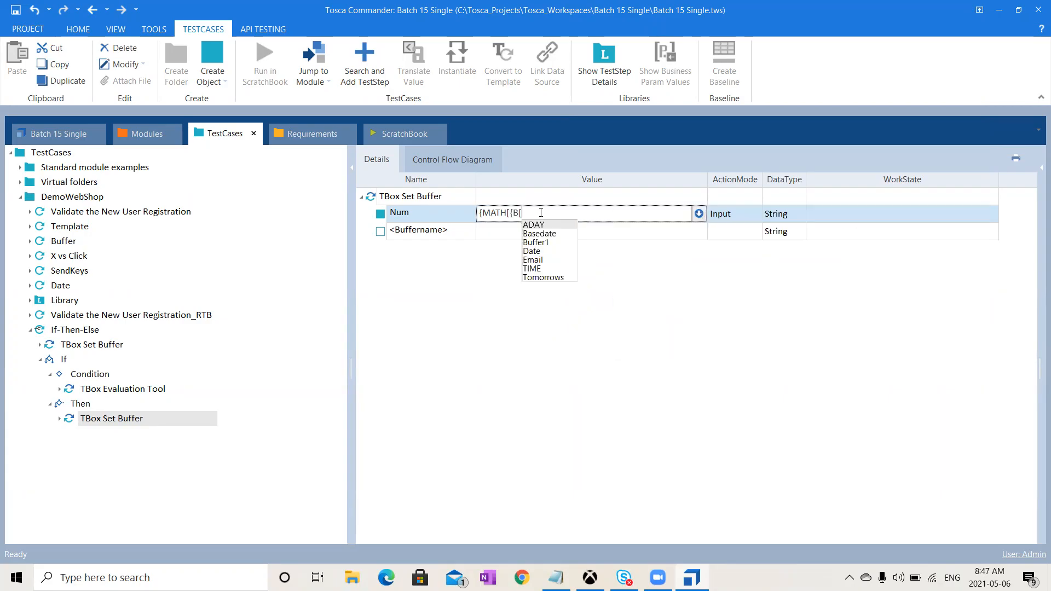
pyautogui.write('Num]}+')
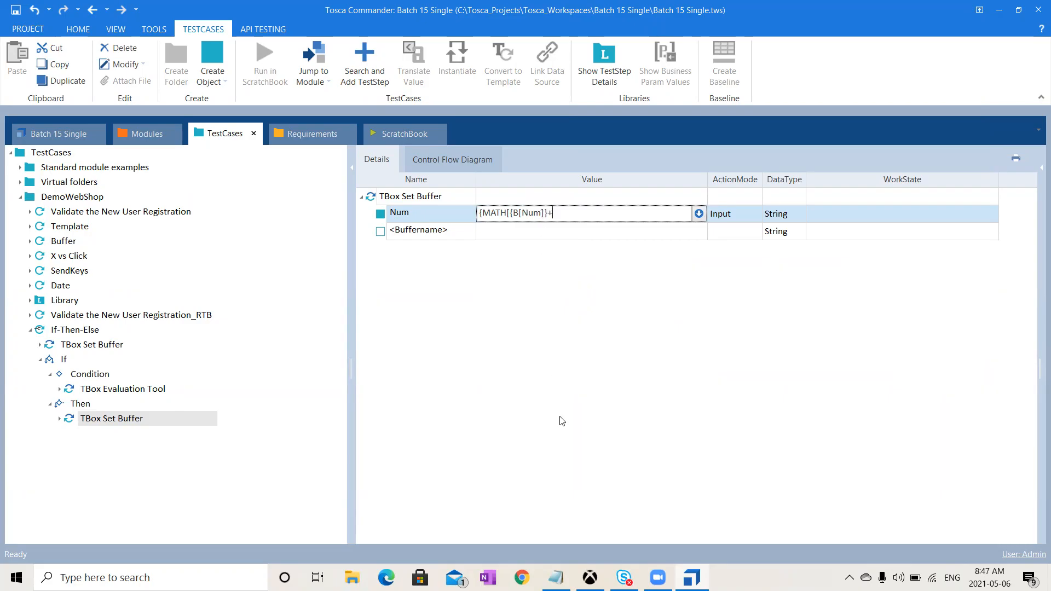
pyautogui.write('1]}')
pyautogui.moveTo(577, 217); pyautogui.dragTo(393, 231)
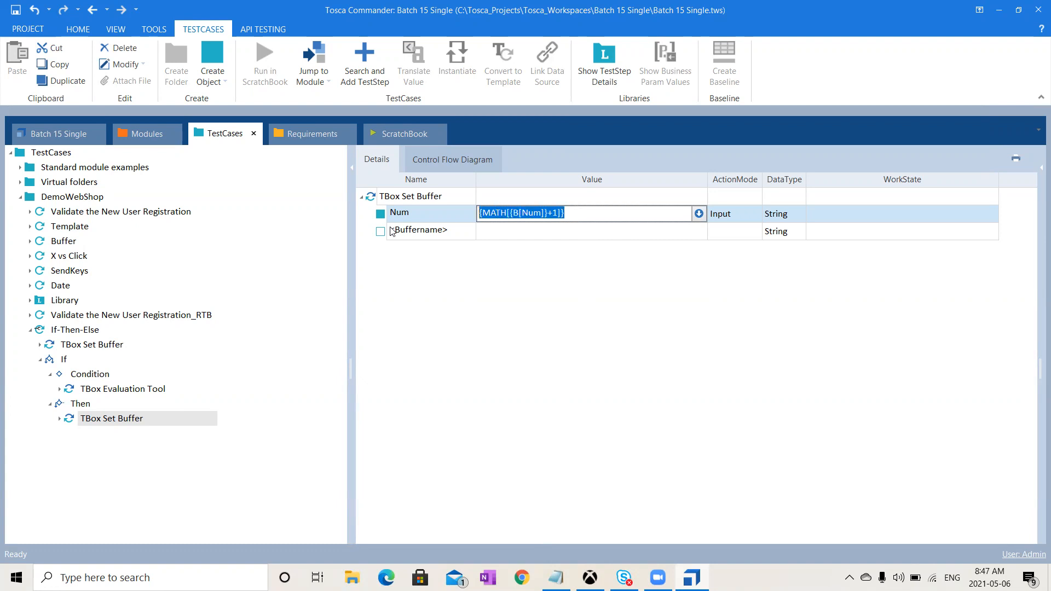
pyautogui.click(558, 391)
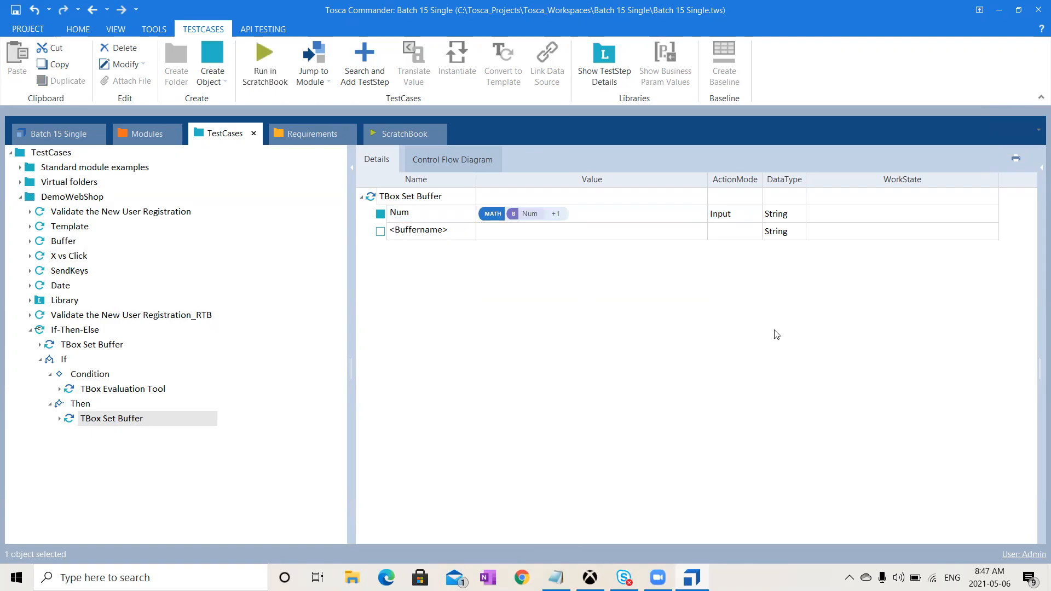
# Step: Switch to Notepad, write the outer MATH syntax {MATH[ ]} below the logic notes with space between the brackets, and maximize the window
pyautogui.click(593, 571)
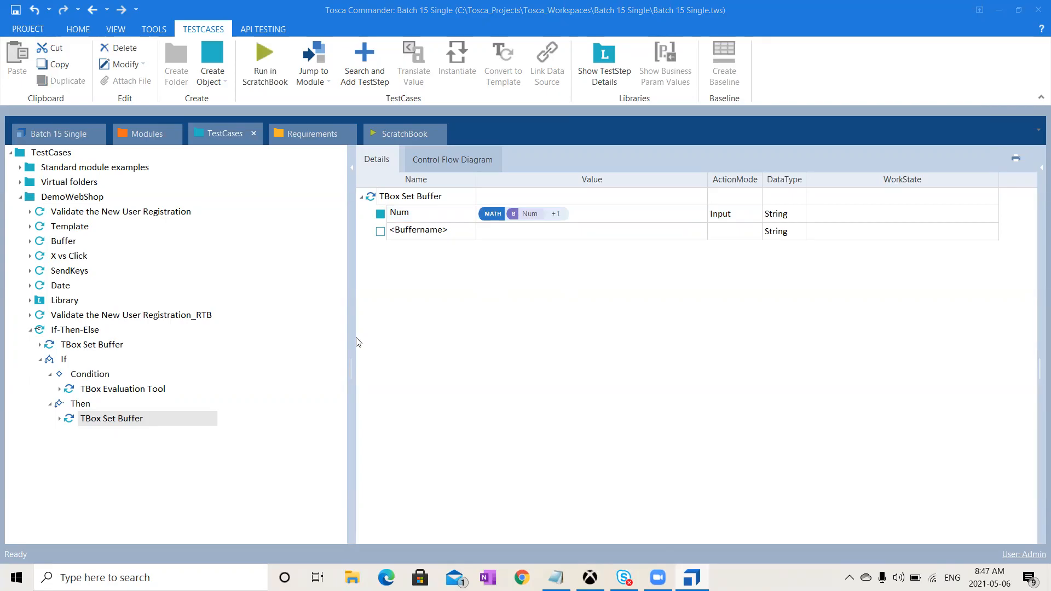
pyautogui.click(556, 578)
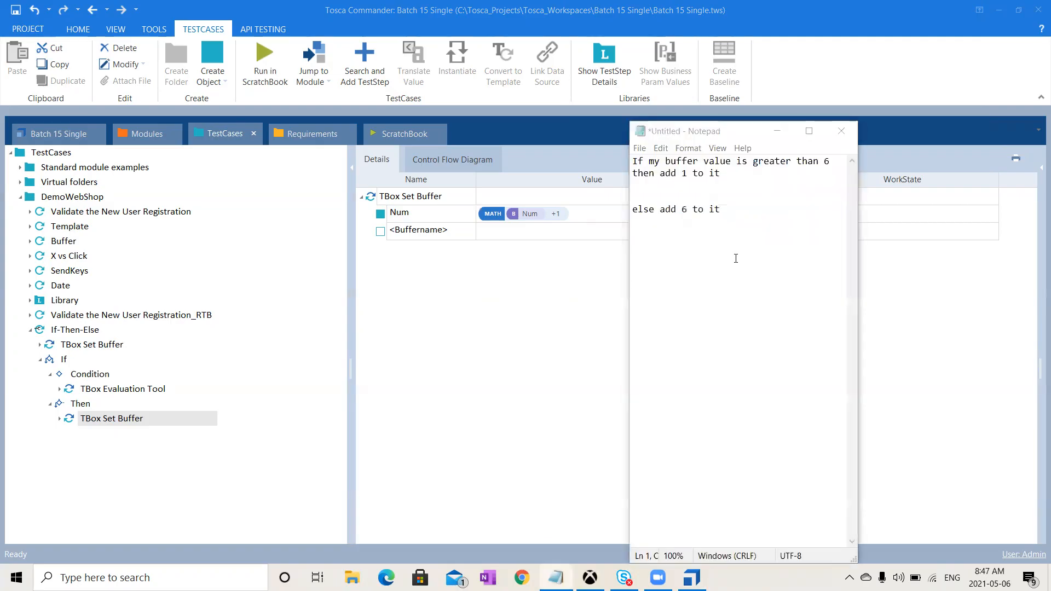
pyautogui.click(728, 203)
pyautogui.click(728, 218)
pyautogui.press('Return')
pyautogui.press('Return')
pyautogui.press('Return')
pyautogui.write('{')
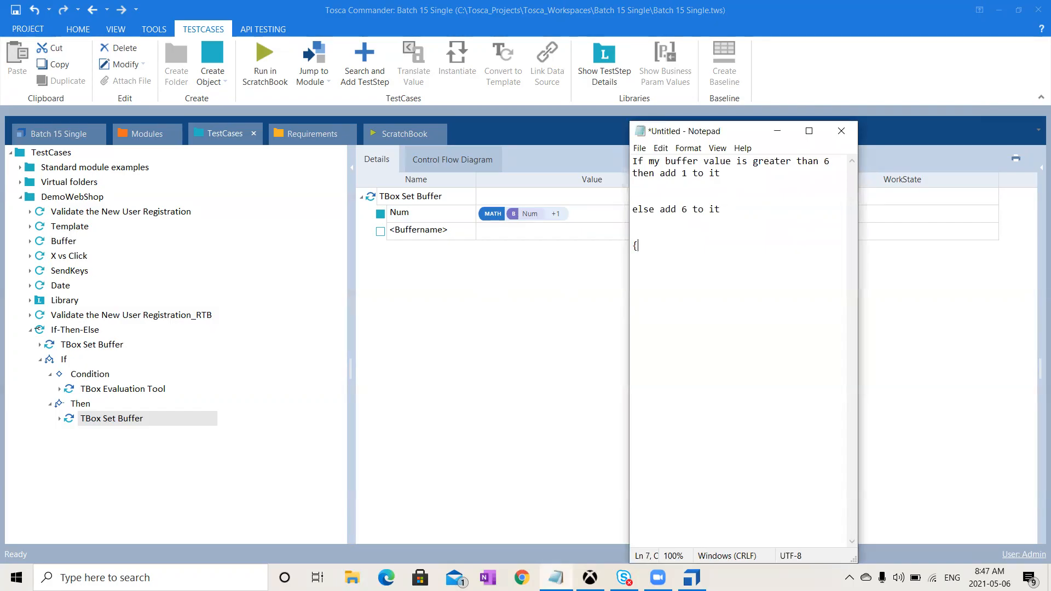
pyautogui.write('MATH[')
pyautogui.click(921, 161)
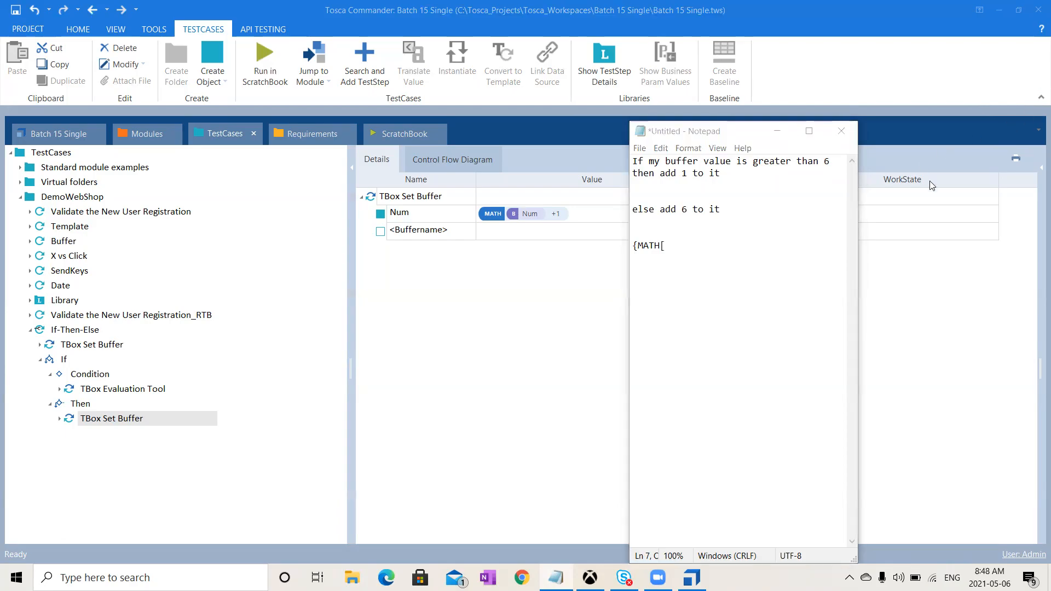
pyautogui.click(809, 131)
pyautogui.write(']}')
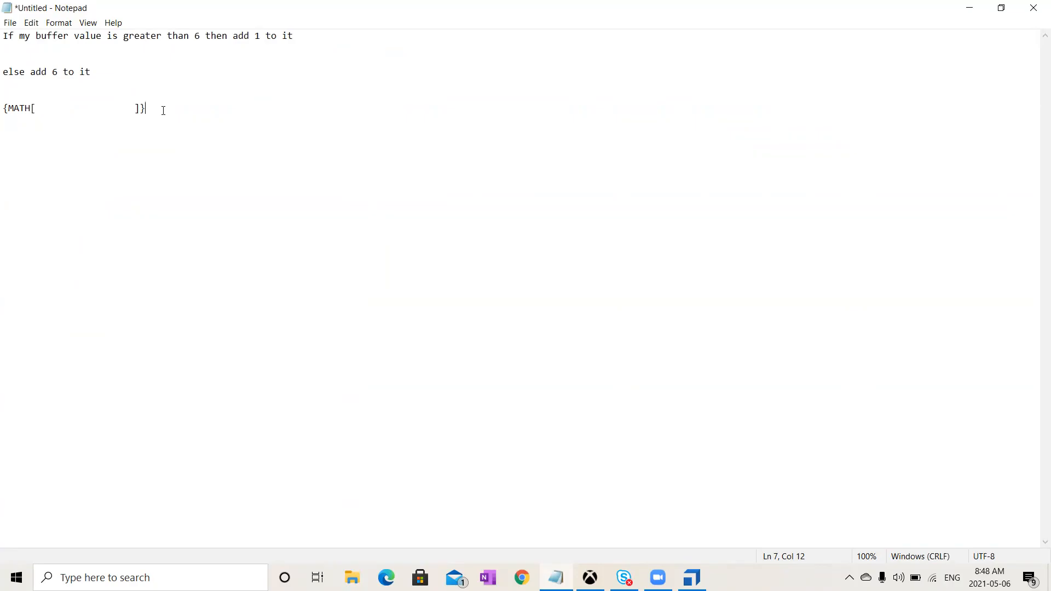
# Step: List the parts of the formula on separate lines below the MATH syntax: {B[Num]}, + and 1
pyautogui.press('Return')
pyautogui.write('{B[Num]}')
pyautogui.press('Return')
pyautogui.write('+ ')
pyautogui.write('1')
# Step: Fill the MATH brackets in the note with {B[Num]}+1, remove the extra spaces, and return to Tosca Commander
pyautogui.click(48, 107)
pyautogui.click(37, 110)
pyautogui.write('{B[Num]}+1')
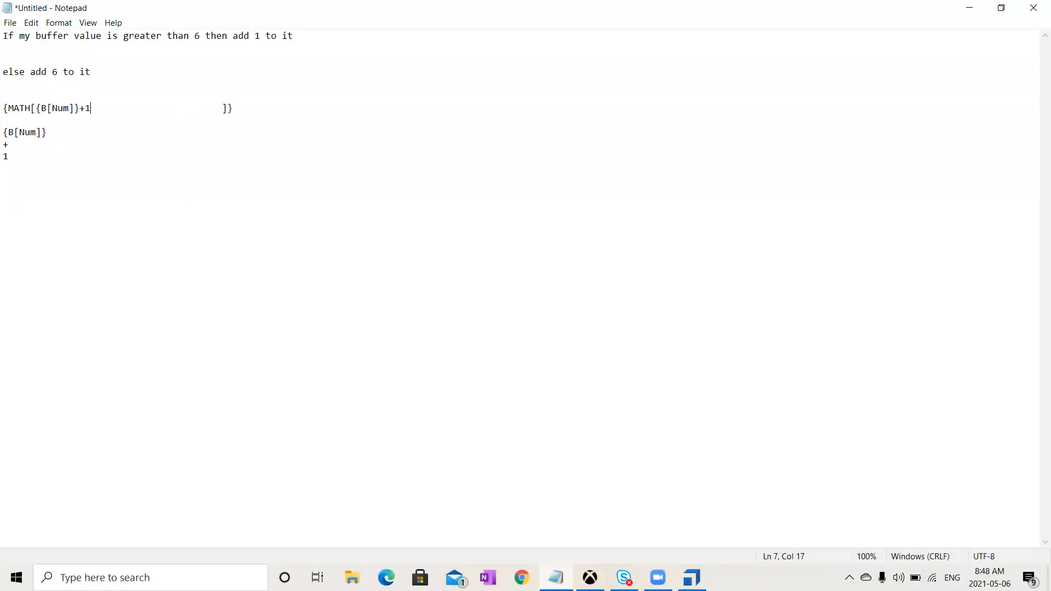
pyautogui.press('Delete')
pyautogui.press('Delete')
pyautogui.press('Delete')
pyautogui.click(968, 5)
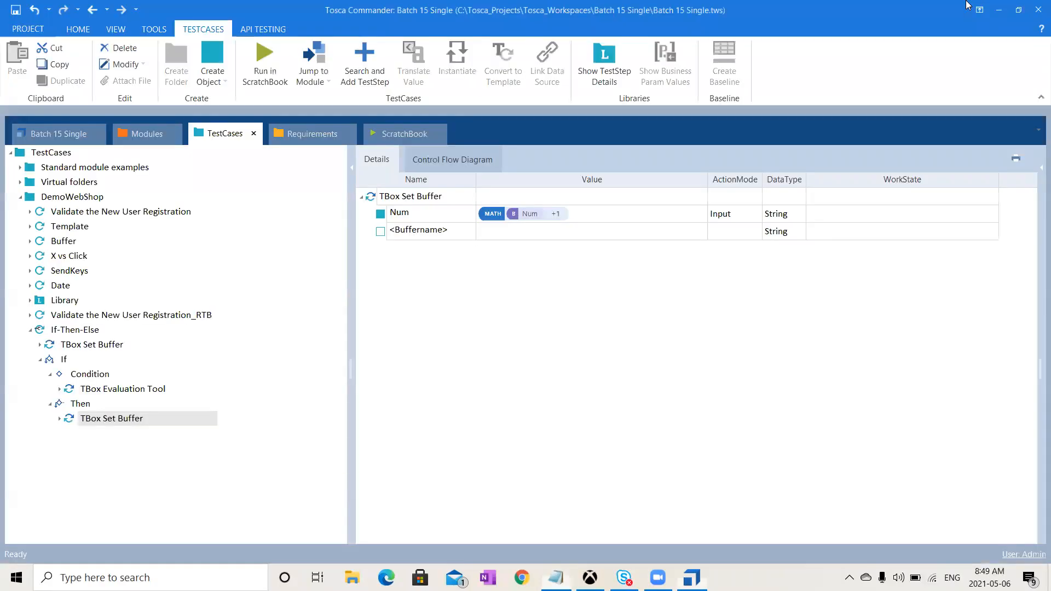
# Step: Show the details of the If-Then-Else test case with its Condition and Then branches expanded
pyautogui.click(565, 233)
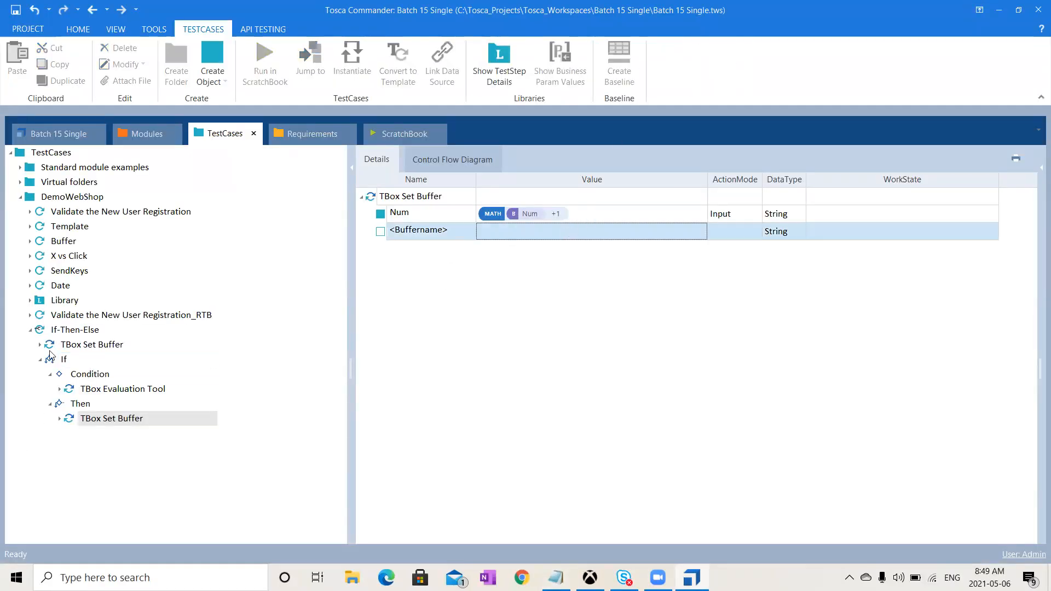
pyautogui.click(93, 331)
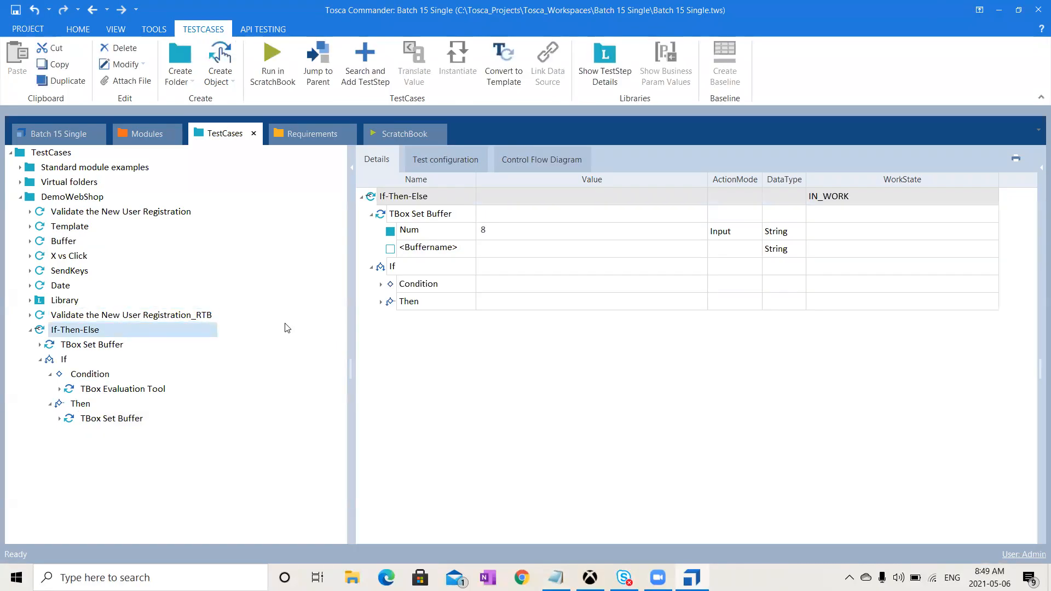
pyautogui.click(382, 285)
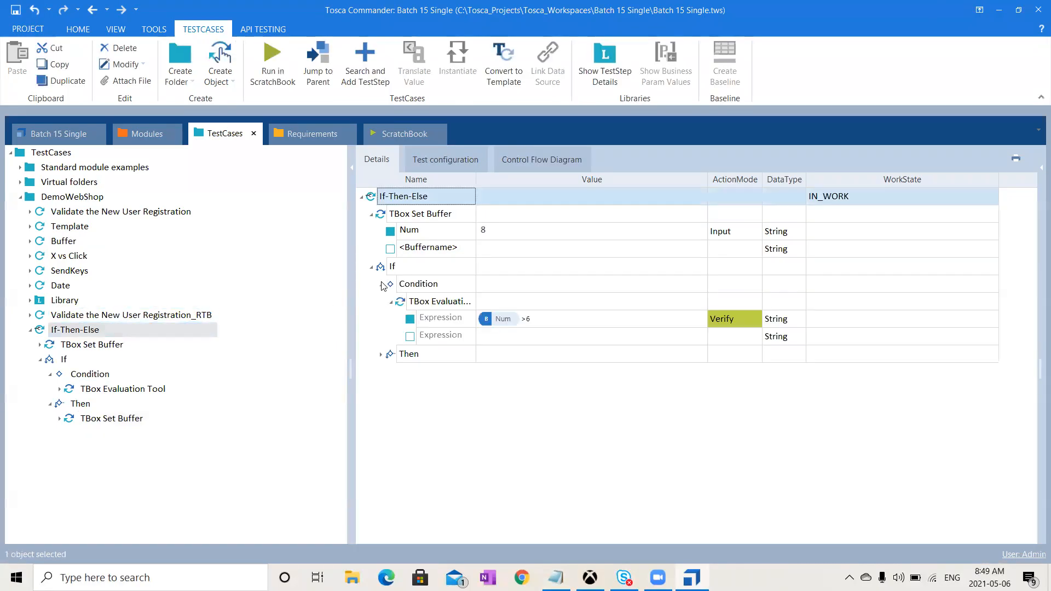
pyautogui.click(381, 354)
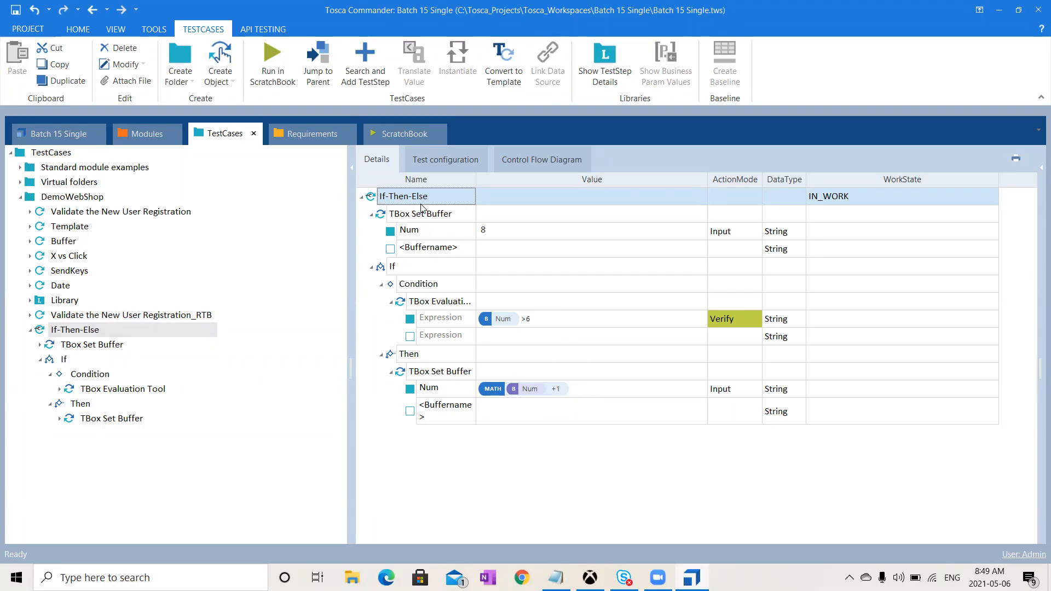
# Step: Run the If-Then-Else test case in ScratchBook and expand all result entries to check the logged buffer values
pyautogui.click(291, 66)
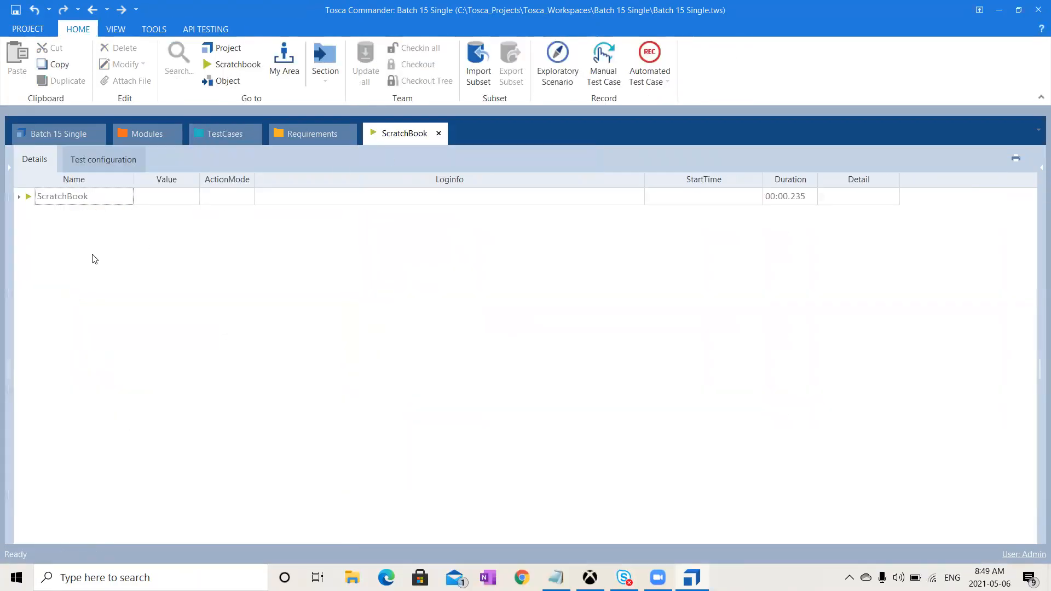
pyautogui.click(17, 200)
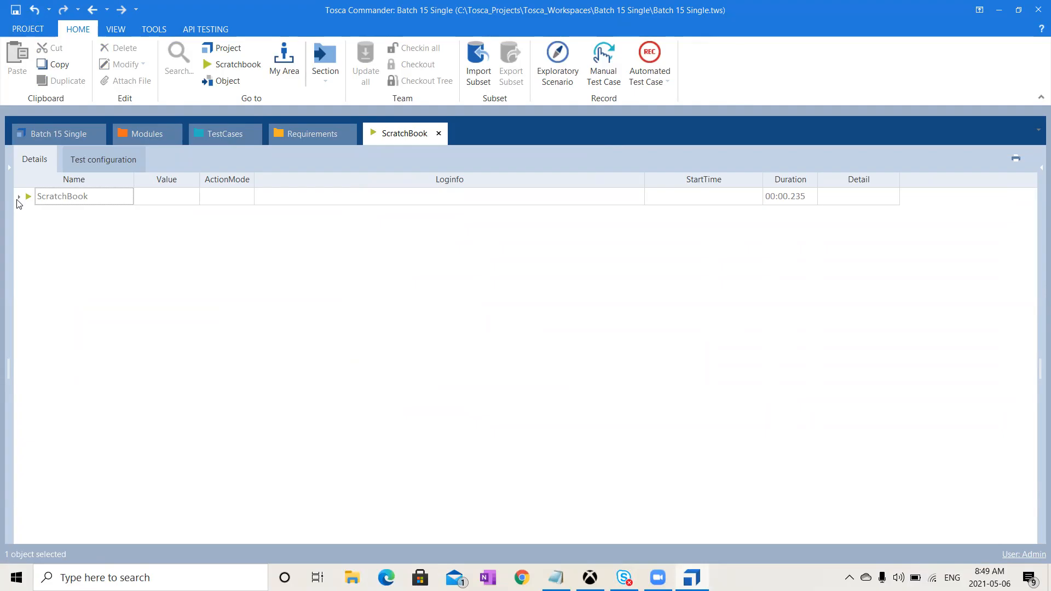
pyautogui.click(19, 199)
pyautogui.rightClick(21, 198)
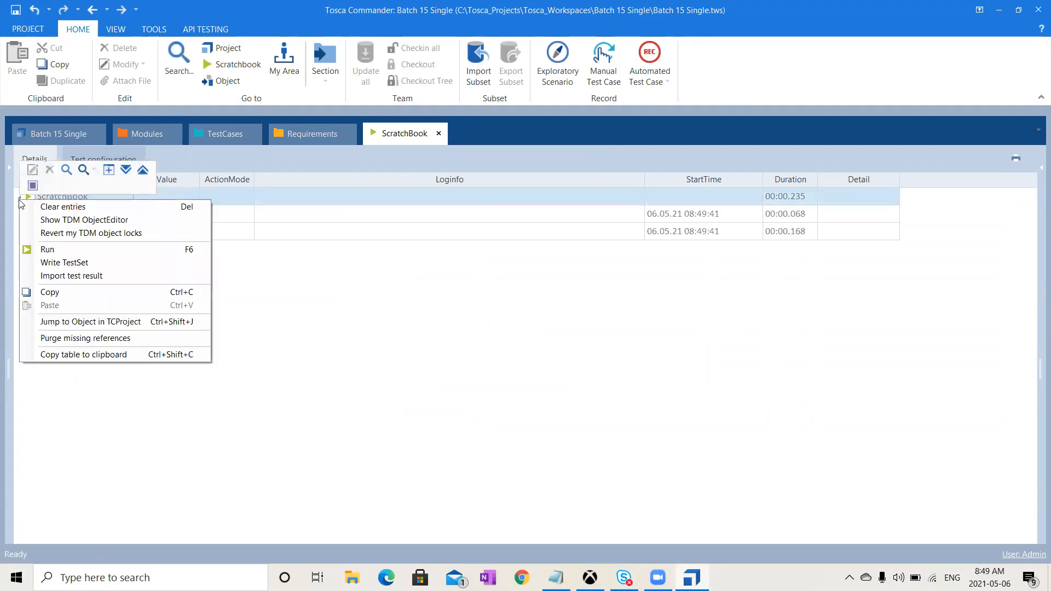
pyautogui.click(127, 171)
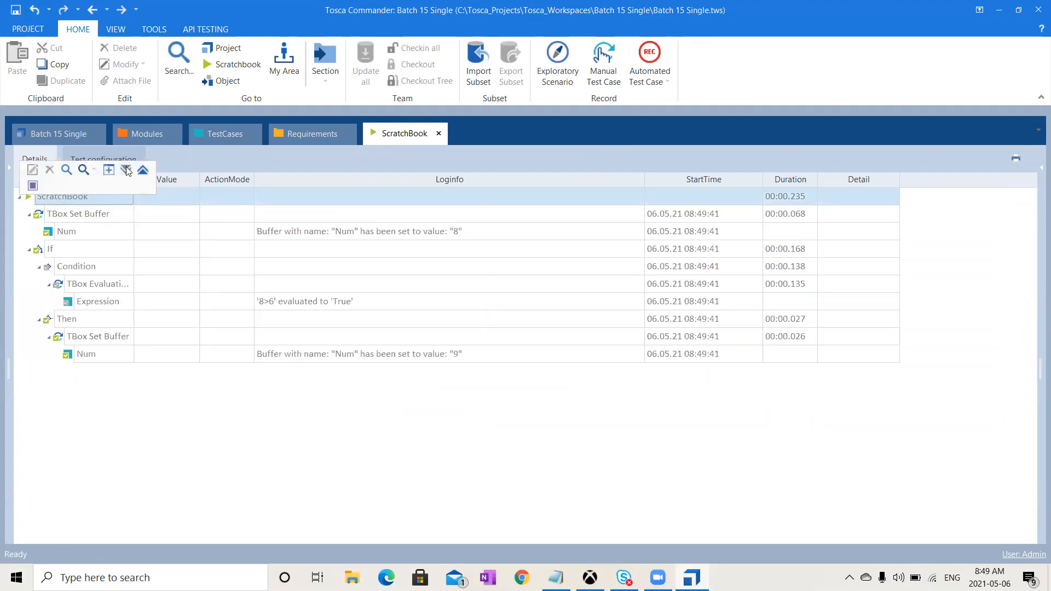
pyautogui.click(288, 234)
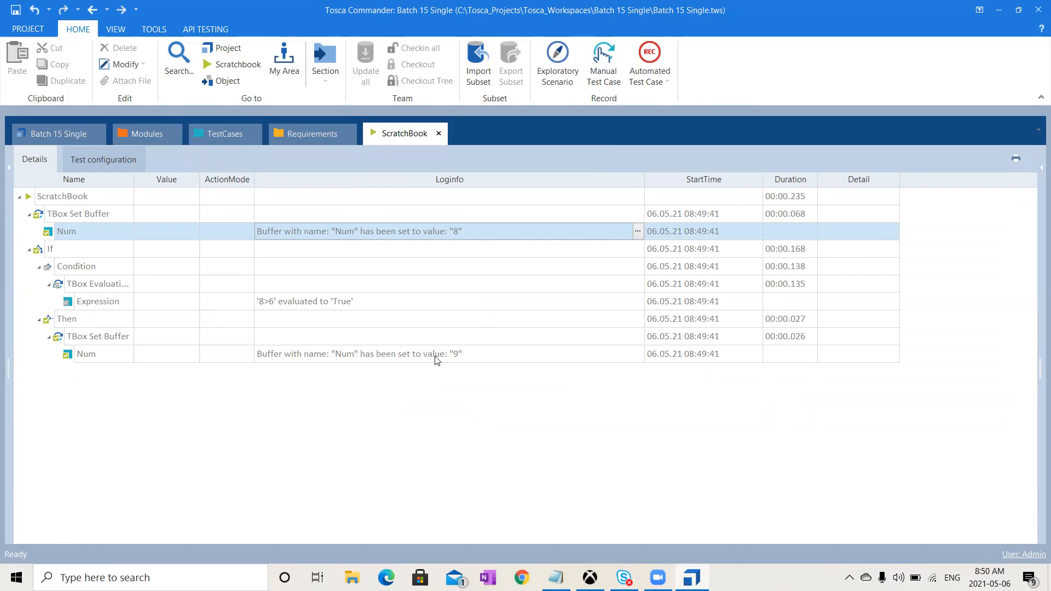
# Step: Set Num in the test case's first TBox Set Buffer step to 4 and rerun If-Then-Else in ScratchBook
pyautogui.click(221, 132)
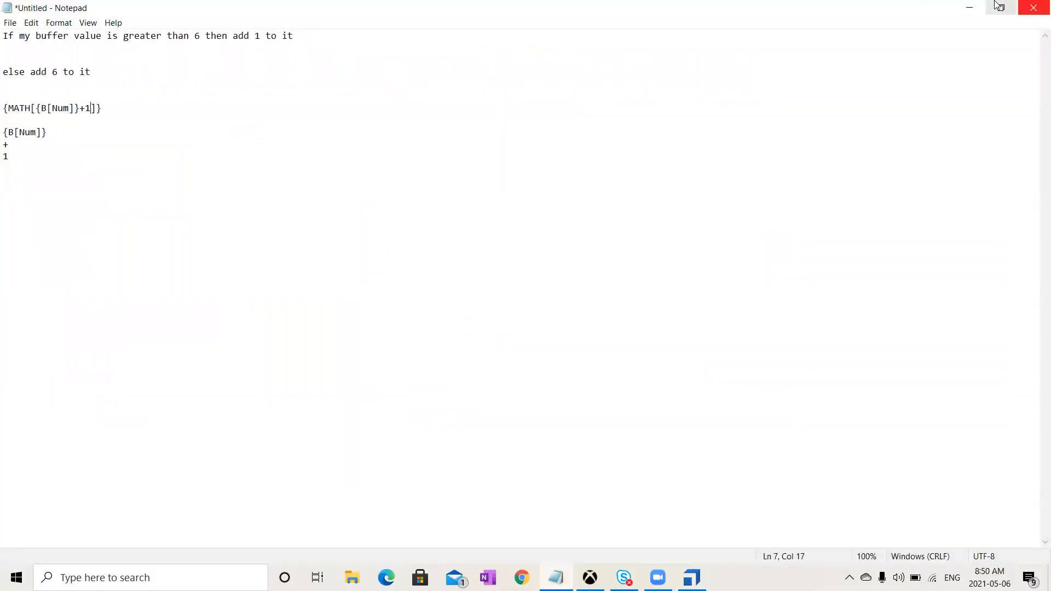
pyautogui.click(959, 5)
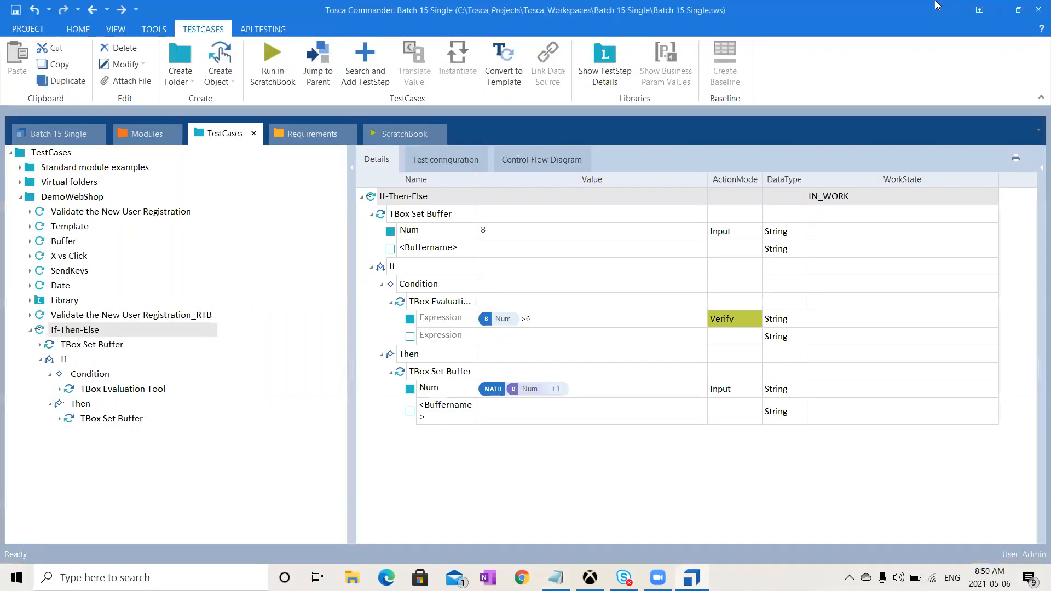
pyautogui.click(523, 232)
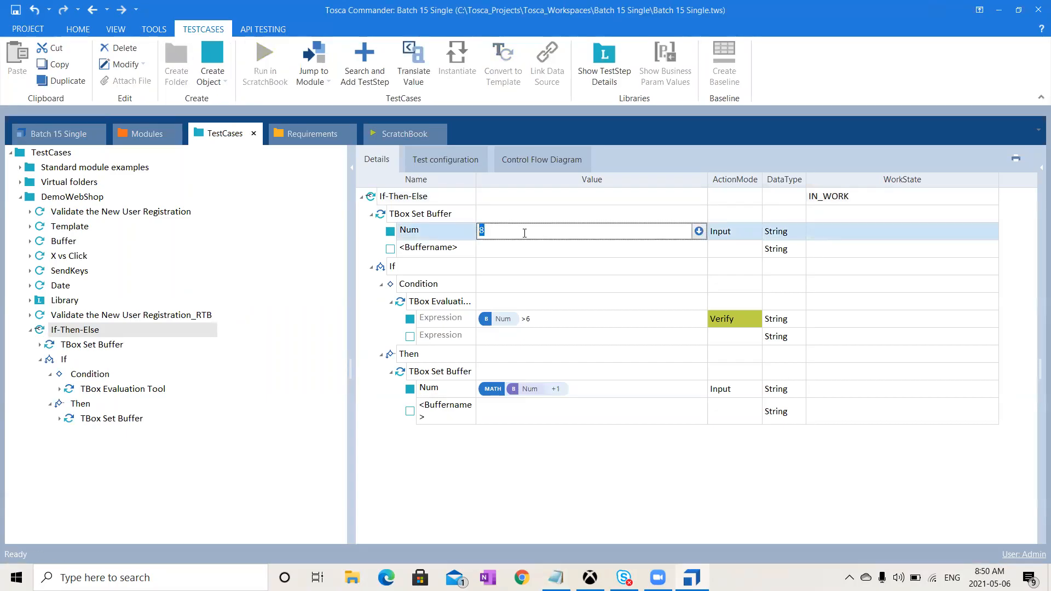
pyautogui.write('4')
pyautogui.click(430, 491)
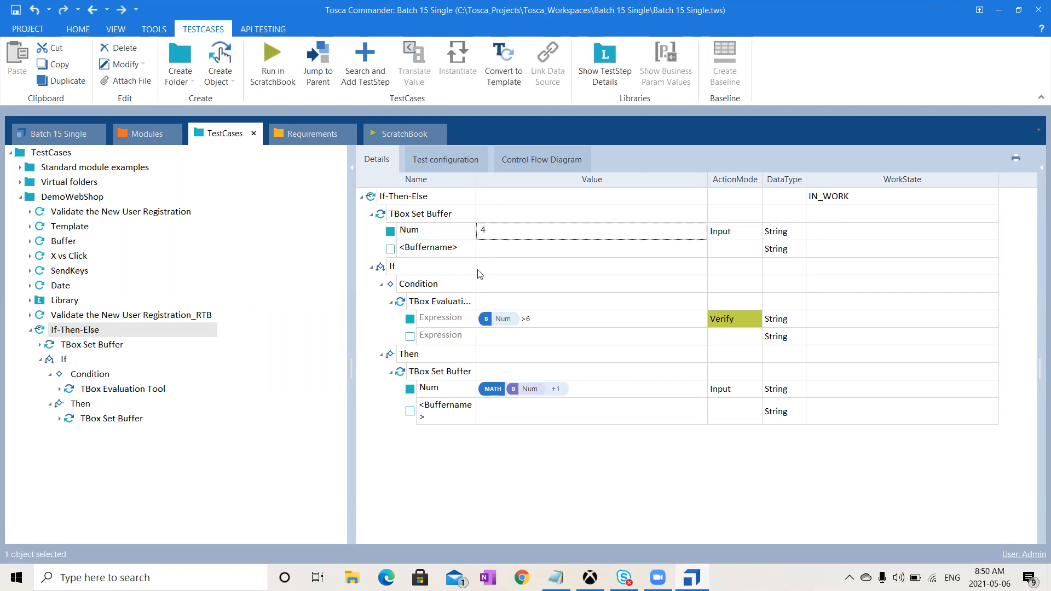
pyautogui.click(438, 199)
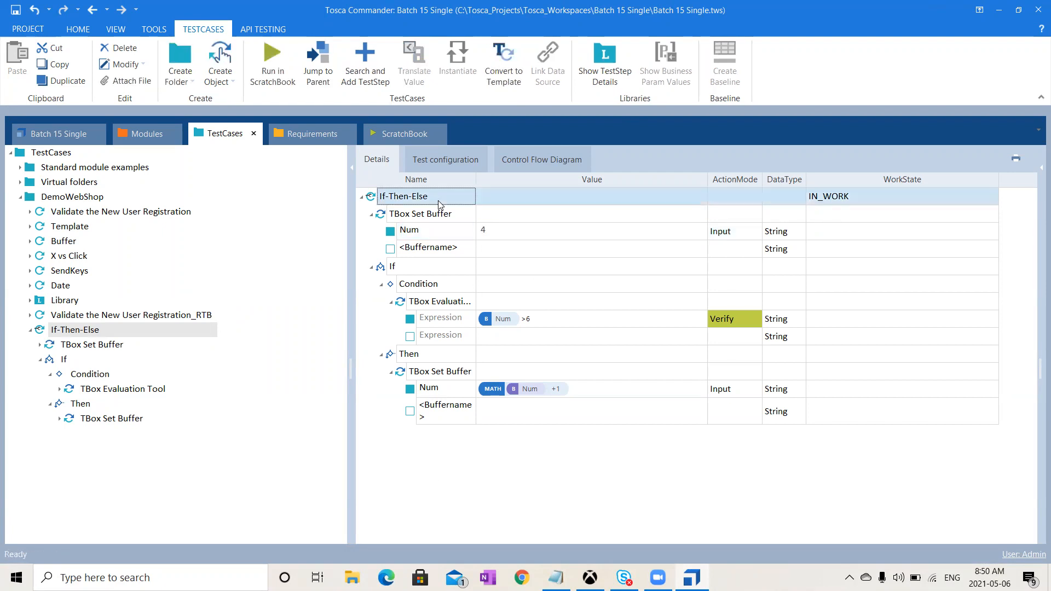
pyautogui.click(279, 57)
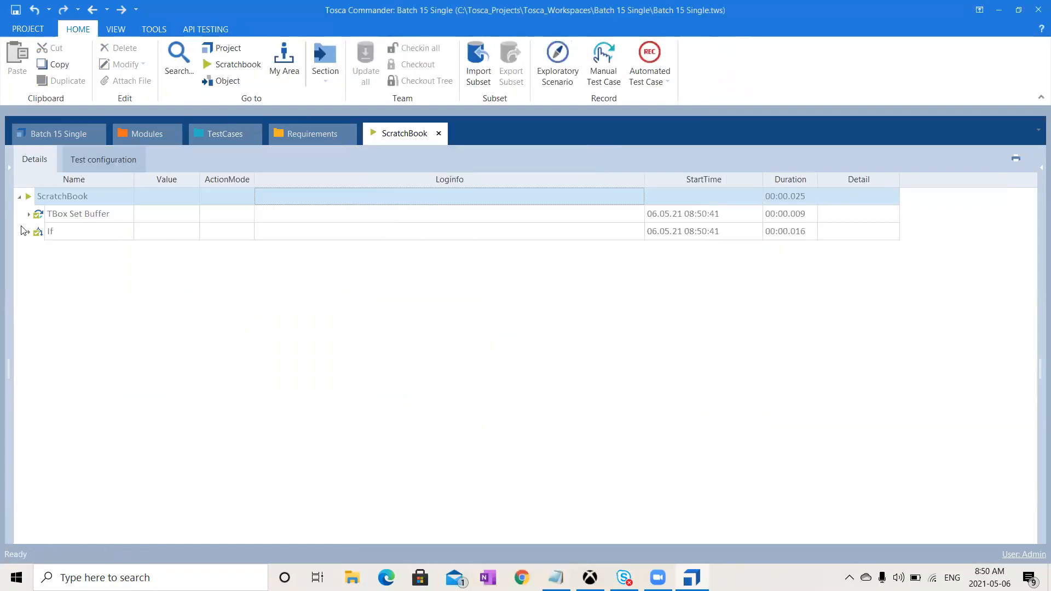
# Step: Expand the TBox Set Buffer and If results in ScratchBook down to the evaluated Condition expression
pyautogui.click(28, 215)
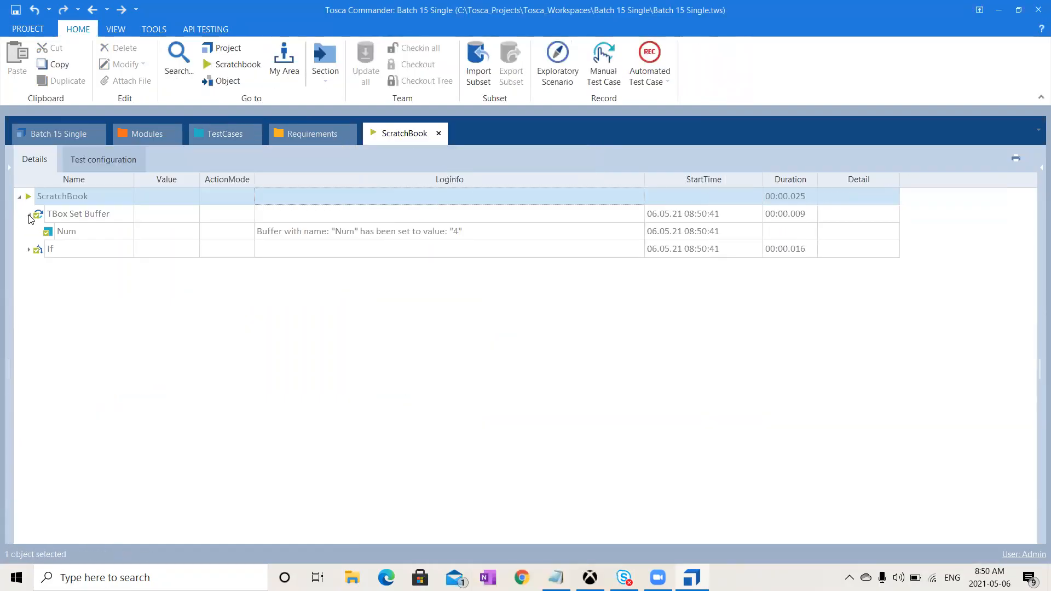
pyautogui.click(30, 250)
pyautogui.click(39, 268)
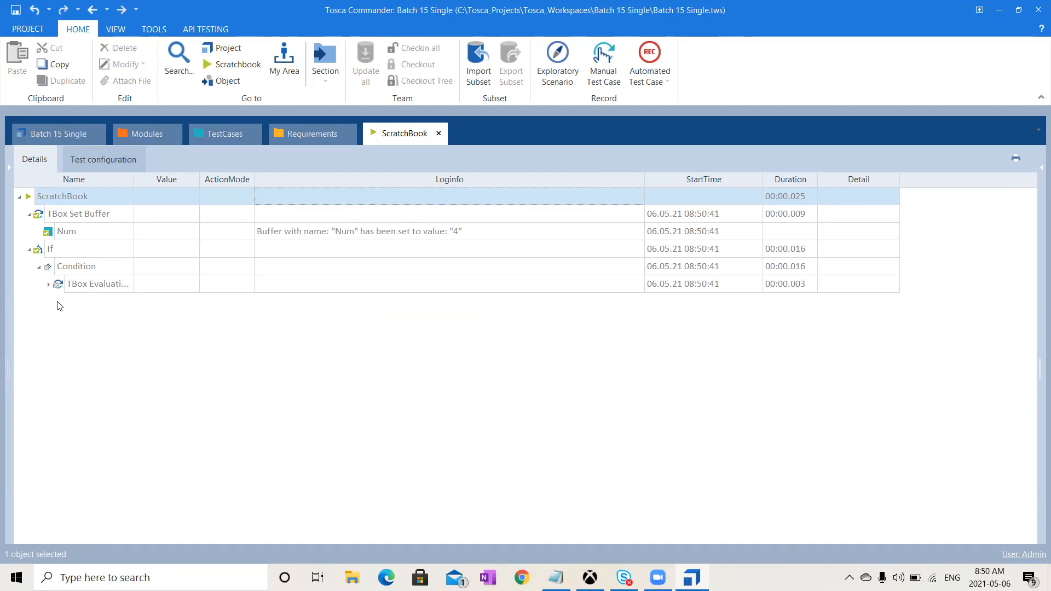
pyautogui.click(49, 285)
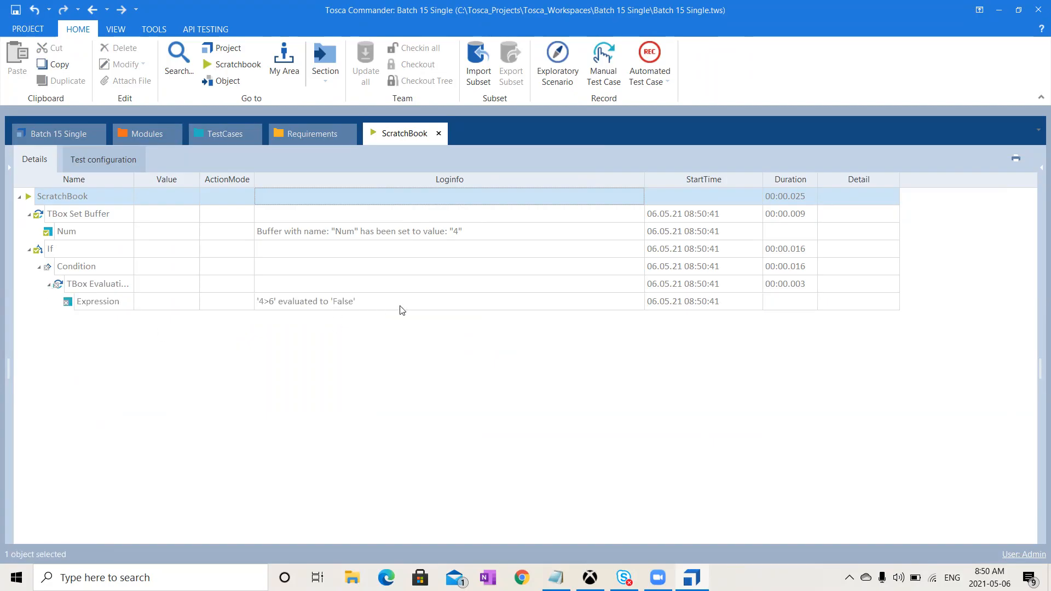
# Step: Add an Else branch with its default name to the If statement of the If-Then-Else test case
pyautogui.click(196, 134)
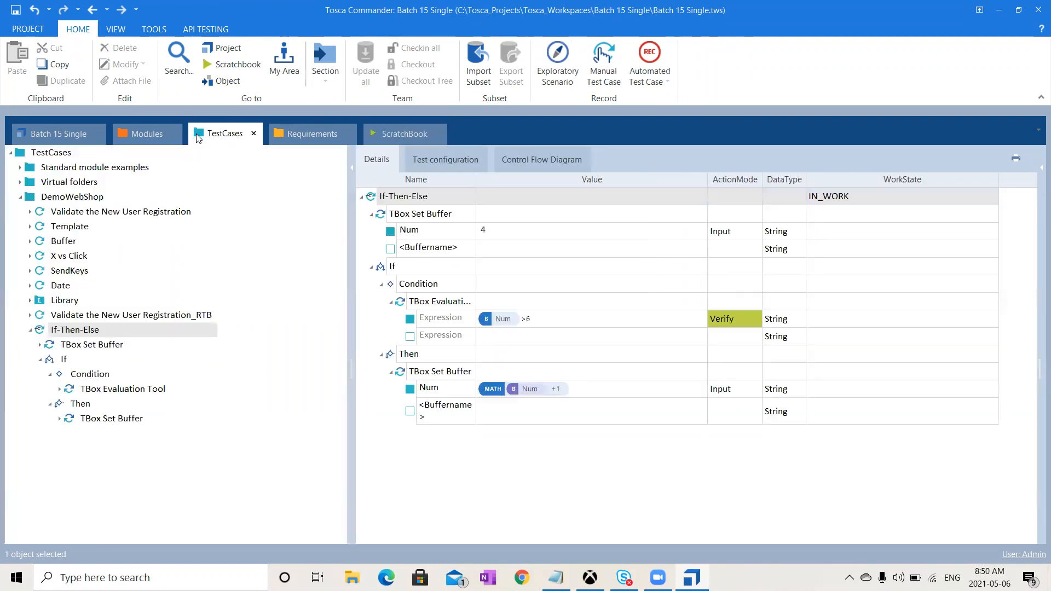
pyautogui.click(63, 360)
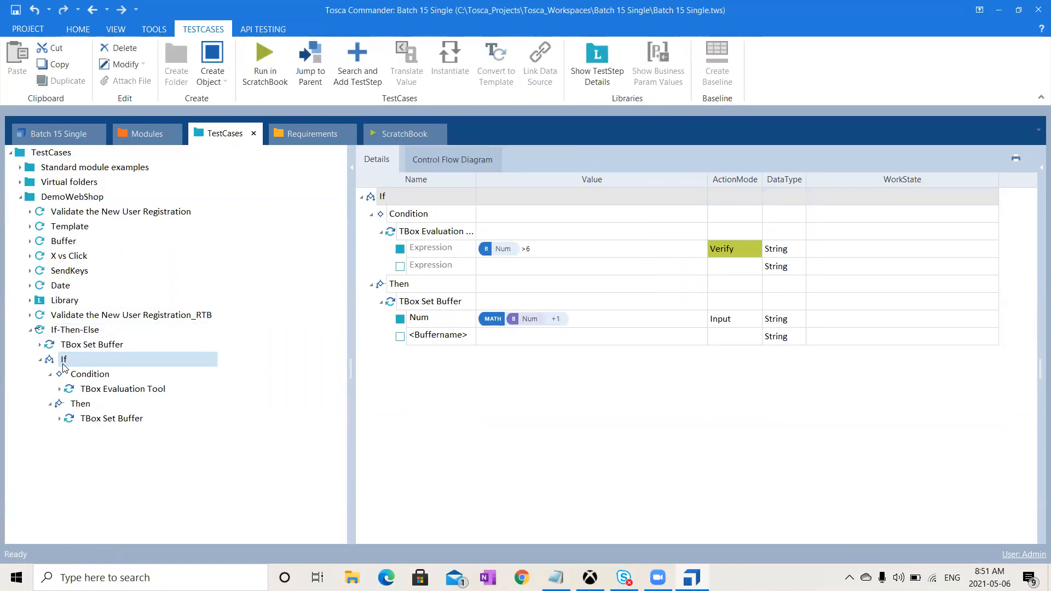
pyautogui.rightClick(63, 365)
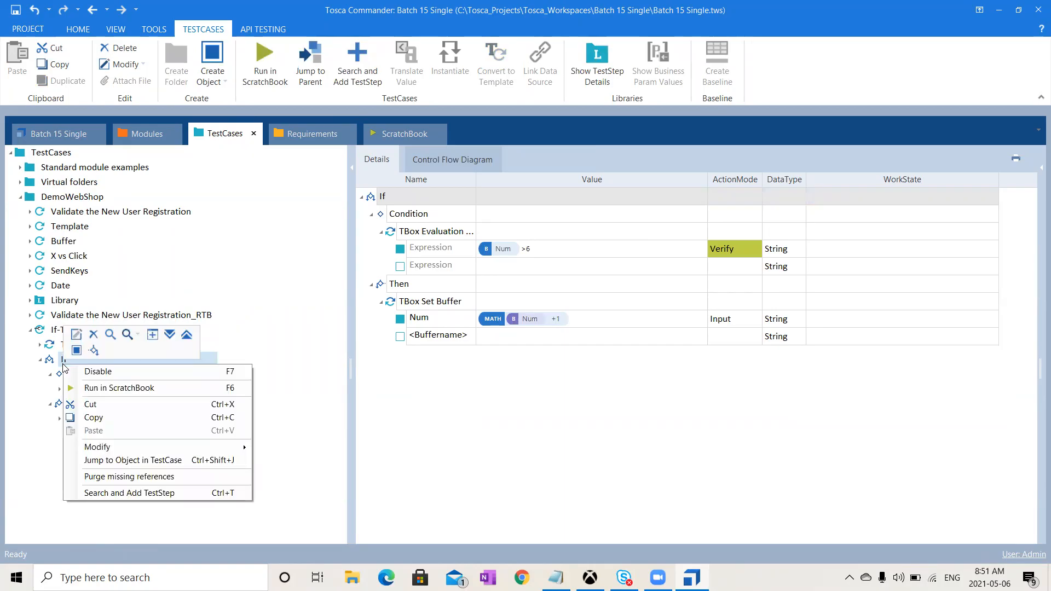
pyautogui.click(96, 354)
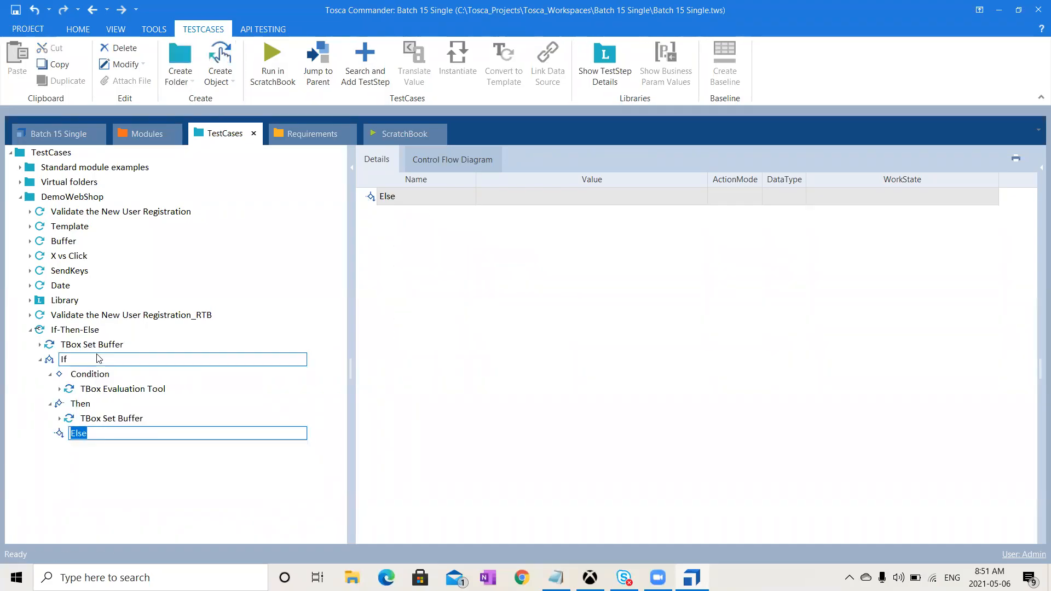
pyautogui.click(101, 480)
# Step: Copy the TBox Set Buffer step from the Then branch into the Else branch and expand Else
pyautogui.click(109, 421)
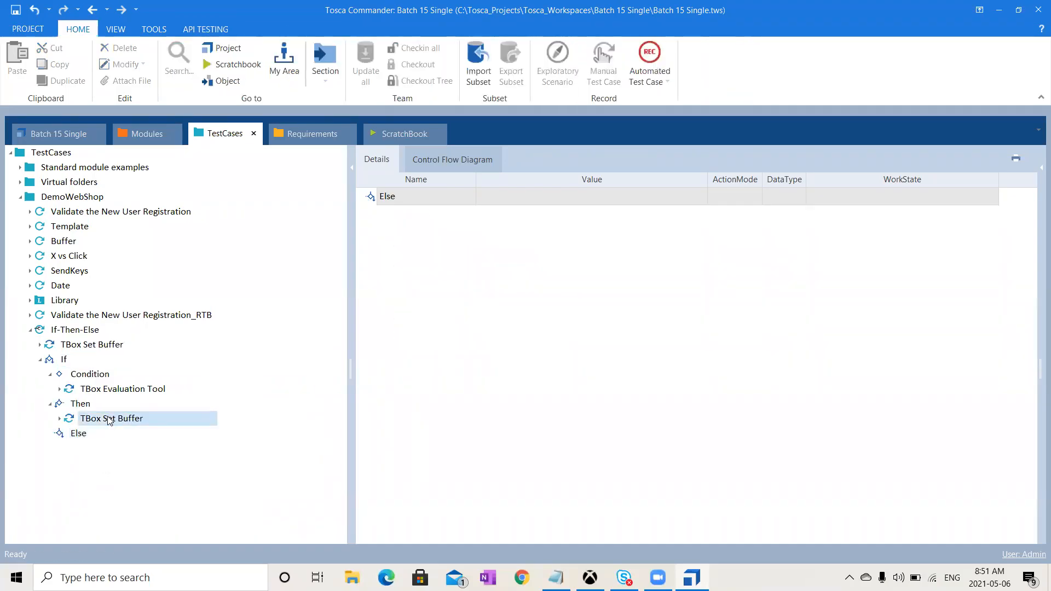
pyautogui.hotkey('ctrl', 'c')
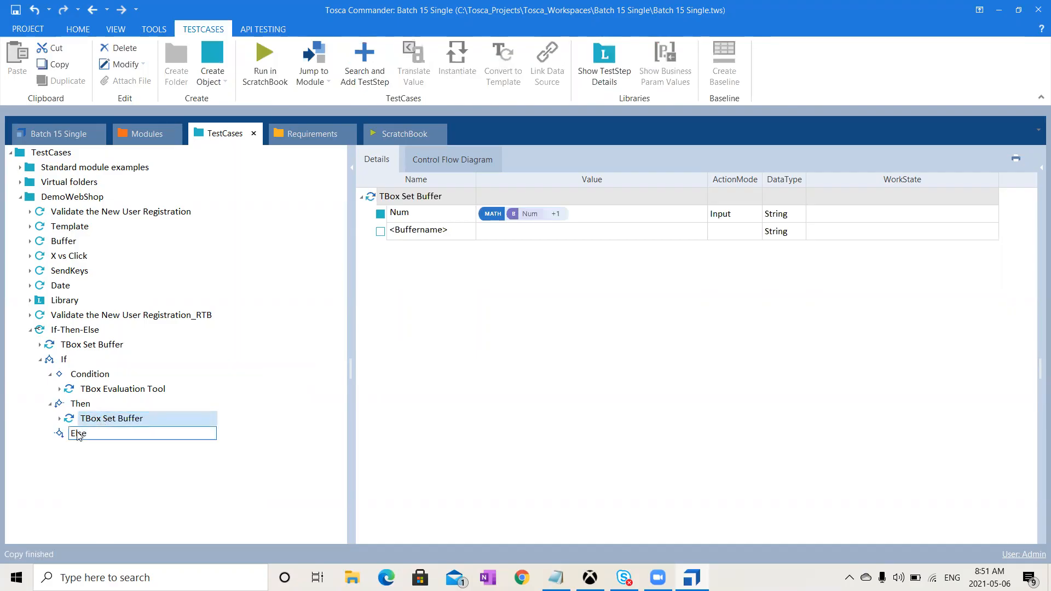
pyautogui.click(77, 434)
pyautogui.hotkey('ctrl', 'v')
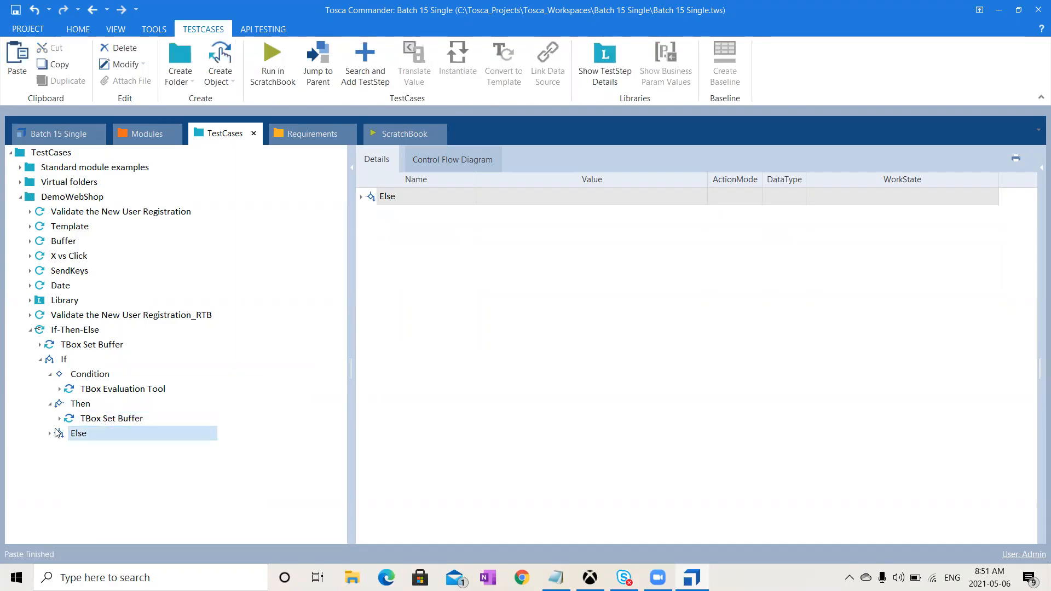
pyautogui.click(50, 433)
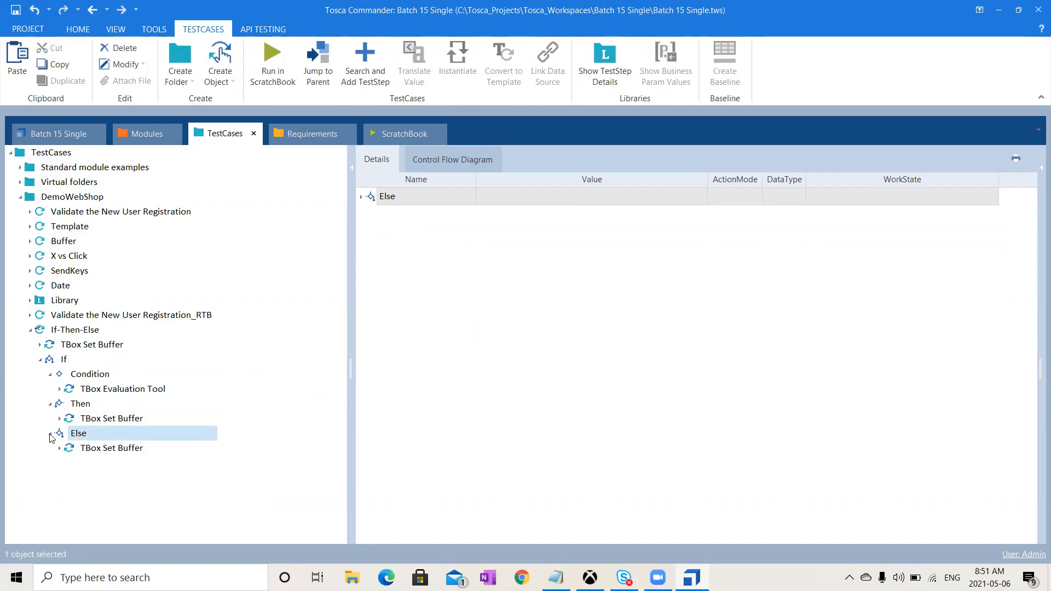
# Step: Set Num in the Else branch's TBox Set Buffer step to {MATH[{B[Num]}+6]}
pyautogui.click(104, 451)
pyautogui.click(593, 220)
pyautogui.click(593, 219)
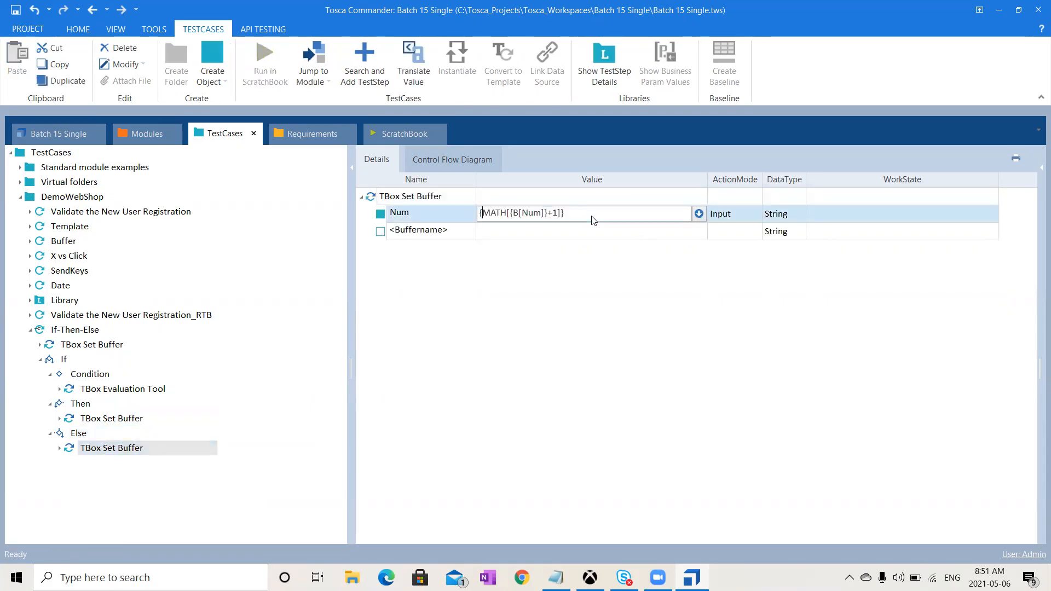
pyautogui.moveTo(553, 212); pyautogui.dragTo(557, 213)
pyautogui.write('6')
pyautogui.click(497, 396)
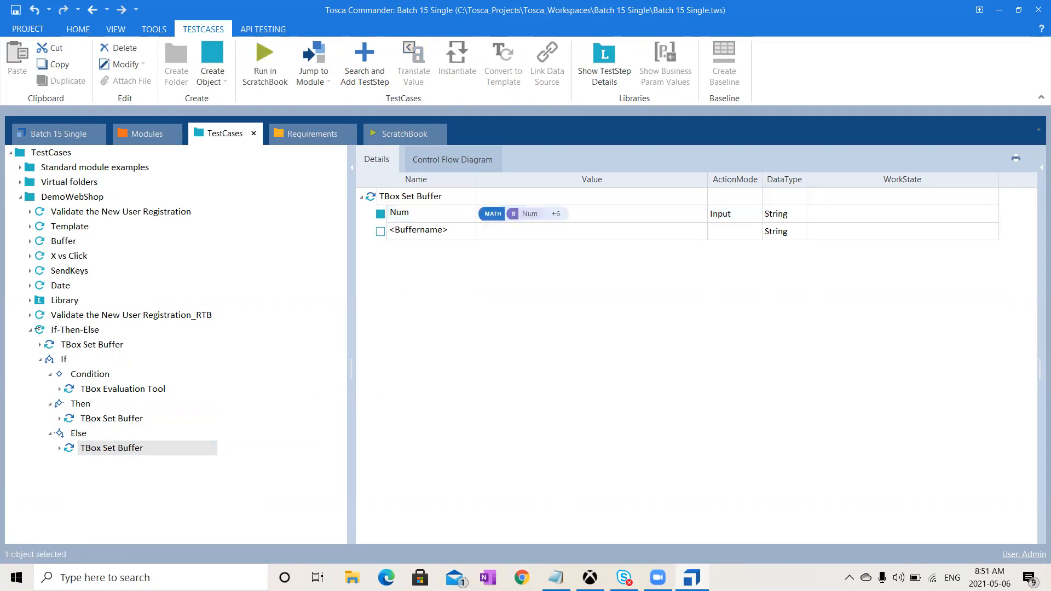
# Step: Review the else requirement in the Notepad note, and return to Tosca Commander
pyautogui.hotkey('alt', 'Tab')
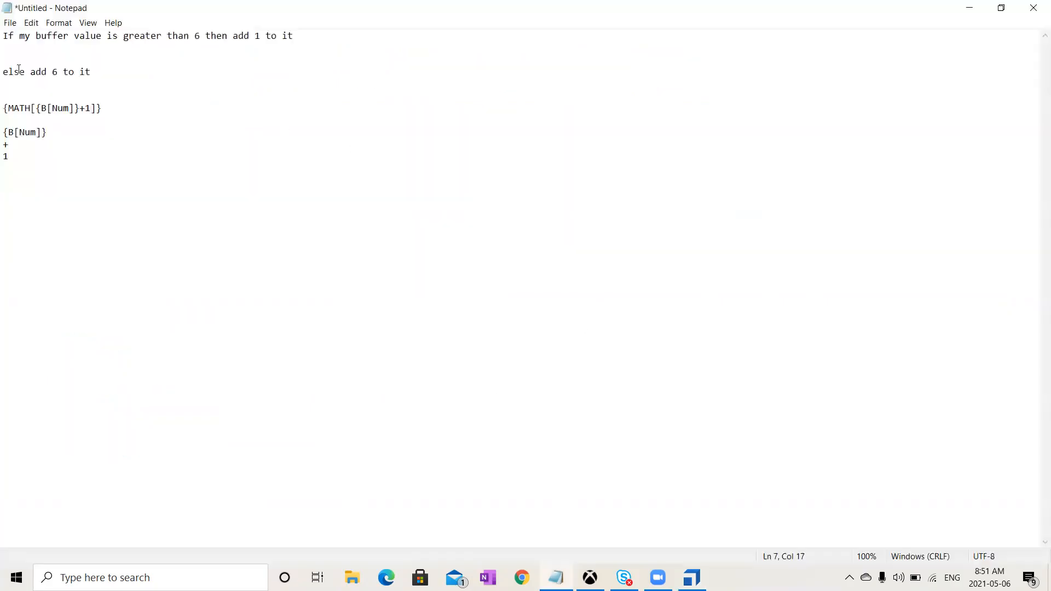
pyautogui.moveTo(91, 71); pyautogui.dragTo(20, 72)
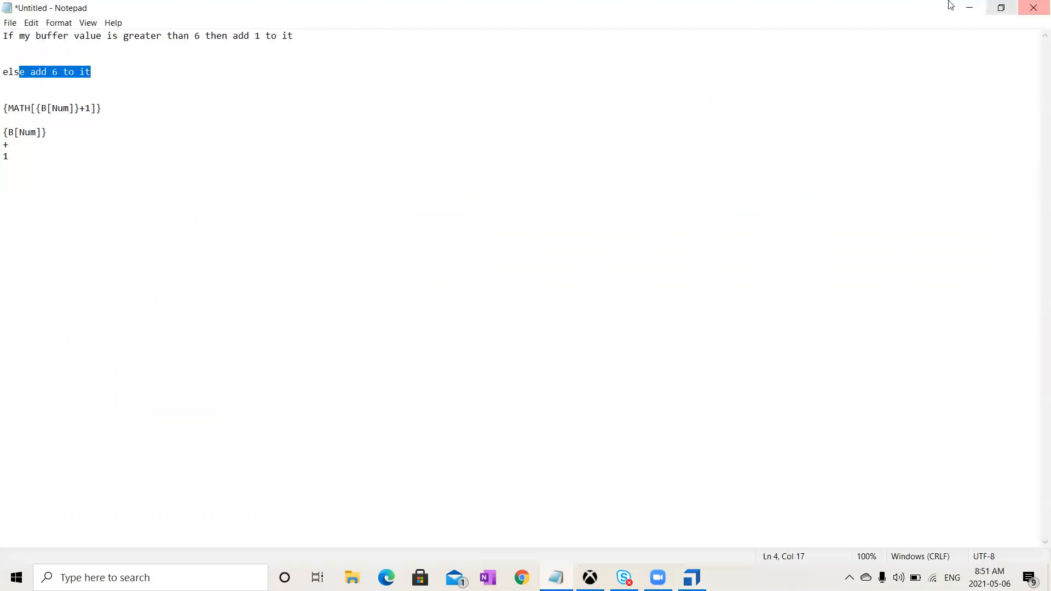
pyautogui.click(970, 7)
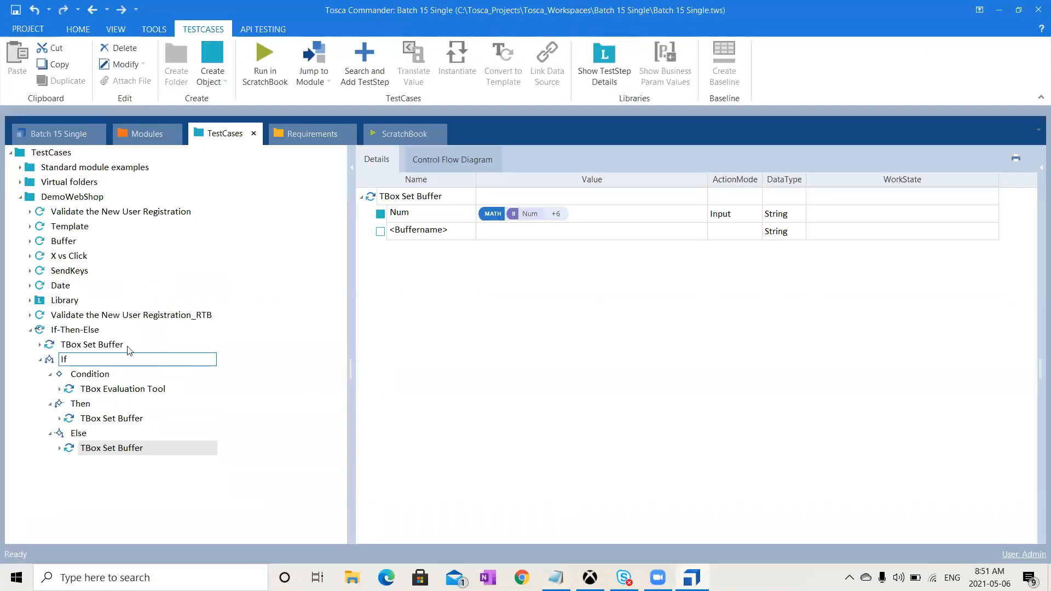
# Step: Run the If-Then-Else test case with its Else branch in ScratchBook and expand all result entries
pyautogui.click(91, 344)
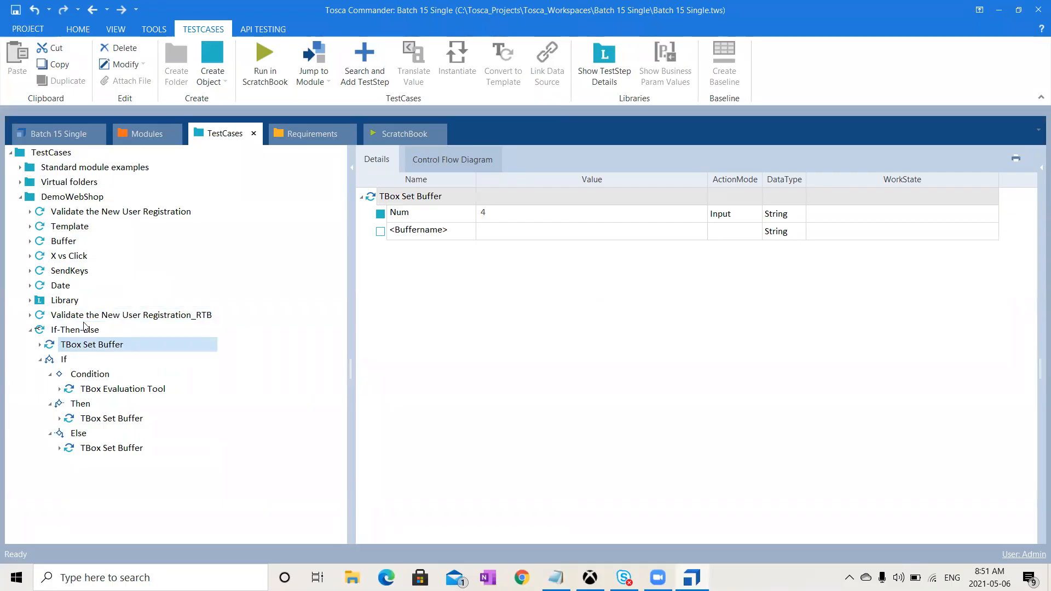
pyautogui.click(85, 328)
pyautogui.click(268, 58)
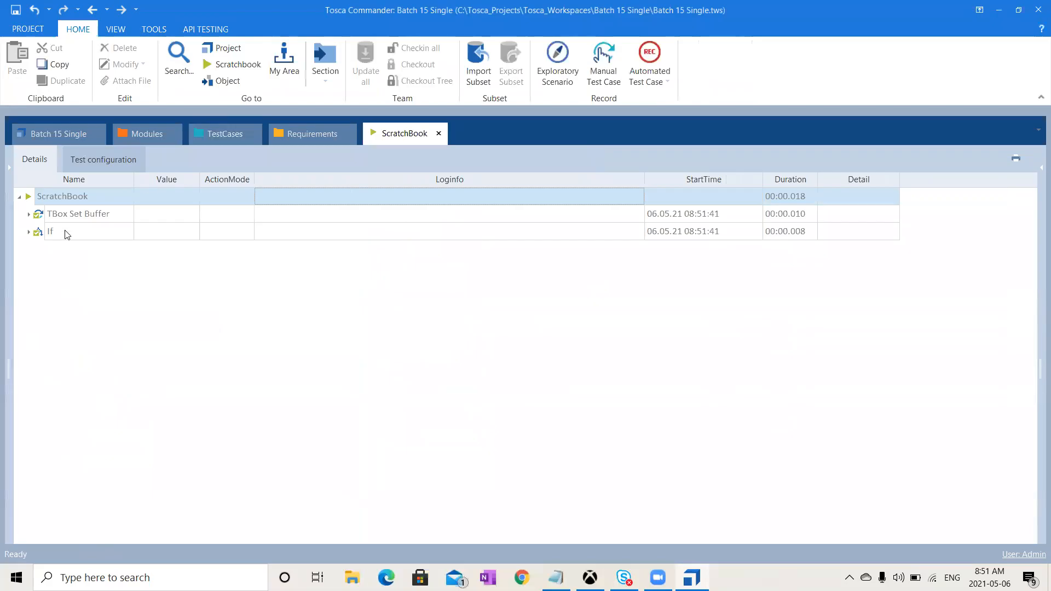
pyautogui.rightClick(56, 198)
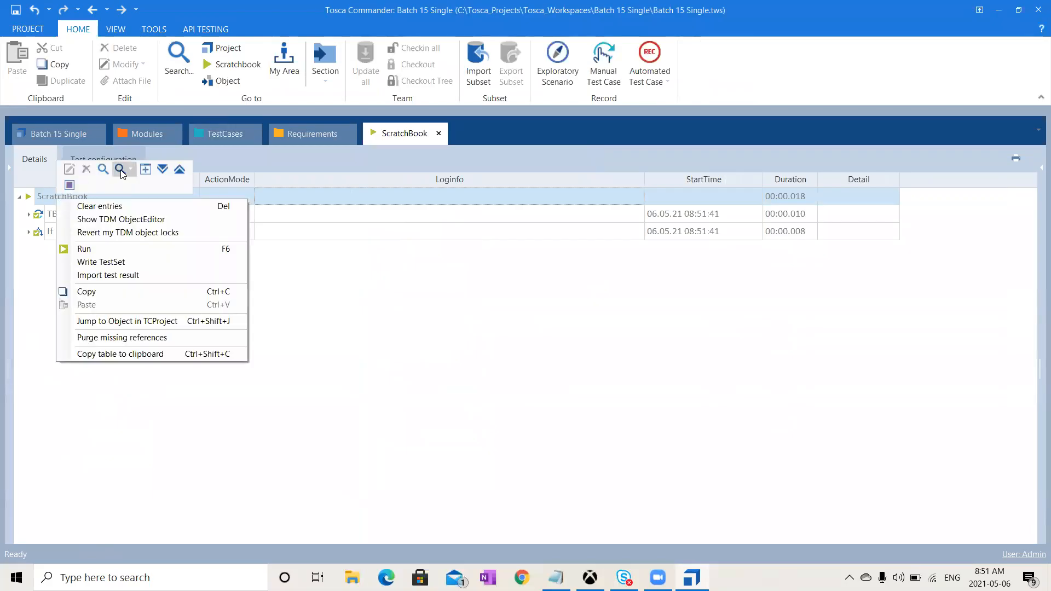
pyautogui.click(162, 170)
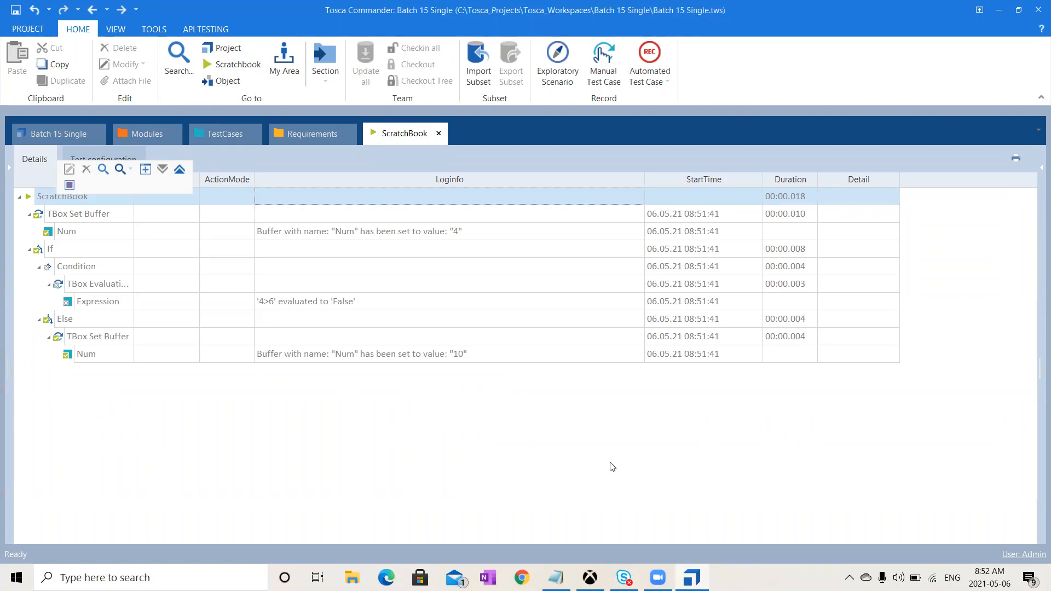
# Step: Open the Buffer Viewer and check the value stored for the Num buffer
pyautogui.hotkey('alt', 'Tab')
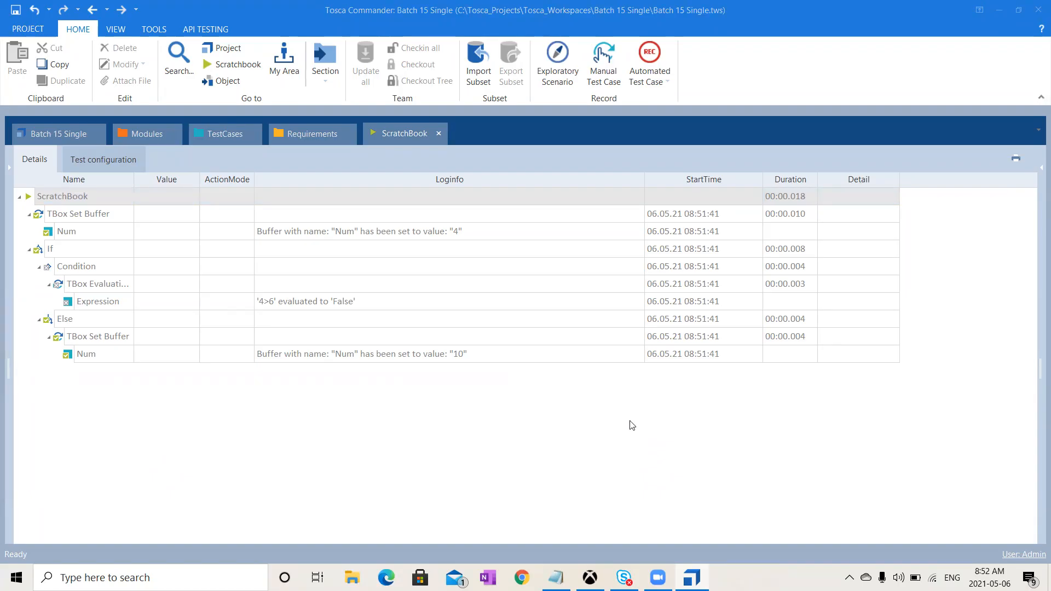
pyautogui.click(155, 28)
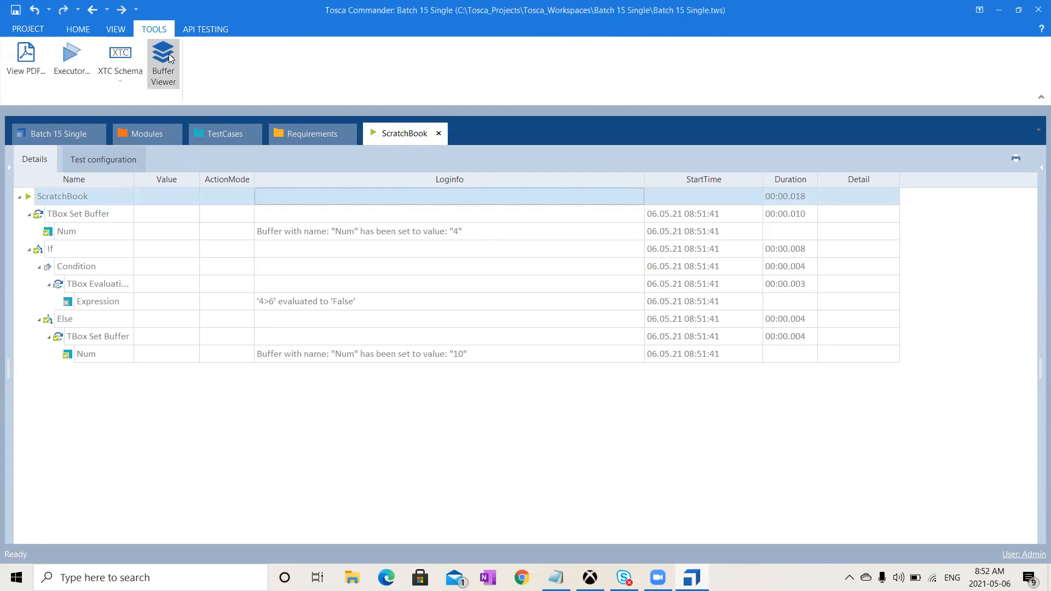
pyautogui.click(163, 65)
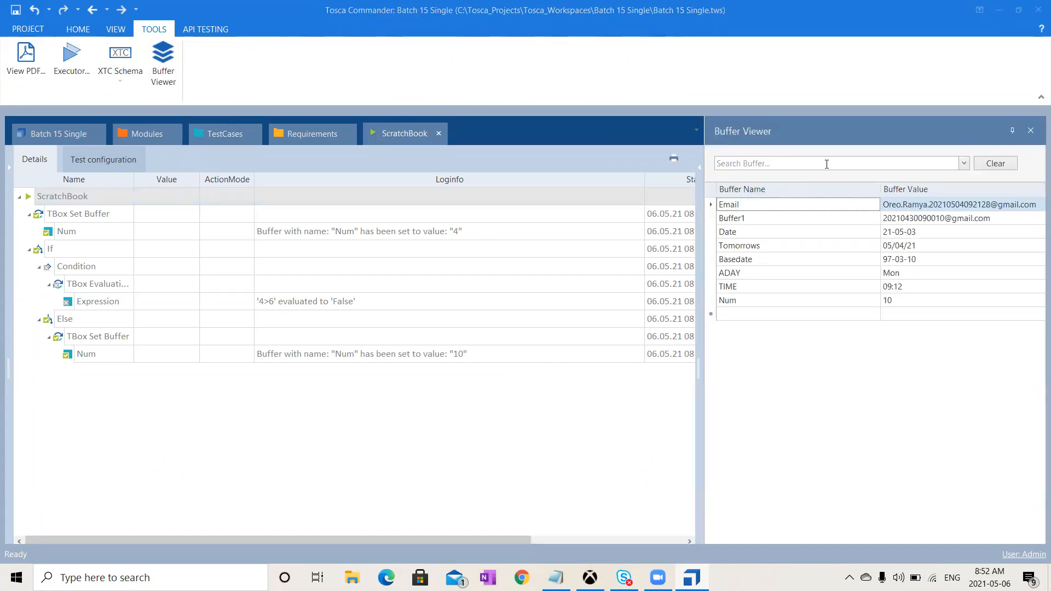
pyautogui.click(893, 304)
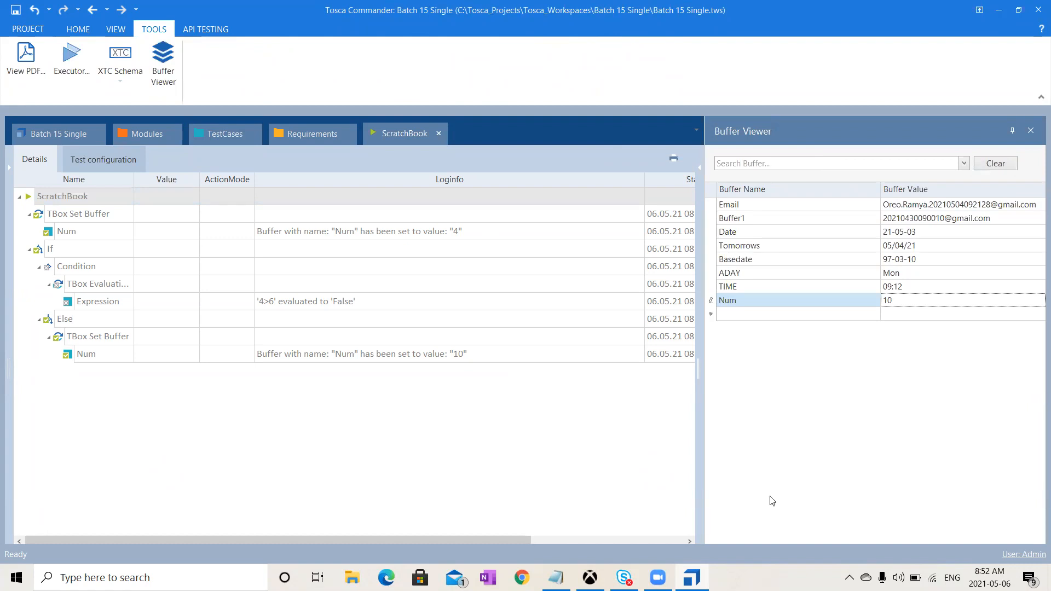
# Step: Translate the Num value of the If-Then-Else test case's first TBox Set Buffer step, and close the result
pyautogui.click(225, 135)
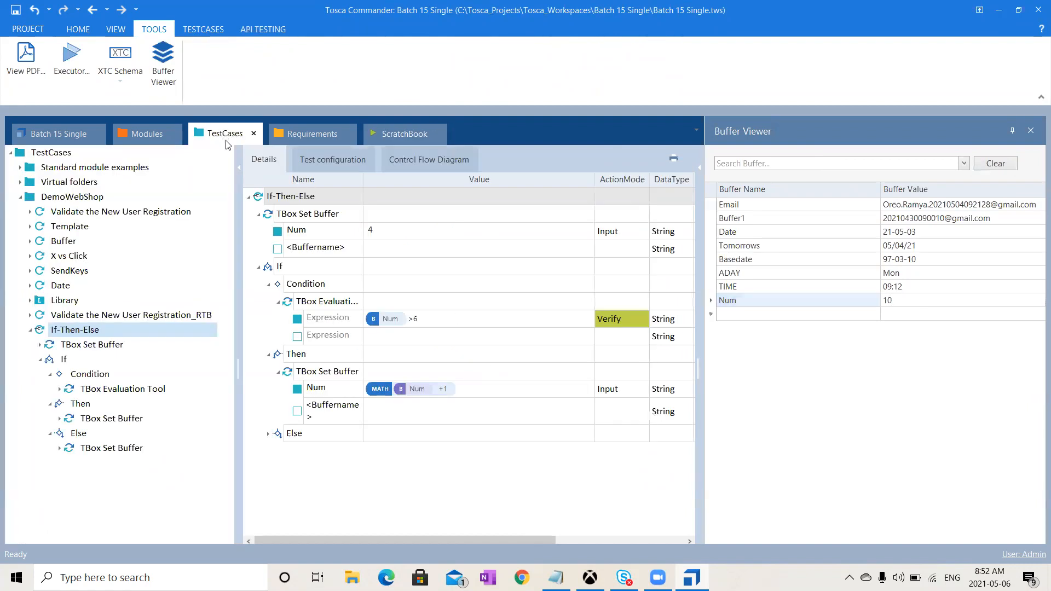
pyautogui.rightClick(338, 236)
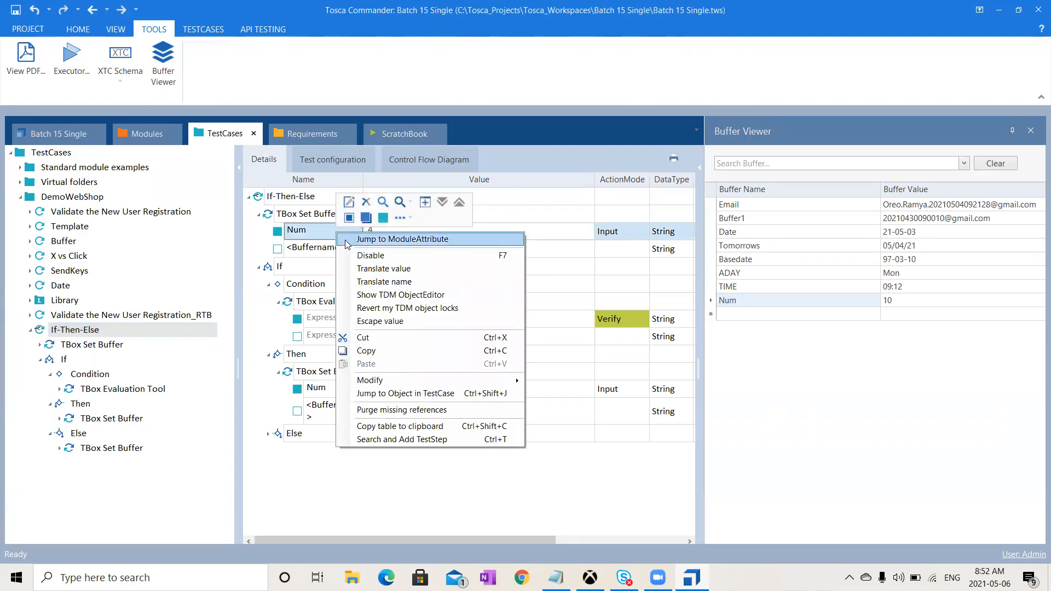
pyautogui.click(394, 270)
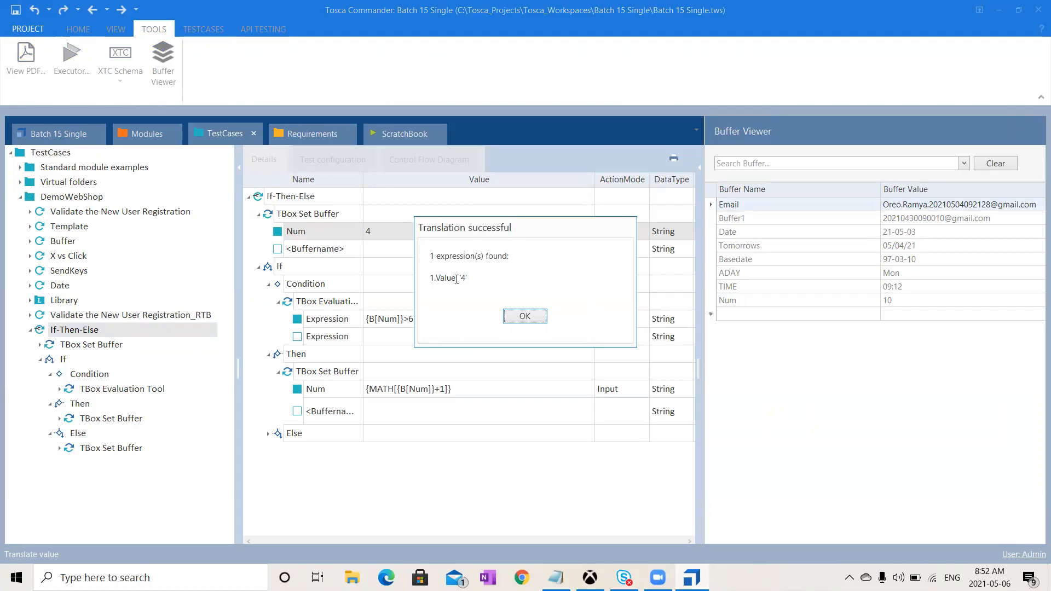
pyautogui.click(528, 316)
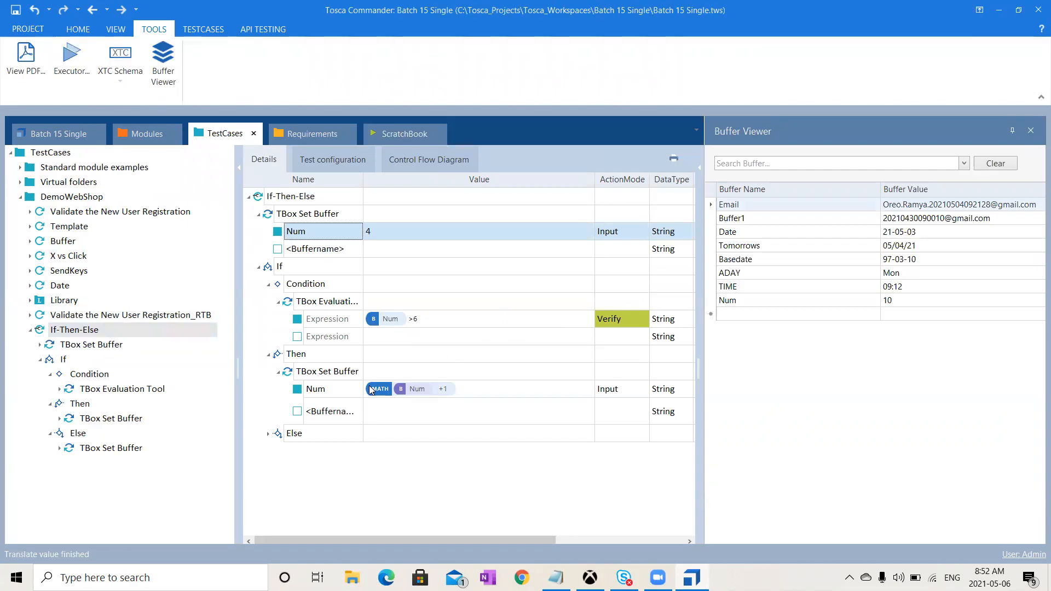
# Step: Translate the Num expression in the Then branch's TBox Set Buffer step, and close the result
pyautogui.rightClick(352, 391)
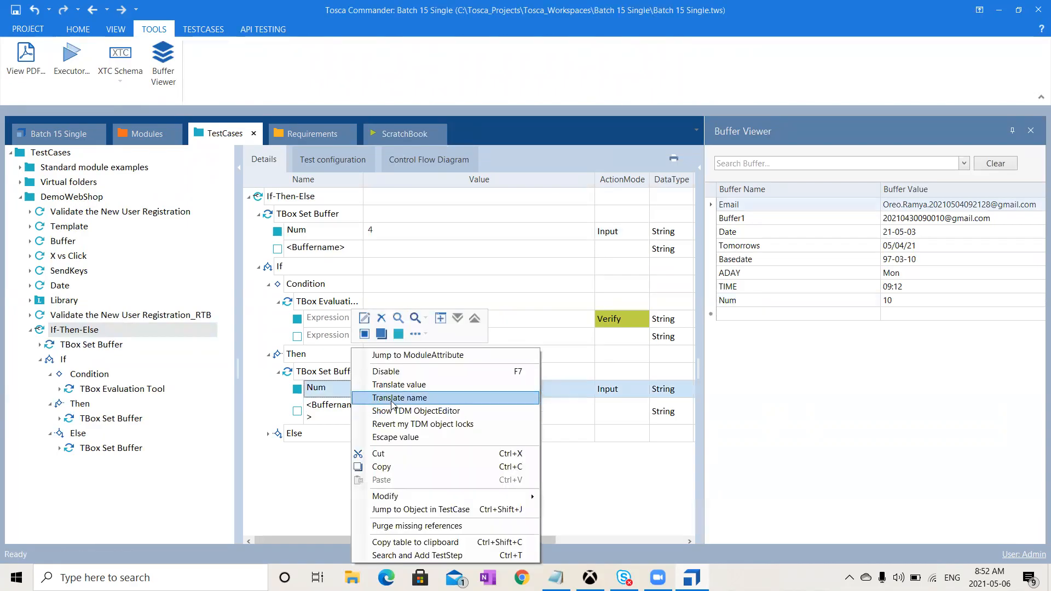
pyautogui.click(426, 385)
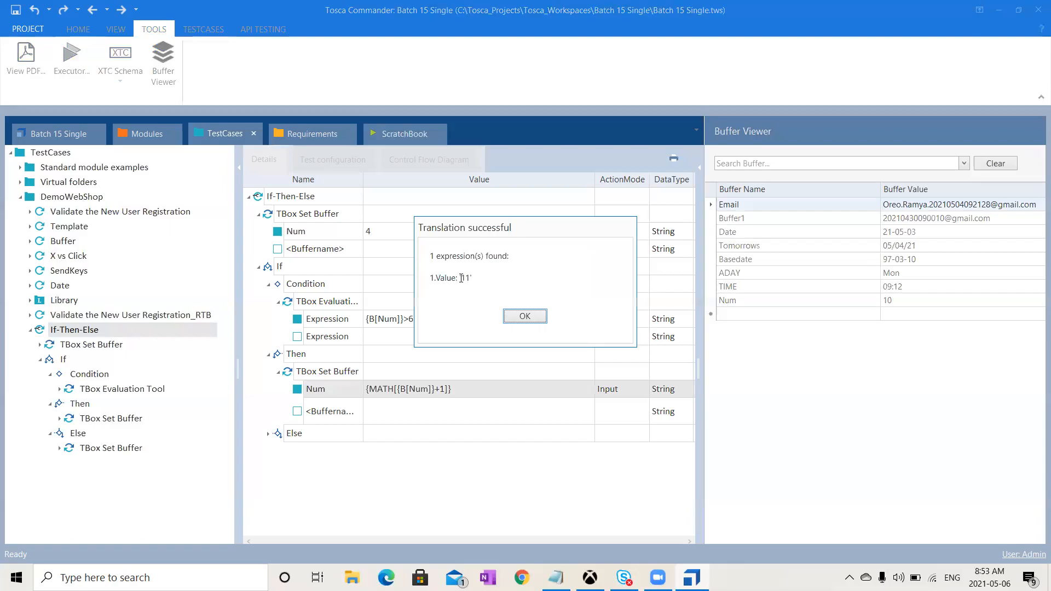
pyautogui.click(524, 317)
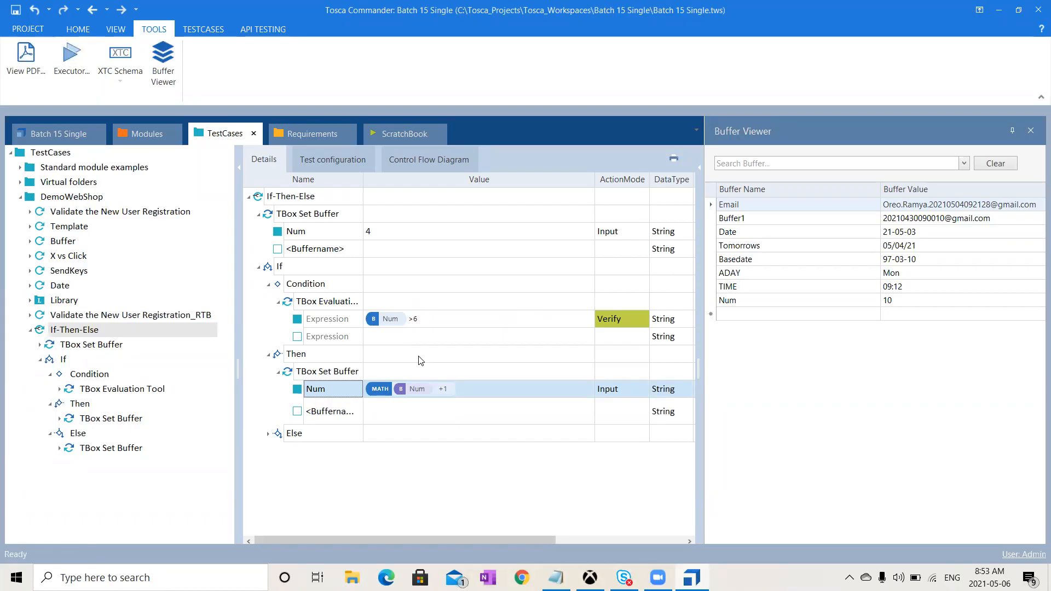
# Step: Expand the Else branch in the test case details and translate its Num expression, closing the result
pyautogui.click(268, 435)
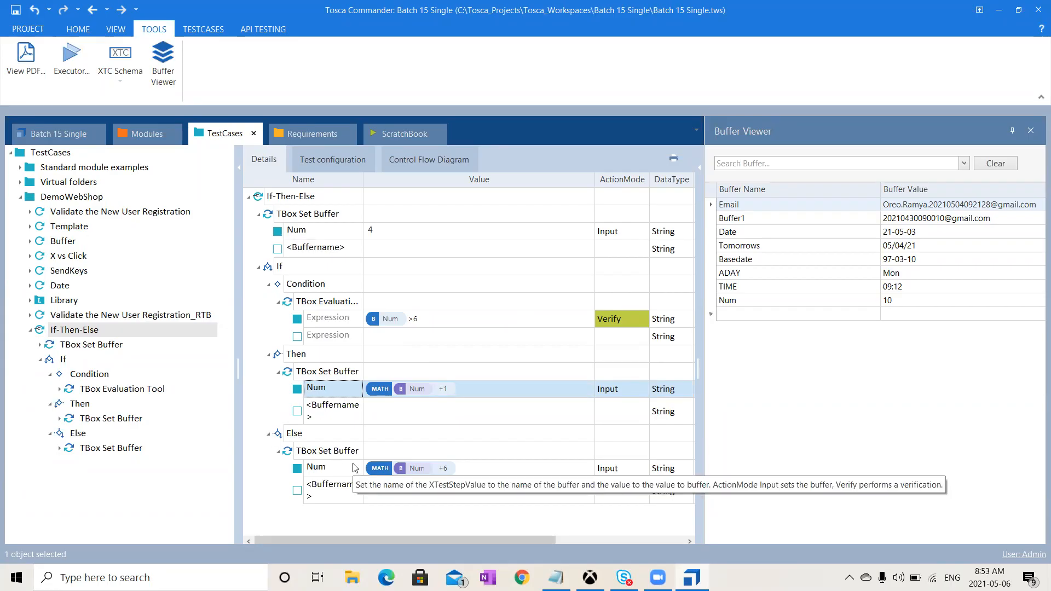
pyautogui.rightClick(461, 472)
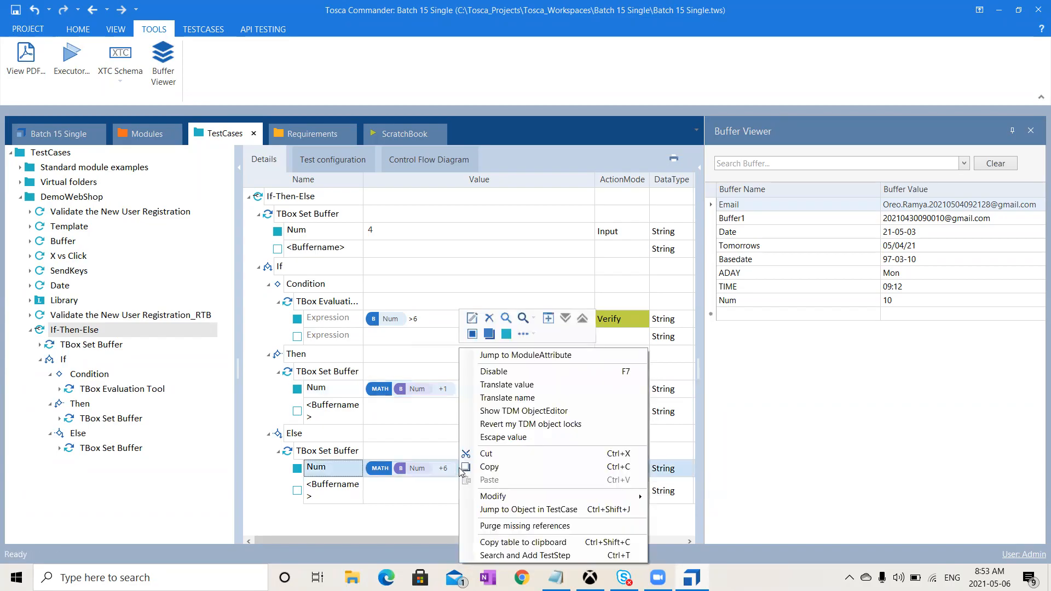
pyautogui.click(548, 390)
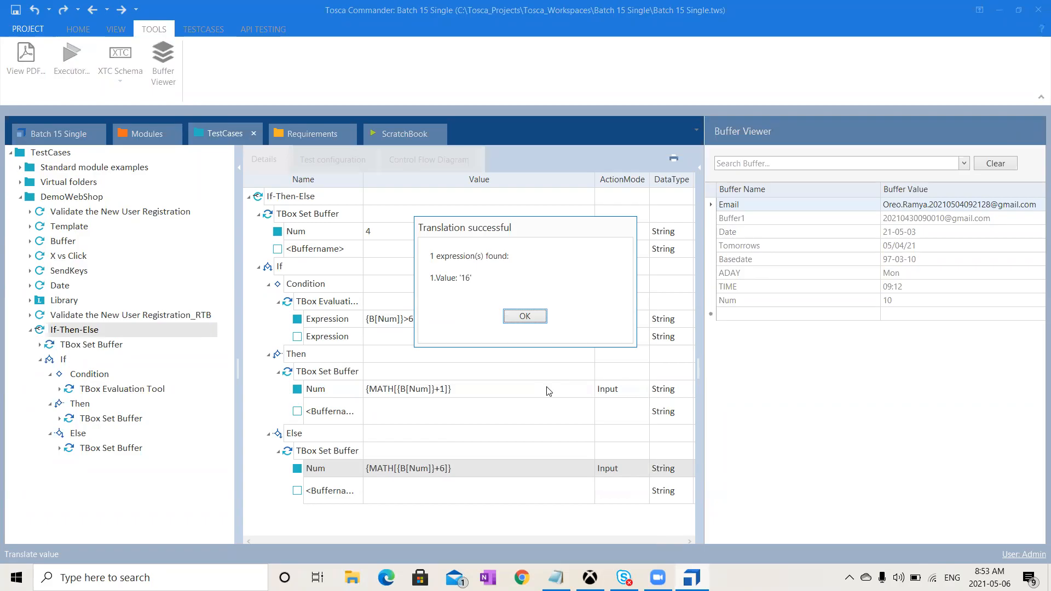
pyautogui.click(523, 317)
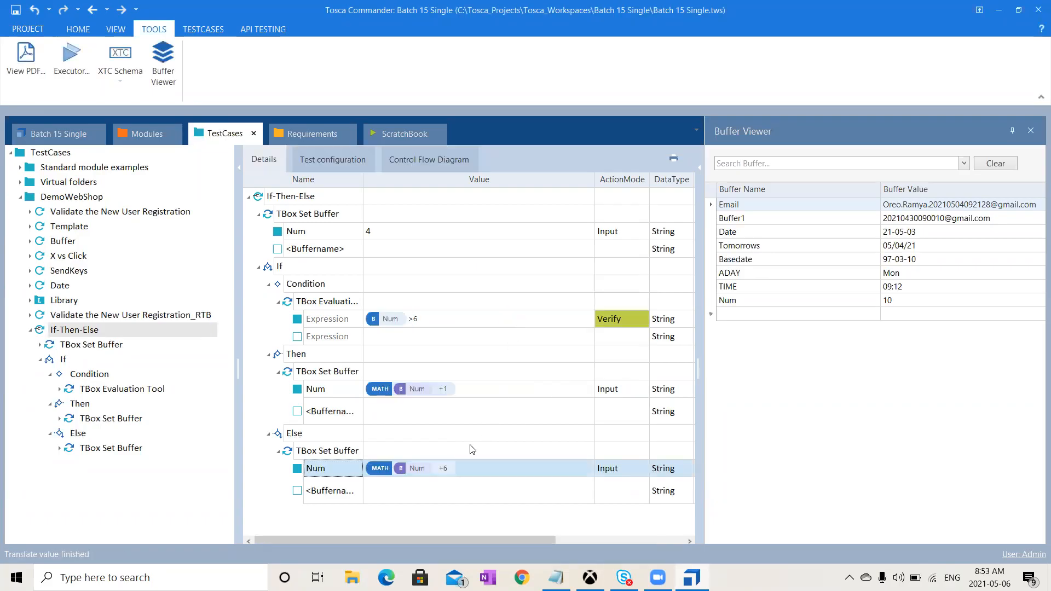
# Step: Save the workspace with the If-Then-Else test case
pyautogui.rightClick(424, 470)
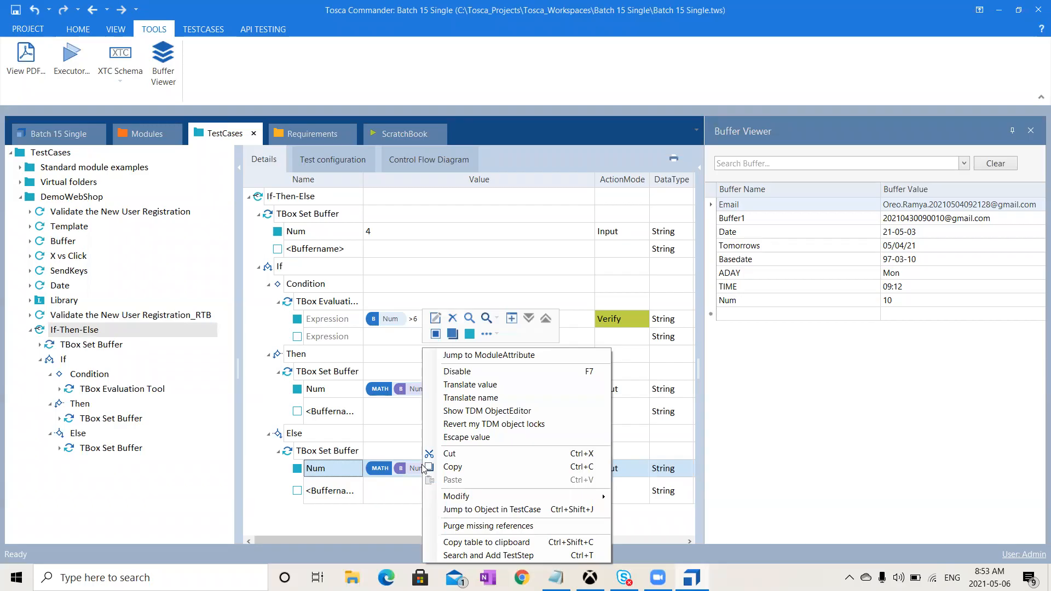
pyautogui.click(376, 481)
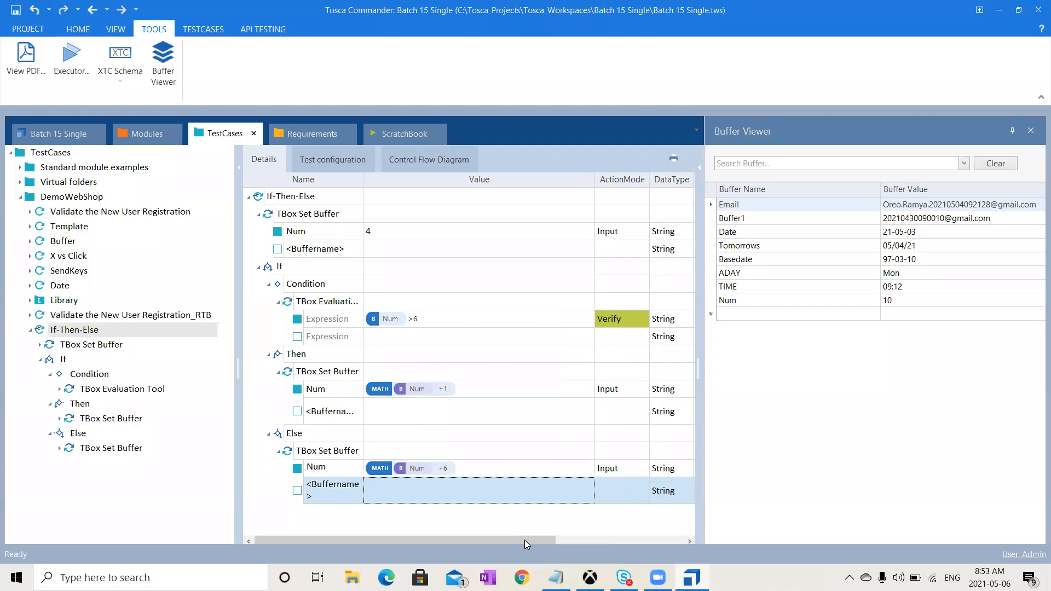
pyautogui.hotkey('ctrl', 's')
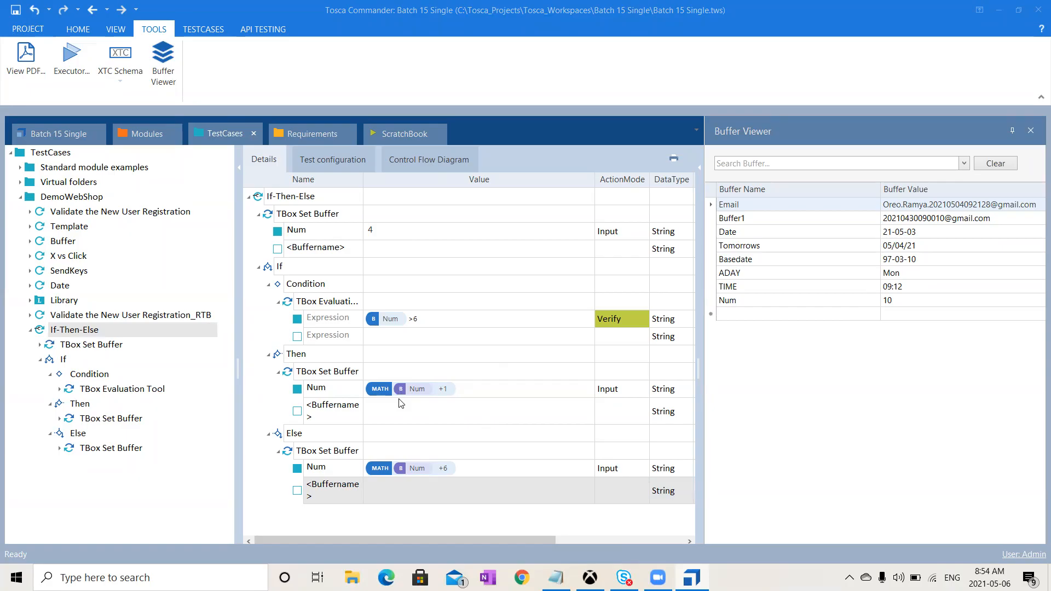
# Step: Translate the Num expression in the Then branch's TBox Set Buffer step once more, and close the result
pyautogui.rightClick(428, 395)
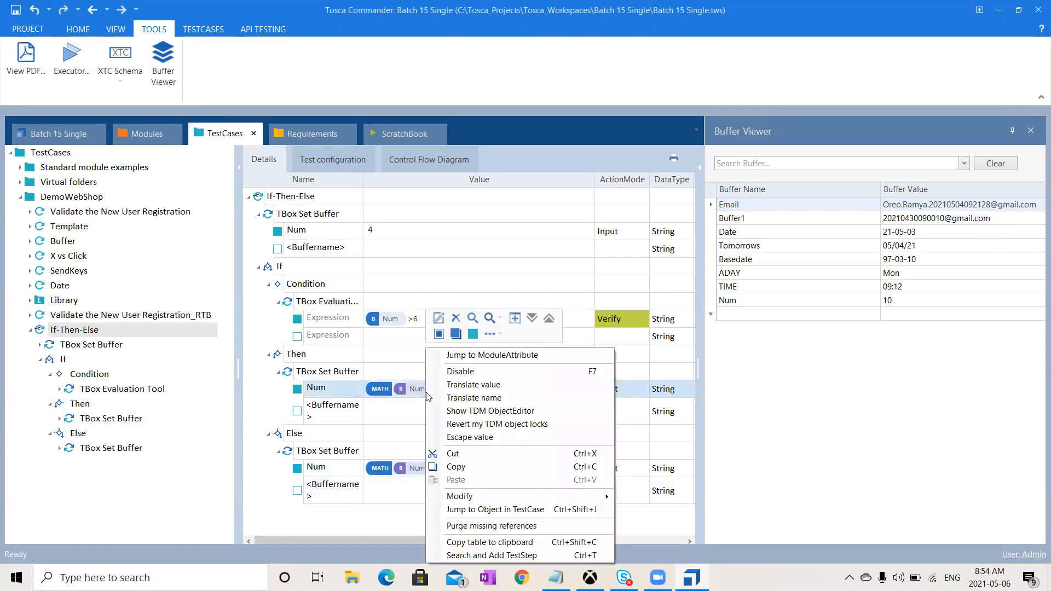
pyautogui.click(462, 388)
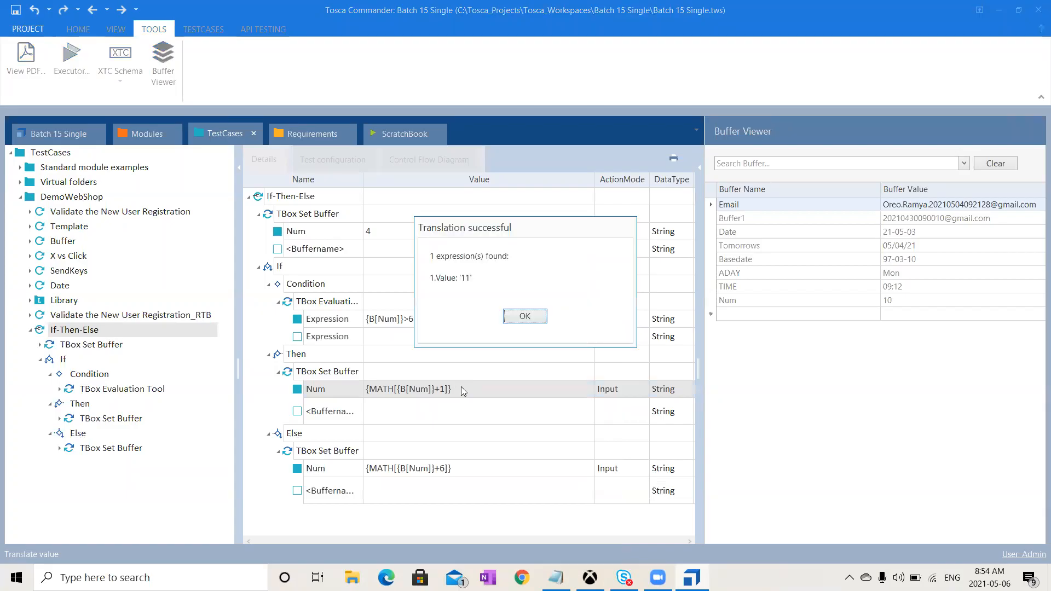
pyautogui.click(529, 319)
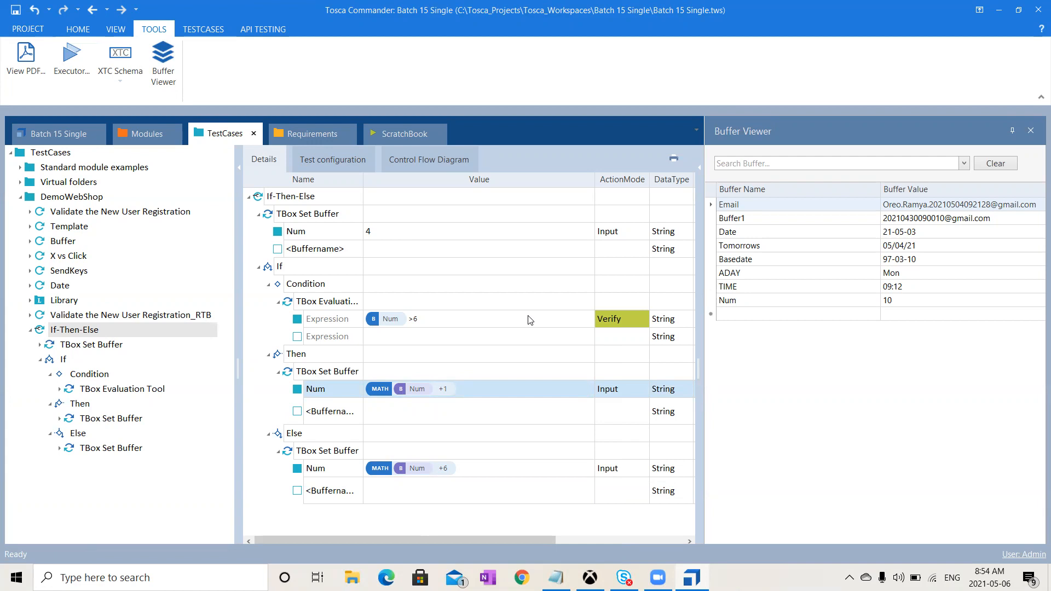
# Step: Close the Buffer Viewer and return to the If-Then-Else test case details
pyautogui.click(528, 317)
pyautogui.click(527, 315)
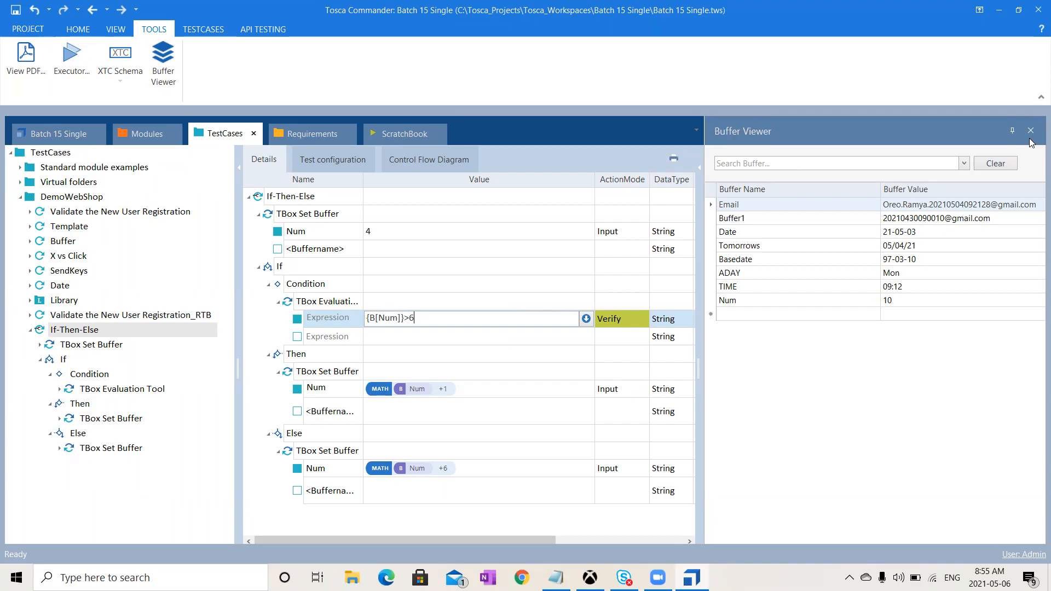
pyautogui.click(1031, 131)
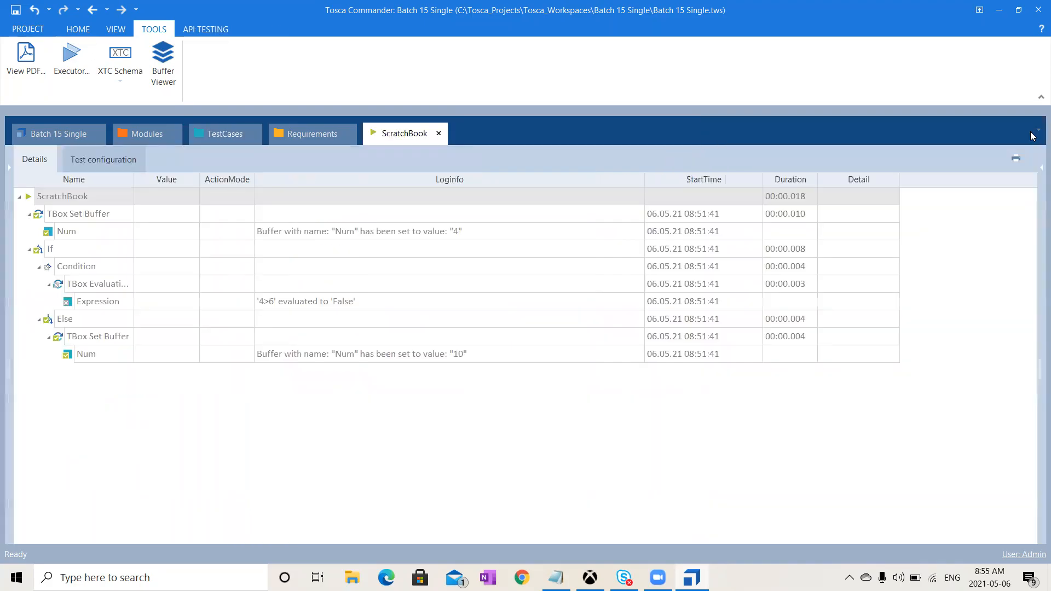
pyautogui.click(223, 137)
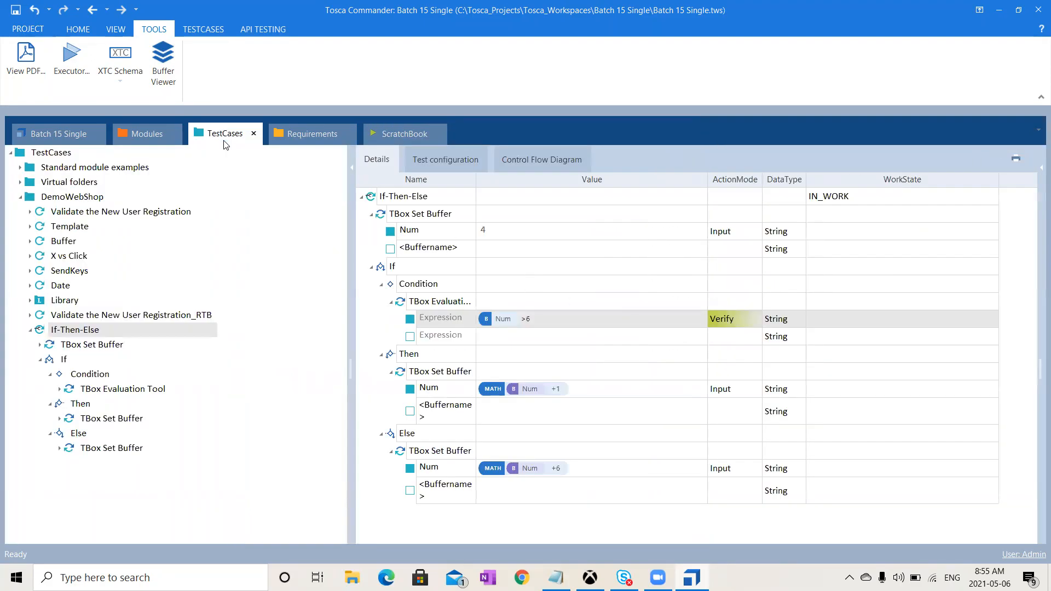
# Step: Create a new test case named Compare Two Dates in the DemoWebShop folder
pyautogui.click(446, 305)
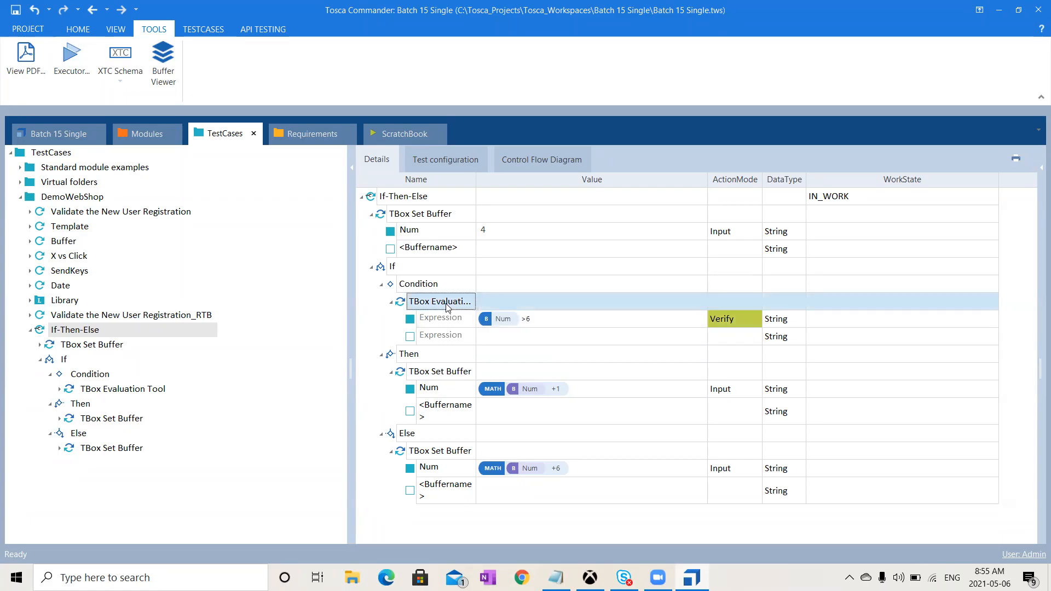
pyautogui.hotkey('ctrl', 'c')
pyautogui.click(76, 200)
pyautogui.rightClick(76, 200)
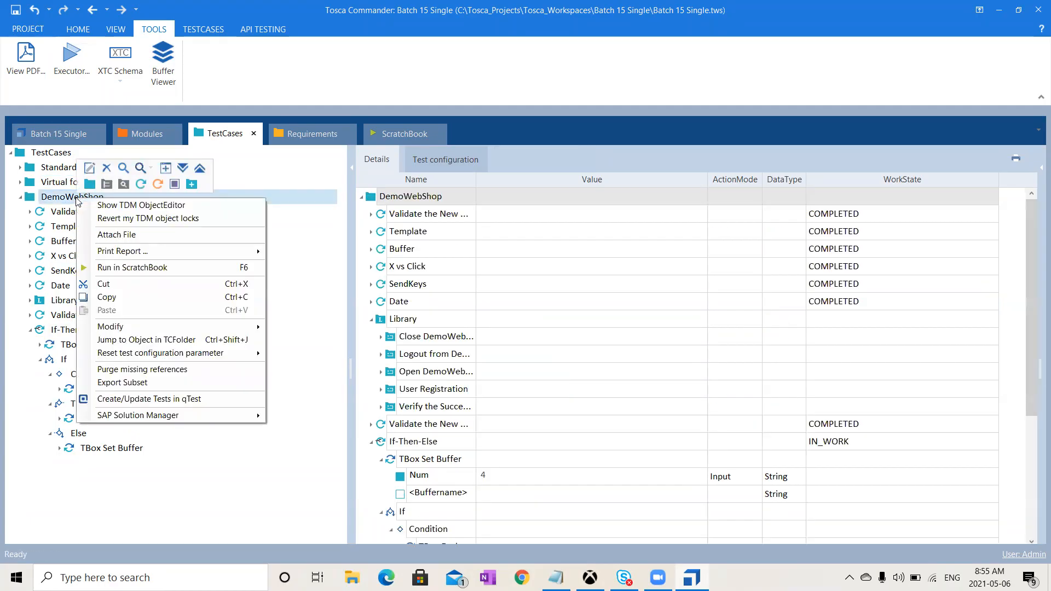
pyautogui.click(141, 183)
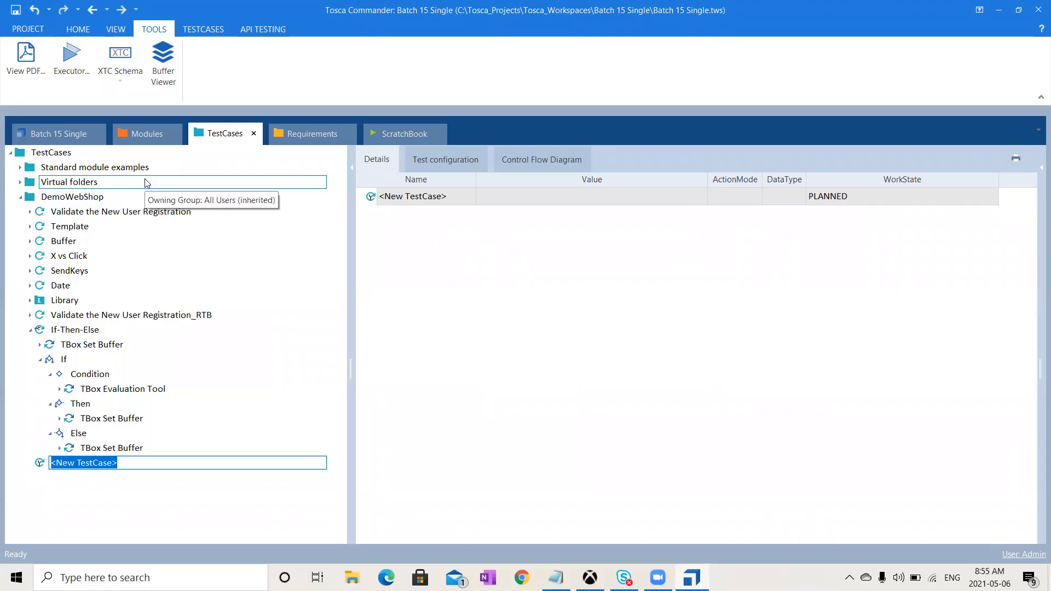
pyautogui.write('Compare Two Dates')
pyautogui.press('Return')
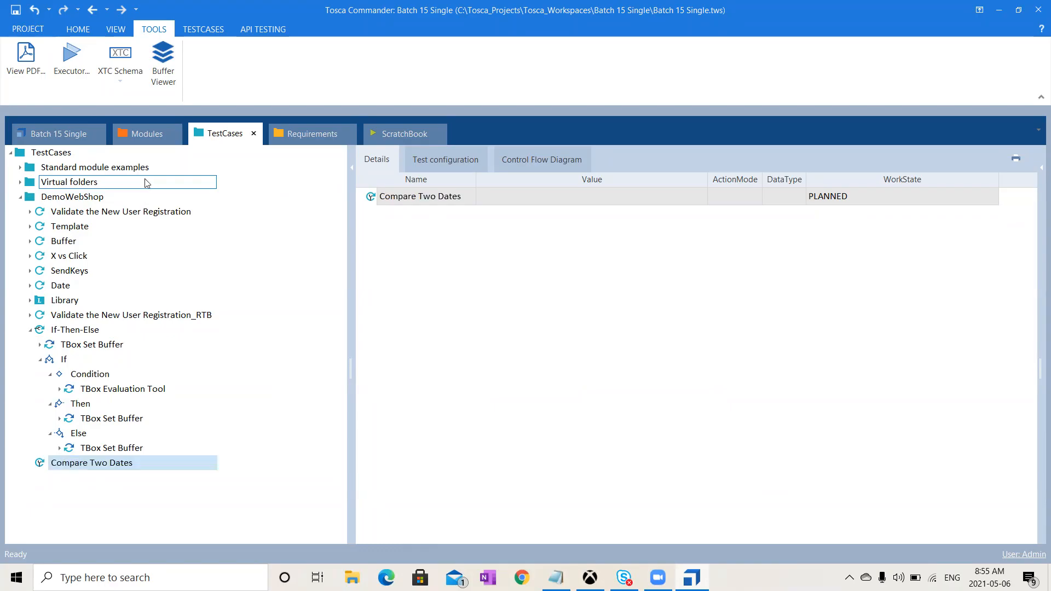
# Step: Set the work state of the Compare Two Dates test case to IN_WORK
pyautogui.click(836, 195)
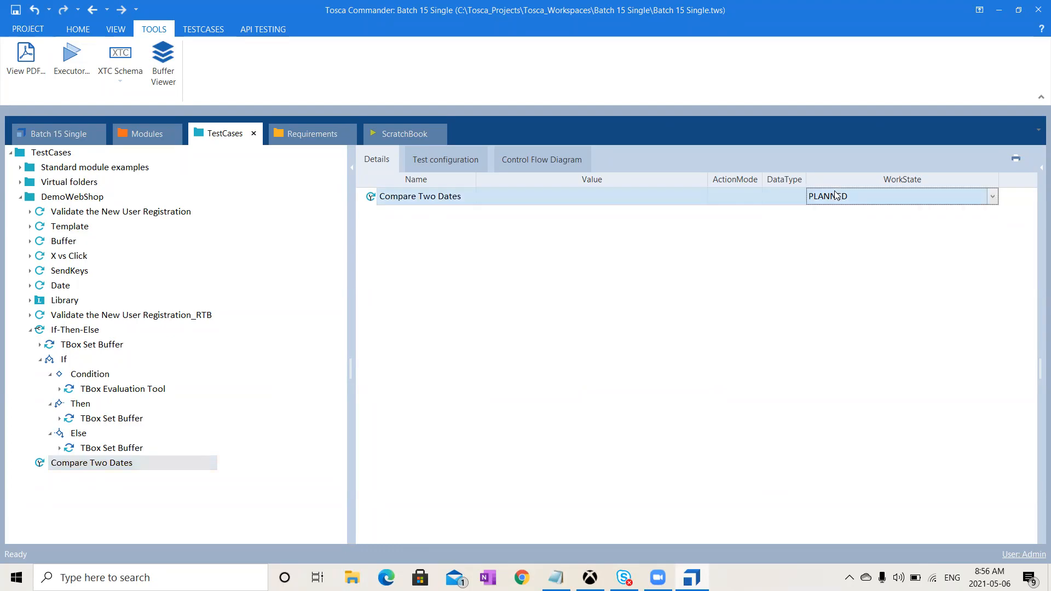
pyautogui.write('i')
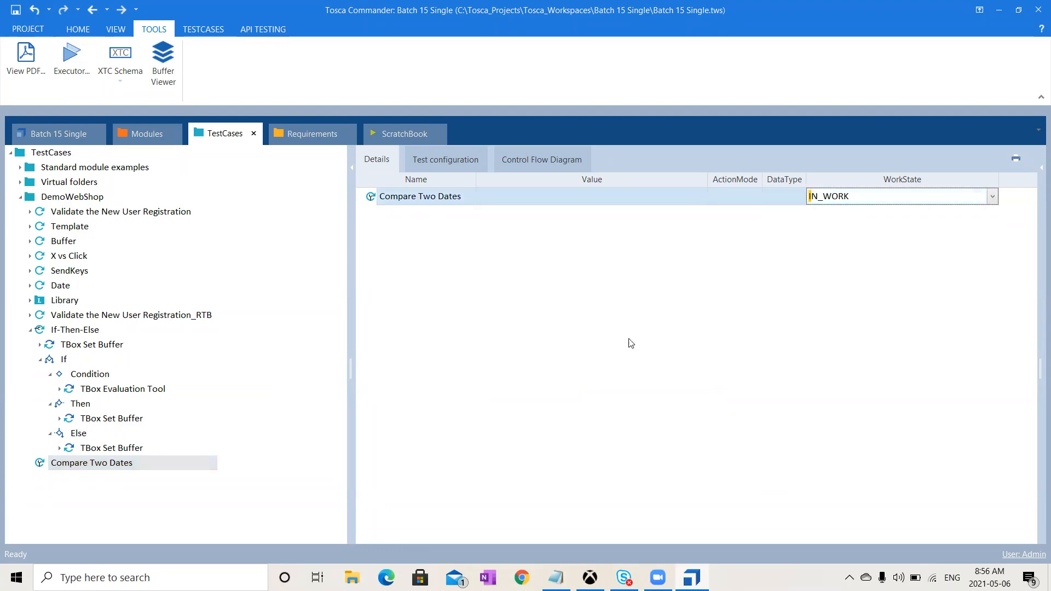
pyautogui.click(629, 343)
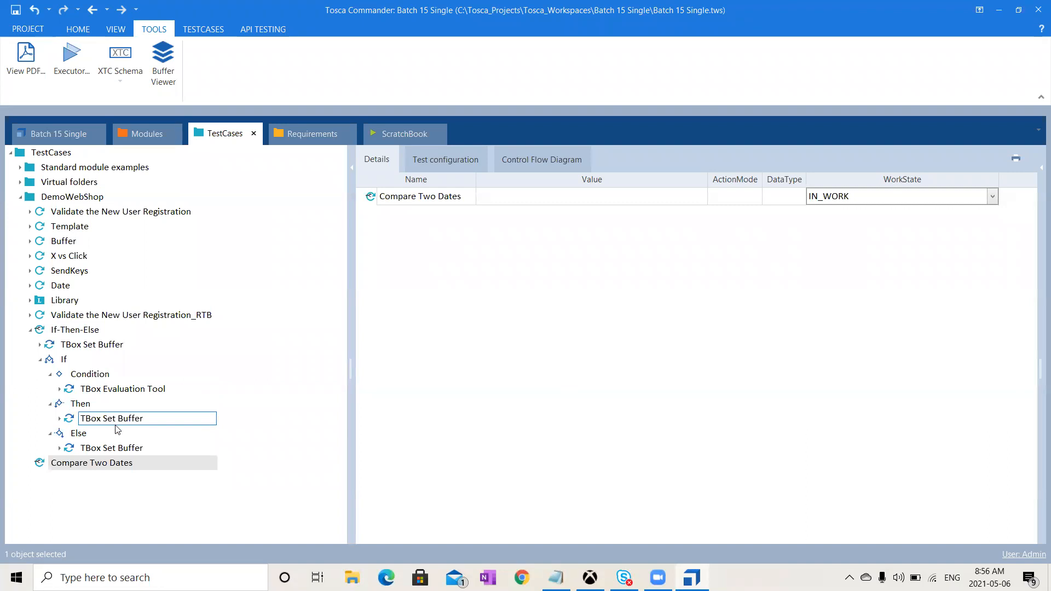
# Step: Copy the Then branch's TBox Set Buffer step into the Compare Two Dates test case and open the copy's details
pyautogui.click(116, 426)
pyautogui.hotkey('ctrl', 'c')
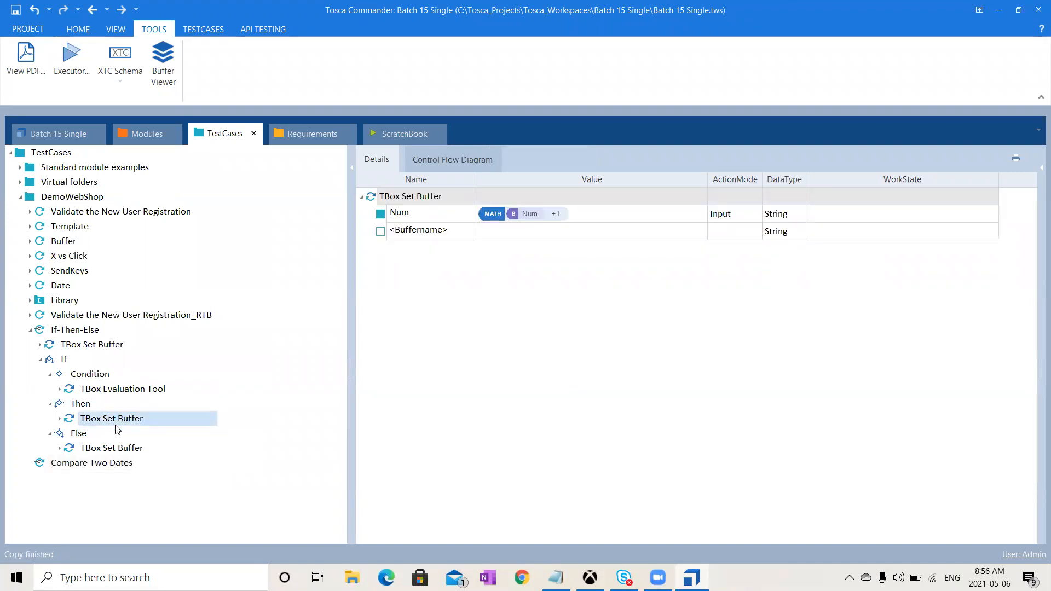
pyautogui.click(113, 464)
pyautogui.hotkey('ctrl', 'v')
pyautogui.click(30, 464)
pyautogui.click(94, 482)
# Step: Rename the copied step's Num buffer to Date 1 and add a second buffer named Date 2
pyautogui.click(438, 216)
pyautogui.click(437, 217)
pyautogui.write('Date 1')
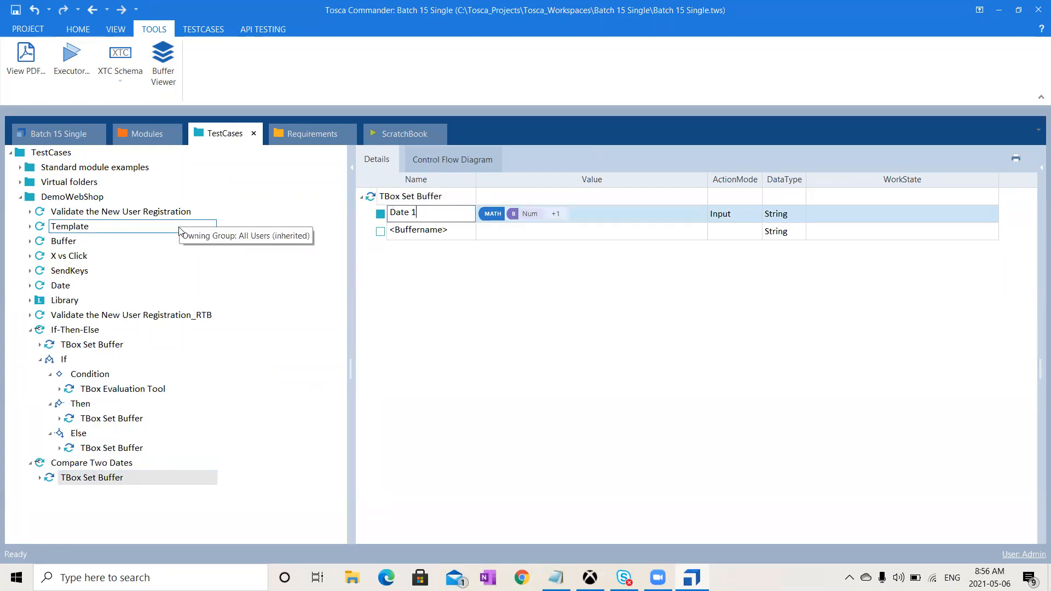
pyautogui.press('Return')
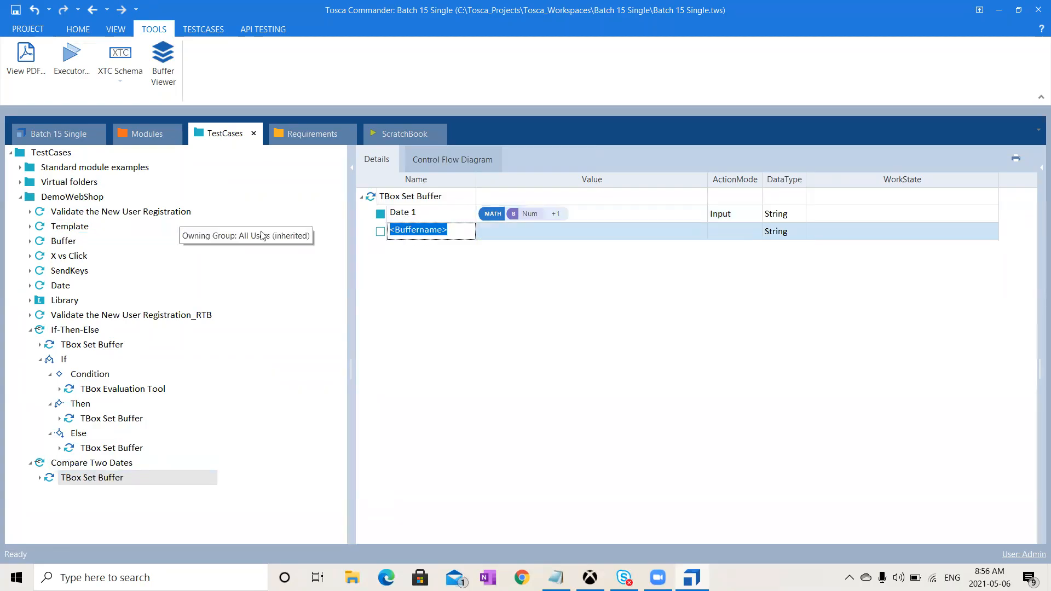
pyautogui.write('Date 2')
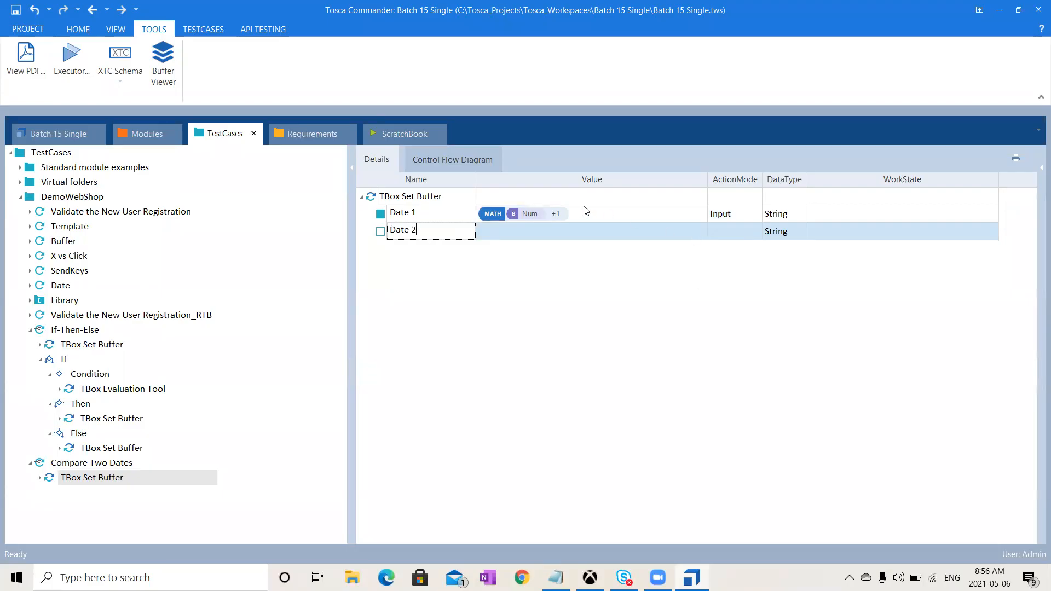
pyautogui.press('Return')
# Step: Replace the value of the Date 1 buffer with {DATE}
pyautogui.doubleClick(585, 210)
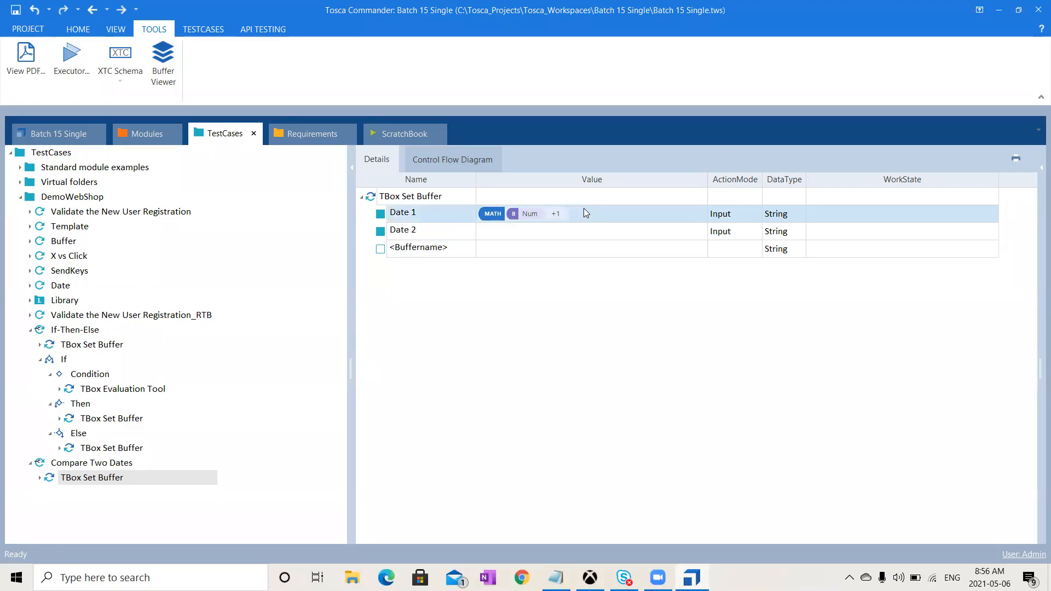
pyautogui.moveTo(586, 211); pyautogui.dragTo(155, 254)
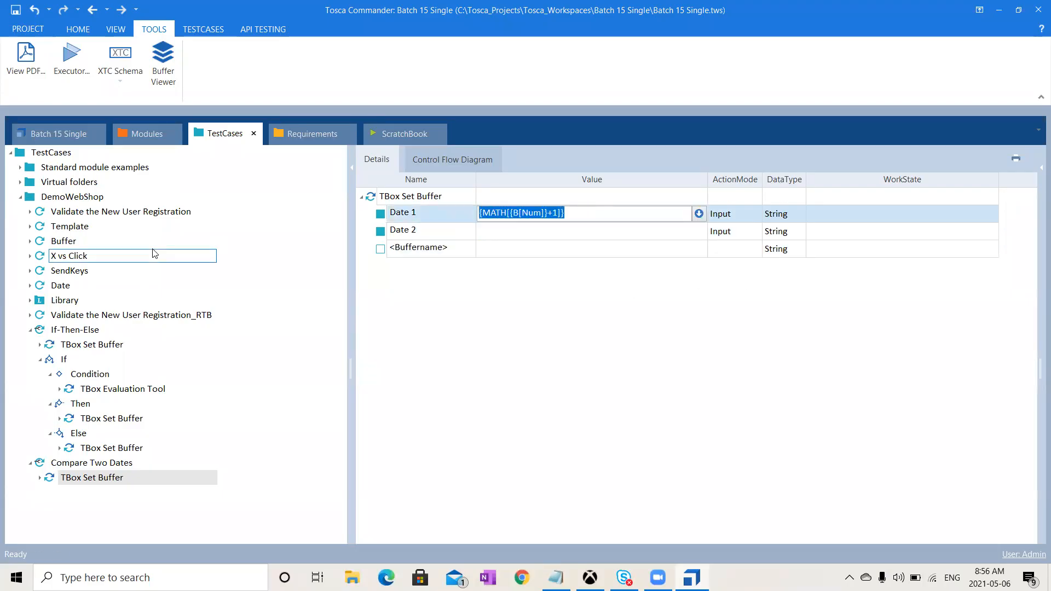
pyautogui.write('{DATE')
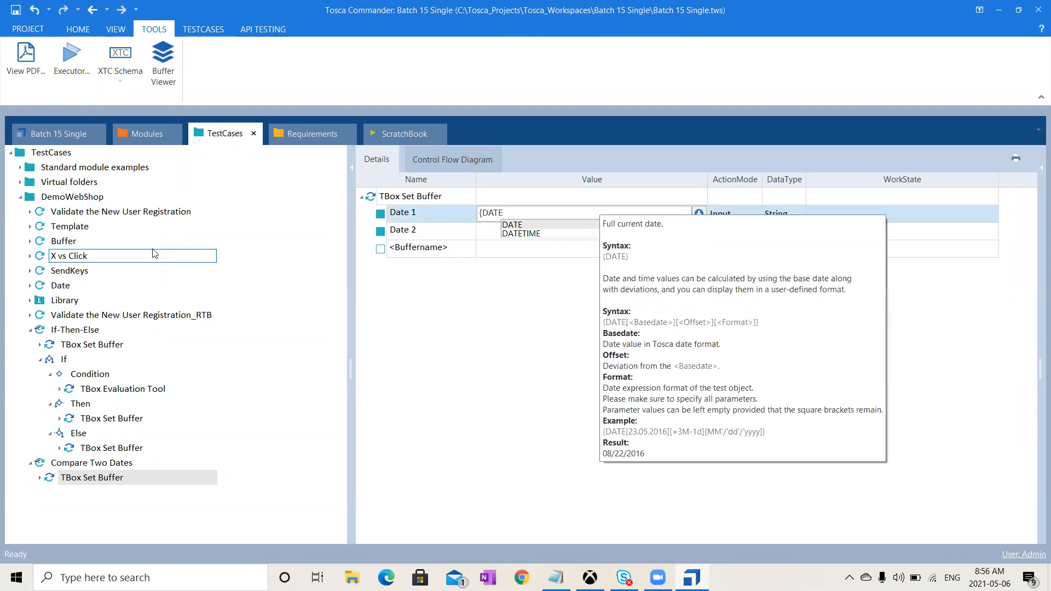
pyautogui.write('}')
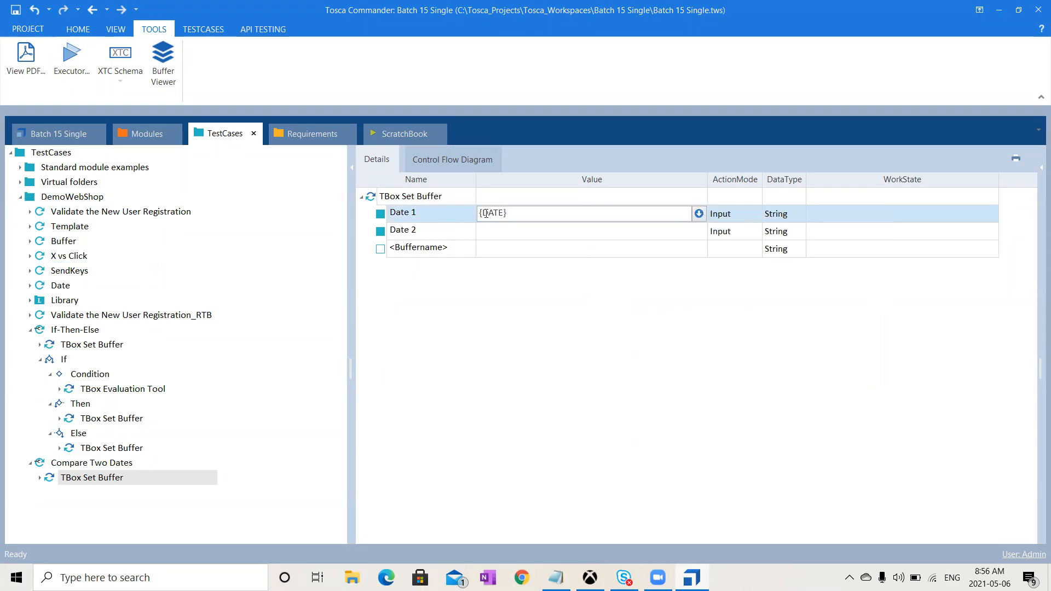
# Step: Set the value of the Date 2 buffer to one month ahead with {DATE[][+1M][]}
pyautogui.click(501, 241)
pyautogui.click(500, 237)
pyautogui.click(499, 235)
pyautogui.write('{D')
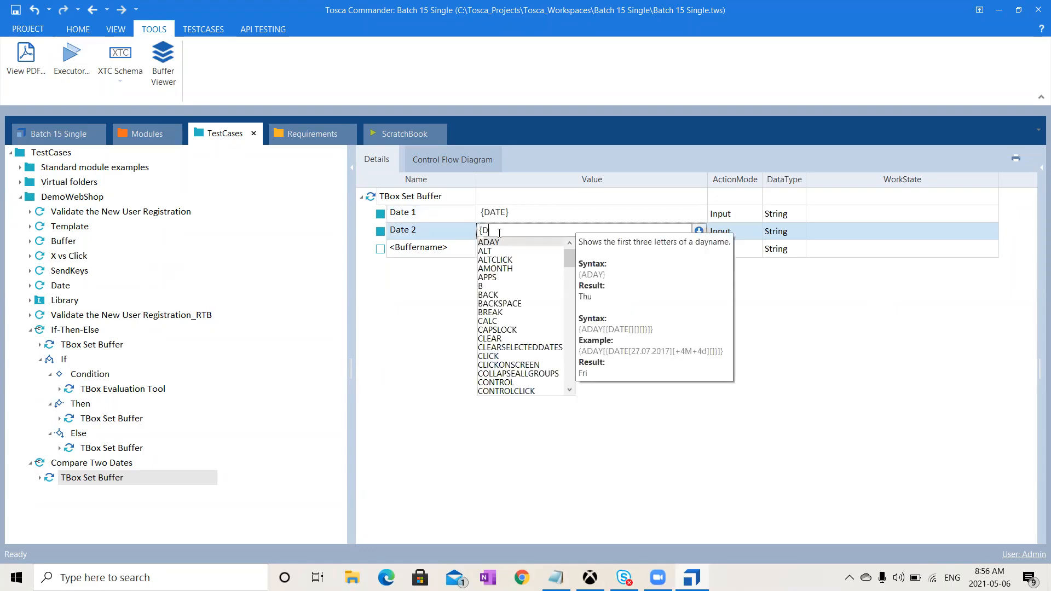
pyautogui.write('ATE[]')
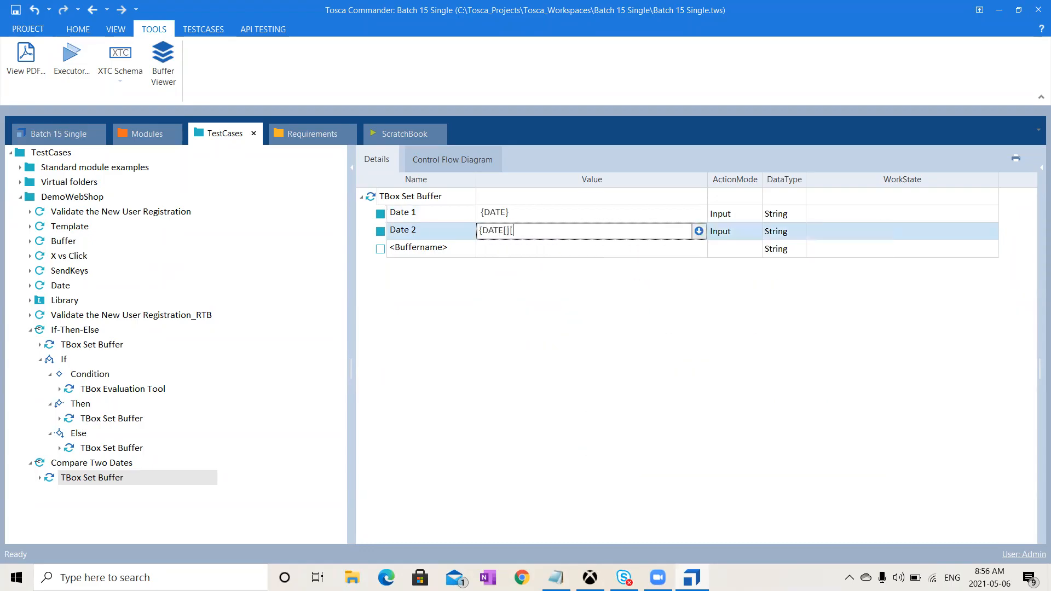
pyautogui.write('[+1M][]}')
pyautogui.click(492, 302)
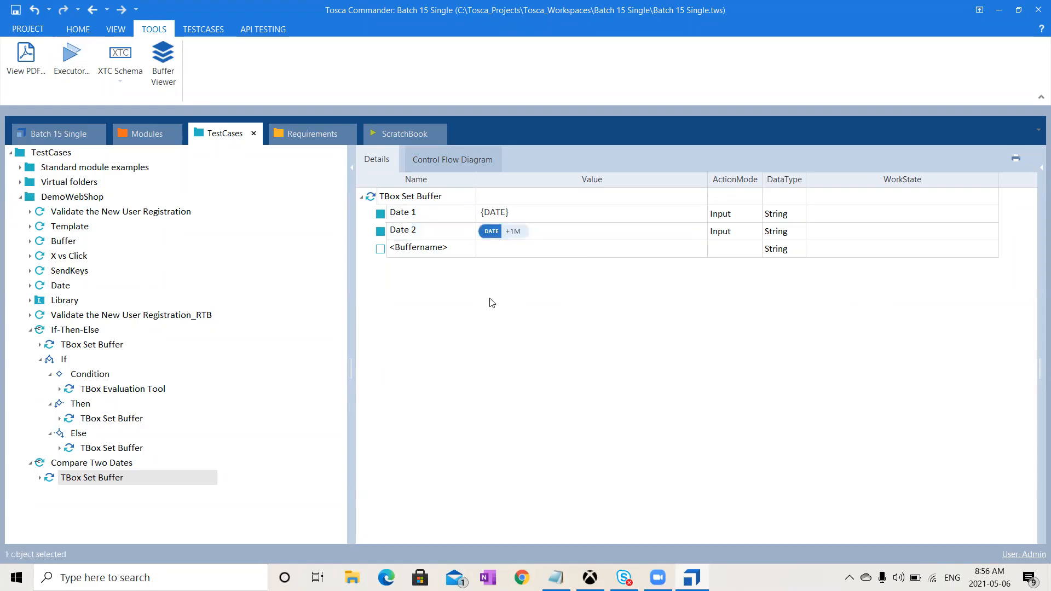
# Step: Run the TBox Set Buffer step in ScratchBook and expand its log to check both date buffers
pyautogui.click(401, 200)
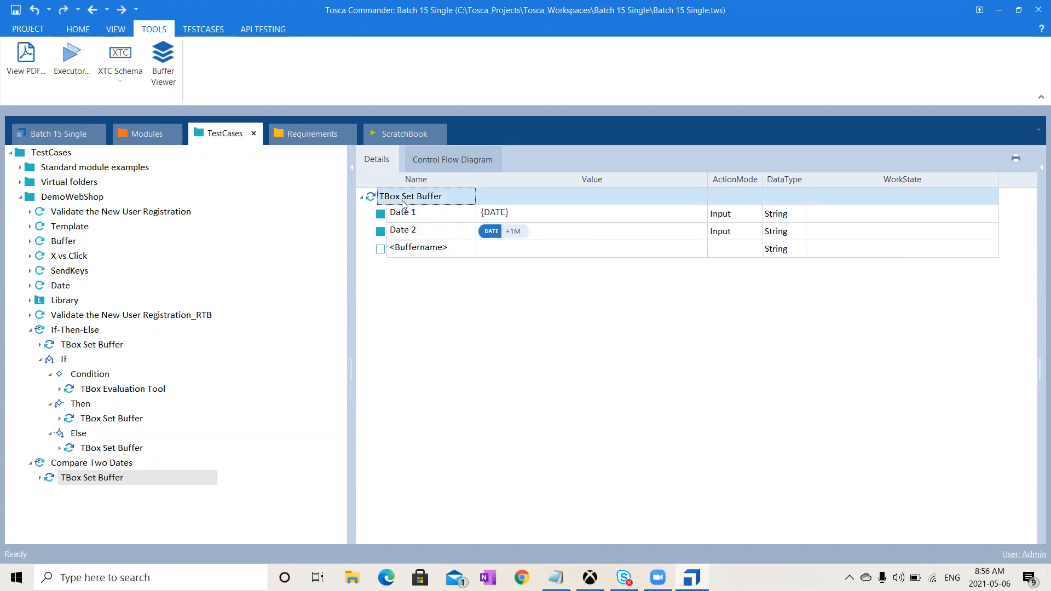
pyautogui.click(93, 28)
pyautogui.click(203, 29)
pyautogui.click(265, 61)
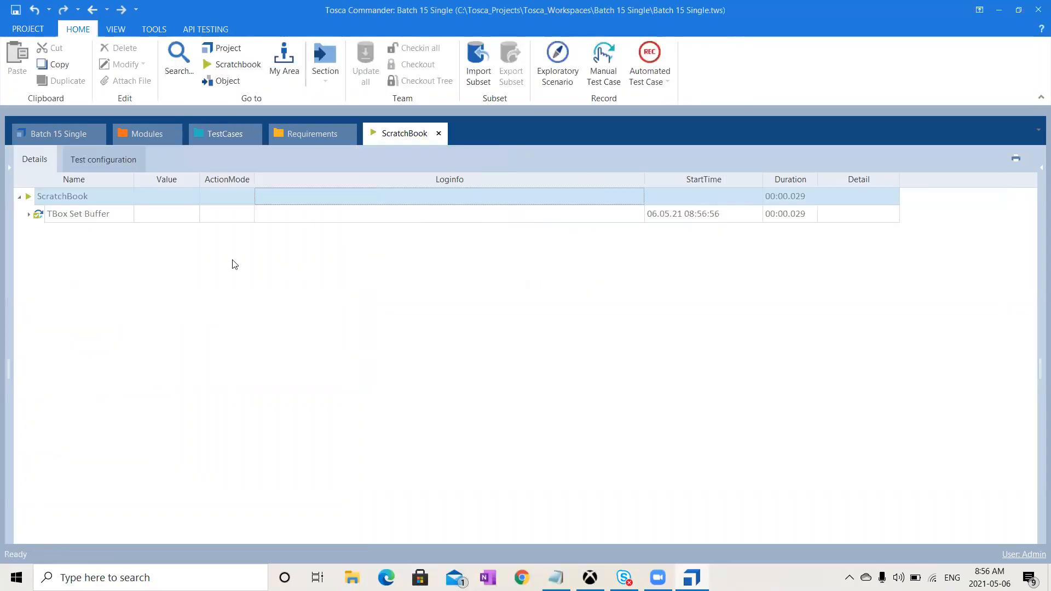
pyautogui.click(29, 214)
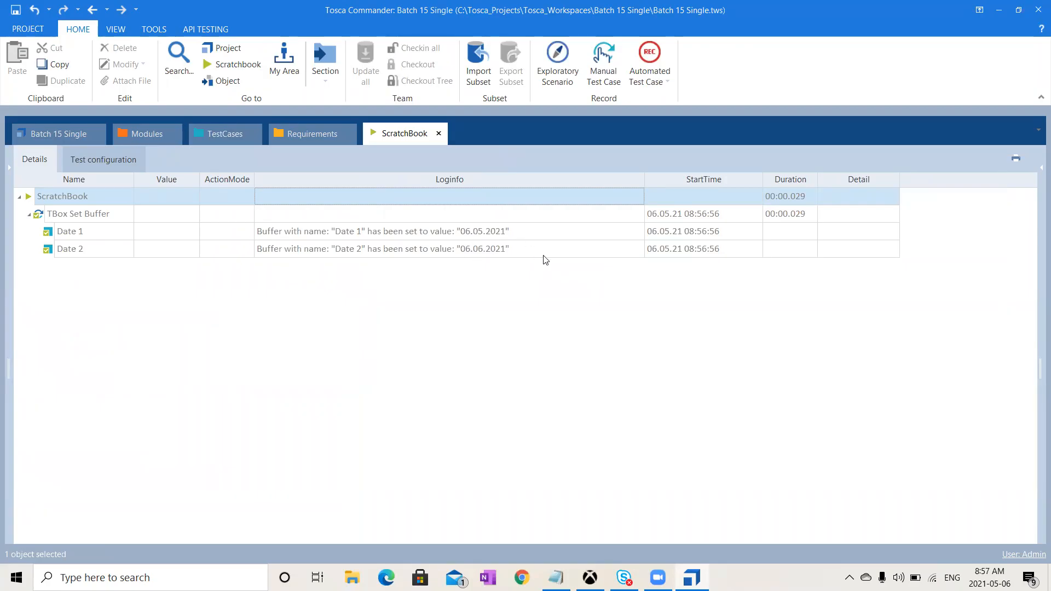
# Step: Copy the If condition's TBox Evaluation Tool step into the Compare Two Dates test case and expand it in the details
pyautogui.click(225, 131)
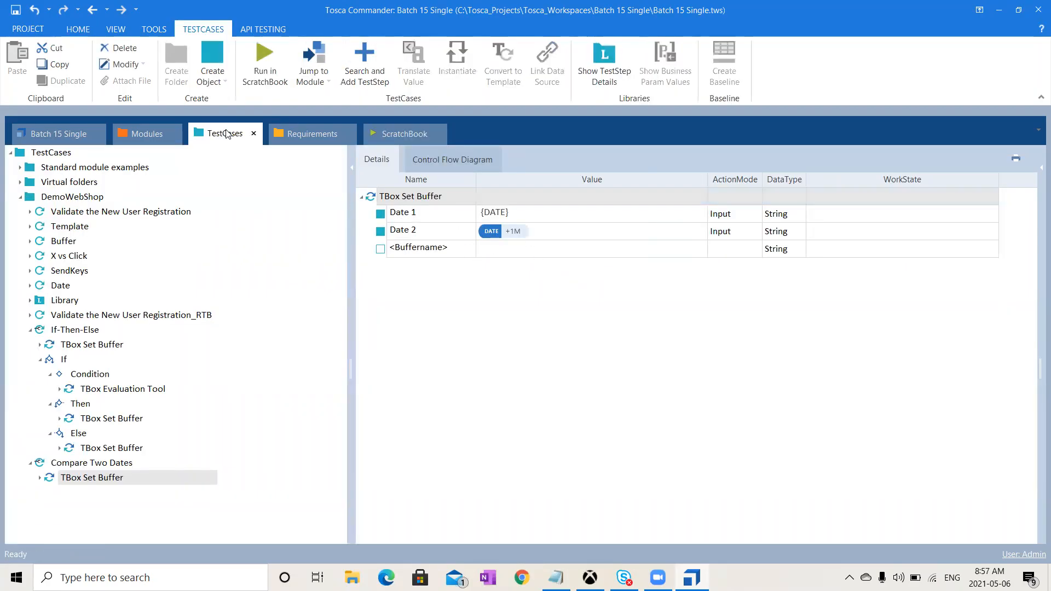
pyautogui.click(113, 479)
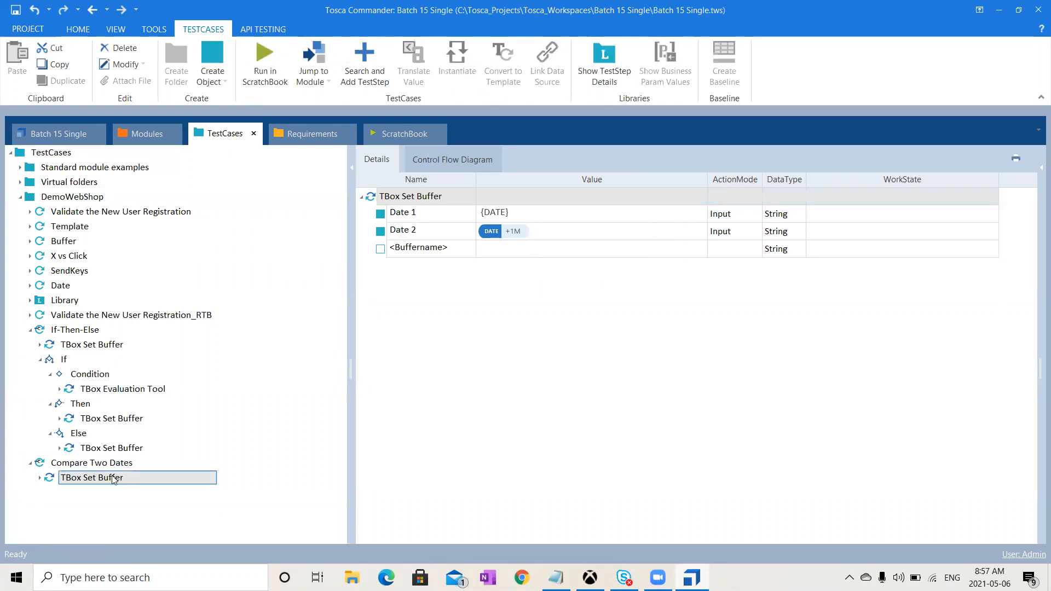
pyautogui.click(149, 390)
pyautogui.hotkey('ctrl', 'c')
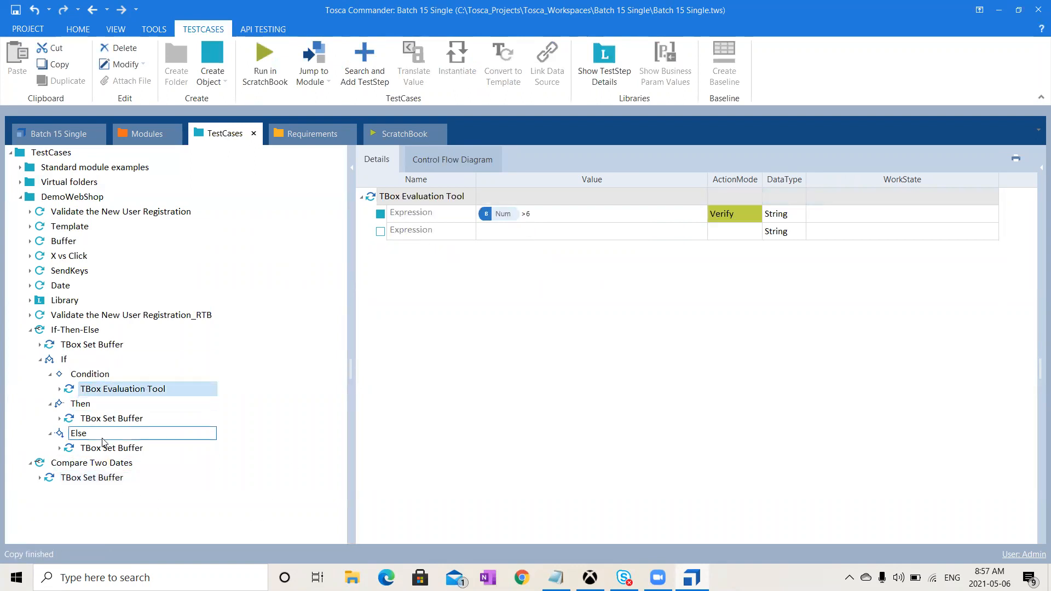
pyautogui.click(93, 465)
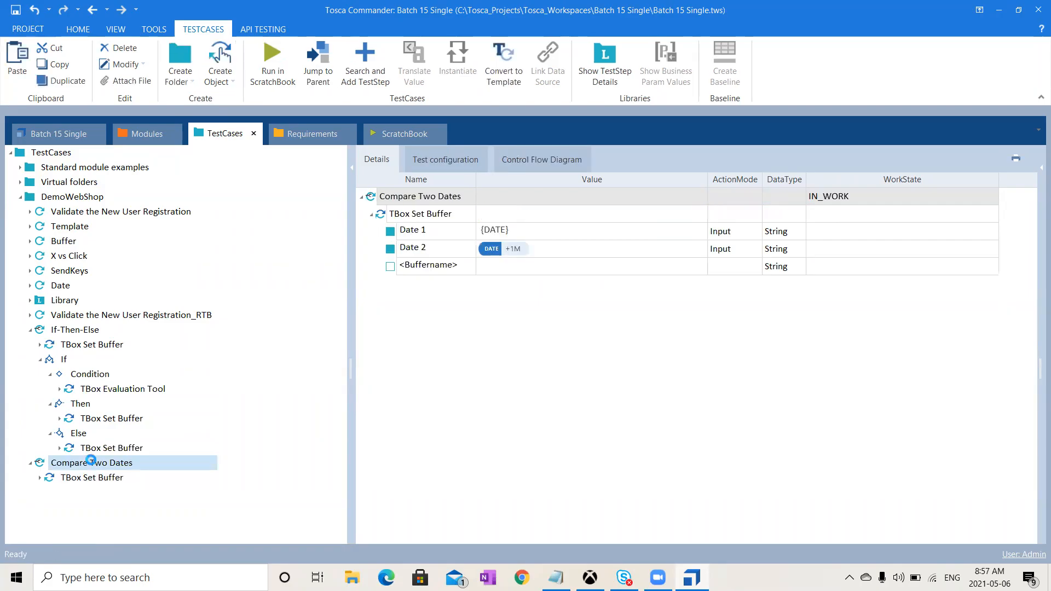
pyautogui.hotkey('ctrl', 'v')
pyautogui.click(371, 285)
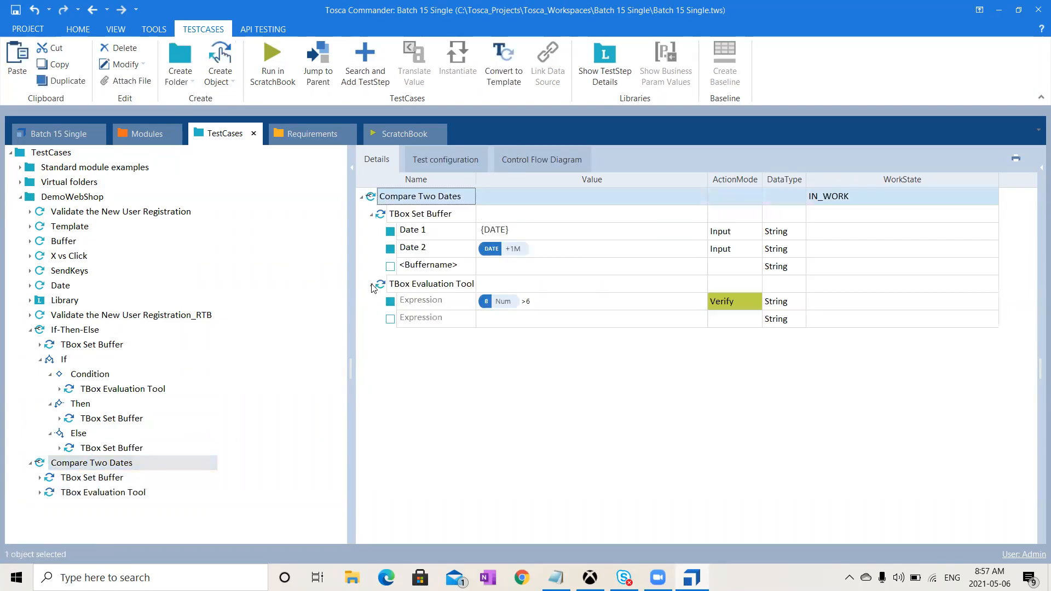
# Step: Replace the TBox Evaluation Tool expression in Compare Two Dates with #{B[Date 1]}#==#{B[Date 2]}#
pyautogui.click(563, 306)
pyautogui.click(564, 307)
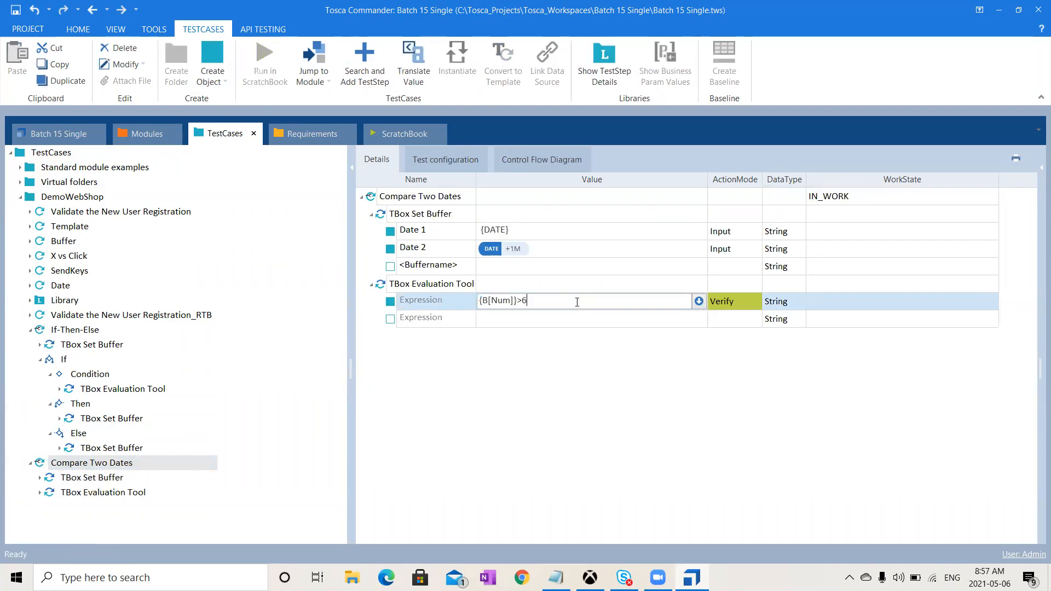
pyautogui.hotkey('ctrl', 'a')
pyautogui.press('Delete')
pyautogui.write('#{B[Date')
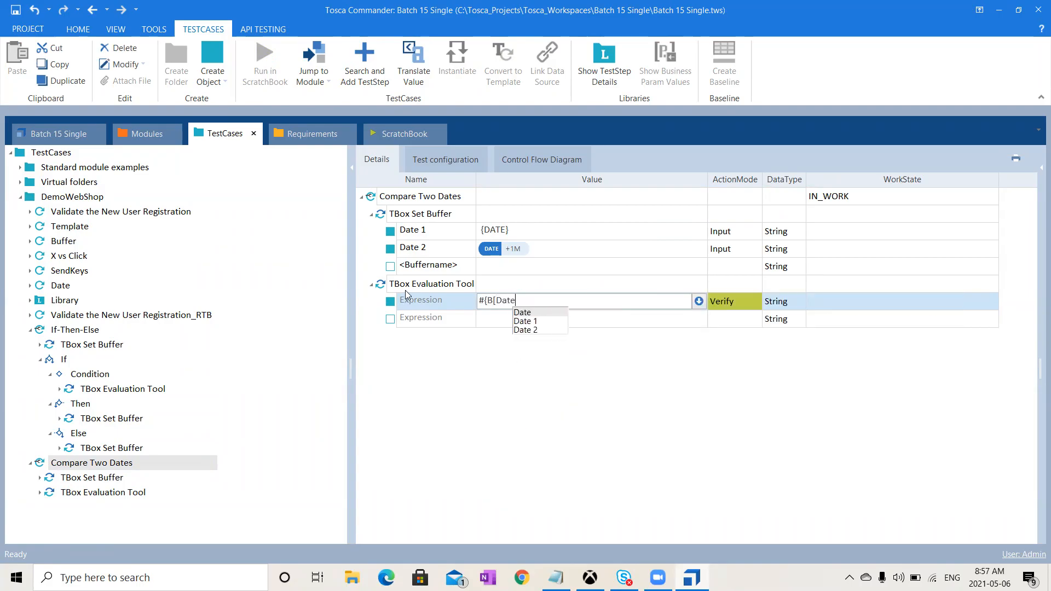
pyautogui.write(' 1')
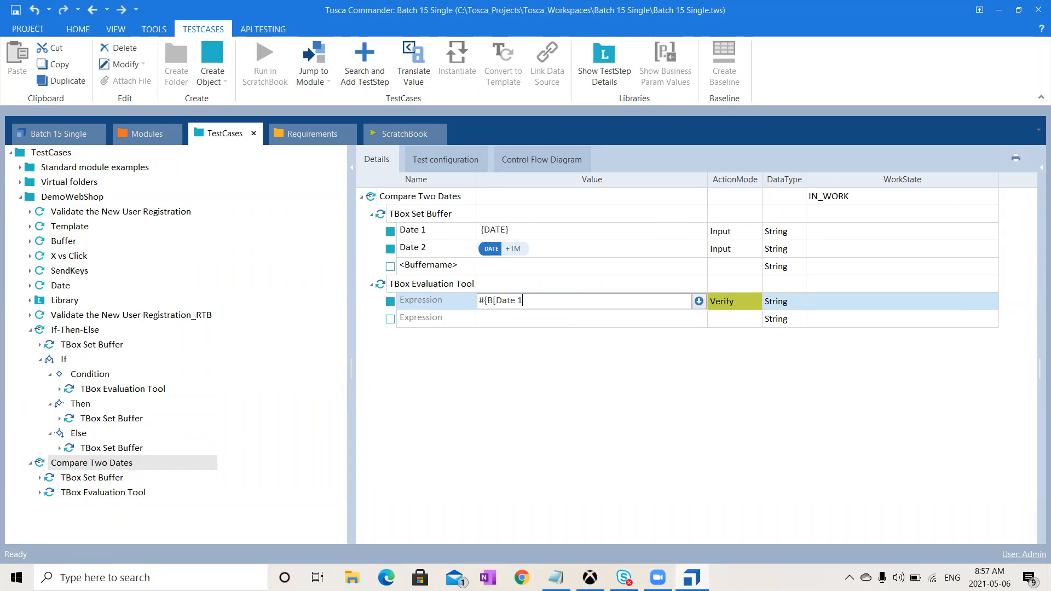
pyautogui.write(']}#=={')
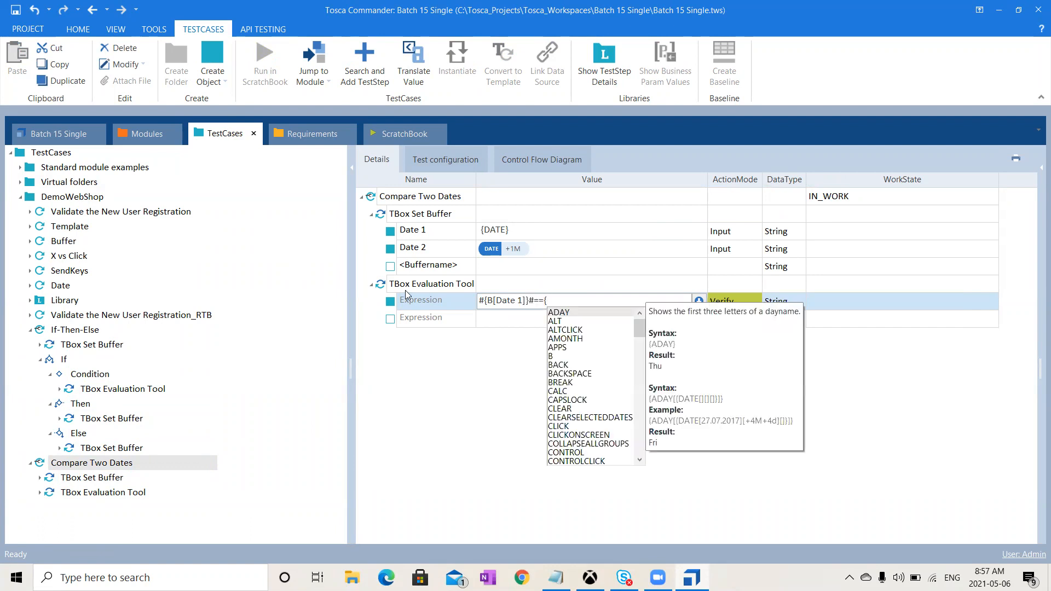
pyautogui.write('B[')
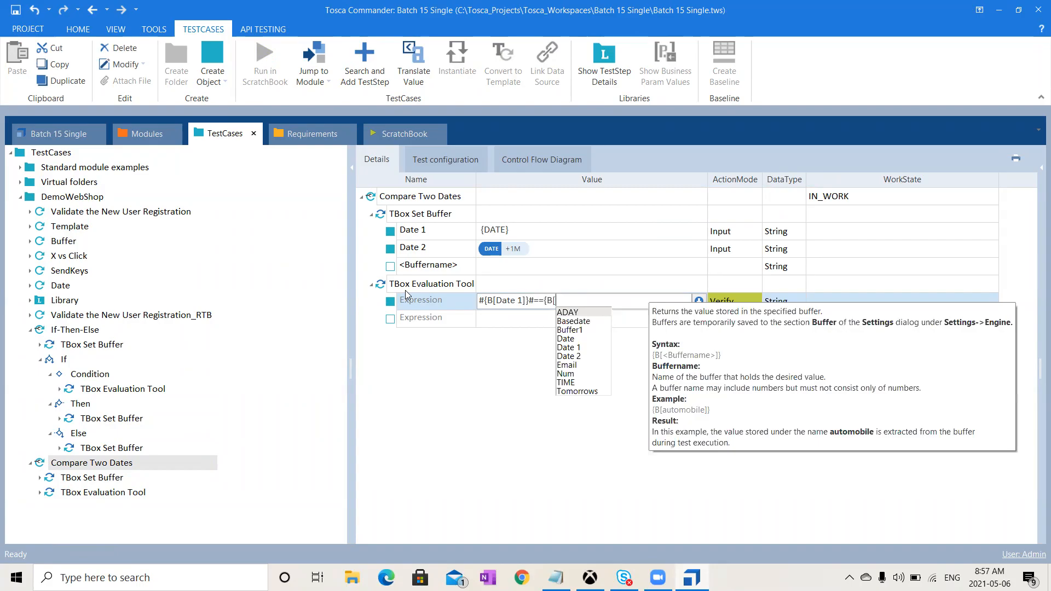
pyautogui.write('Date')
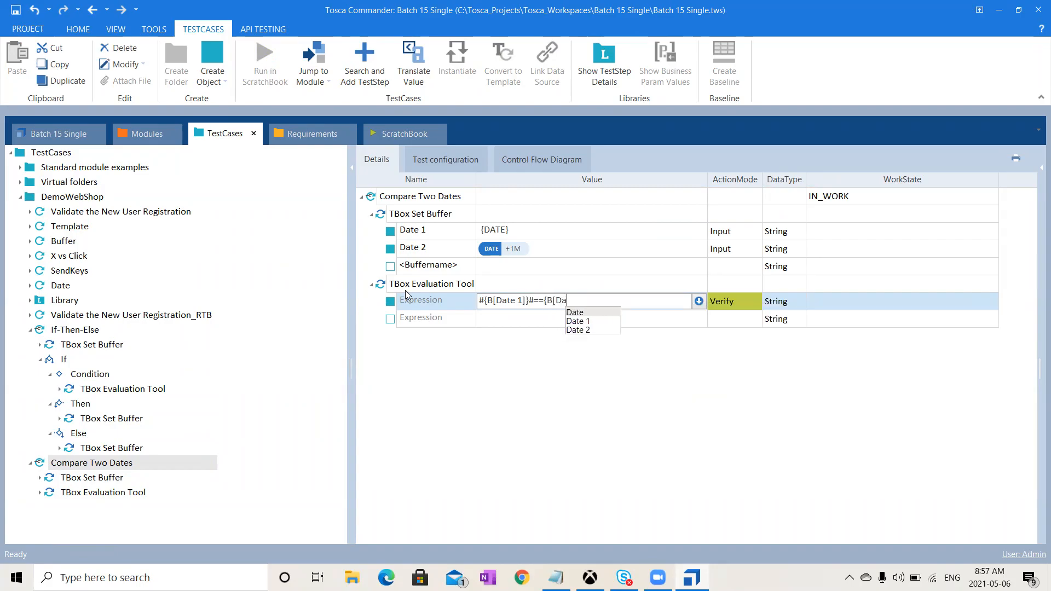
pyautogui.write(' 2]}')
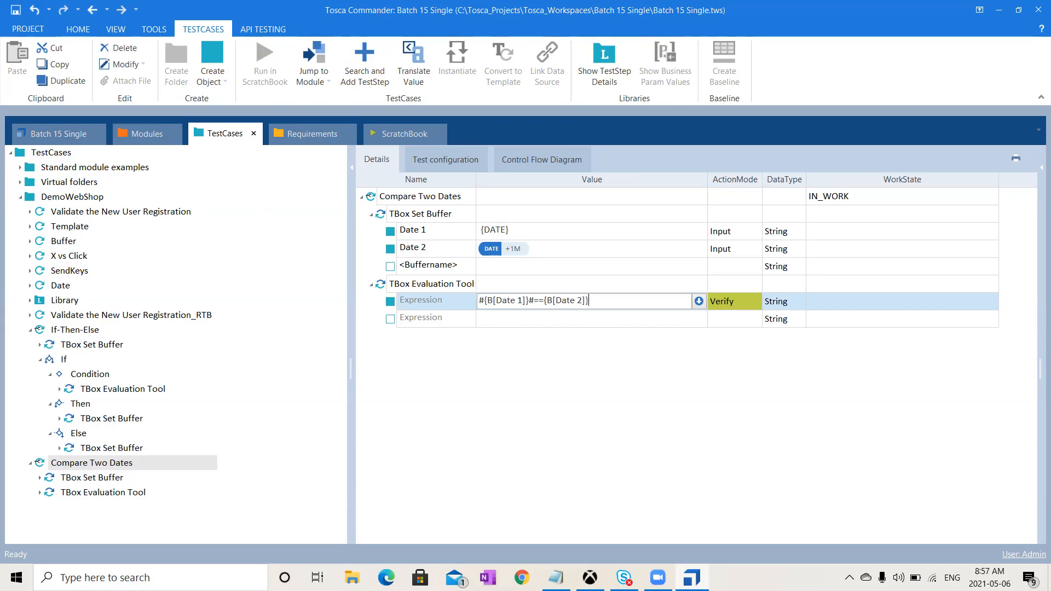
pyautogui.write('#')
pyautogui.click(544, 301)
pyautogui.write('#')
pyautogui.click(580, 379)
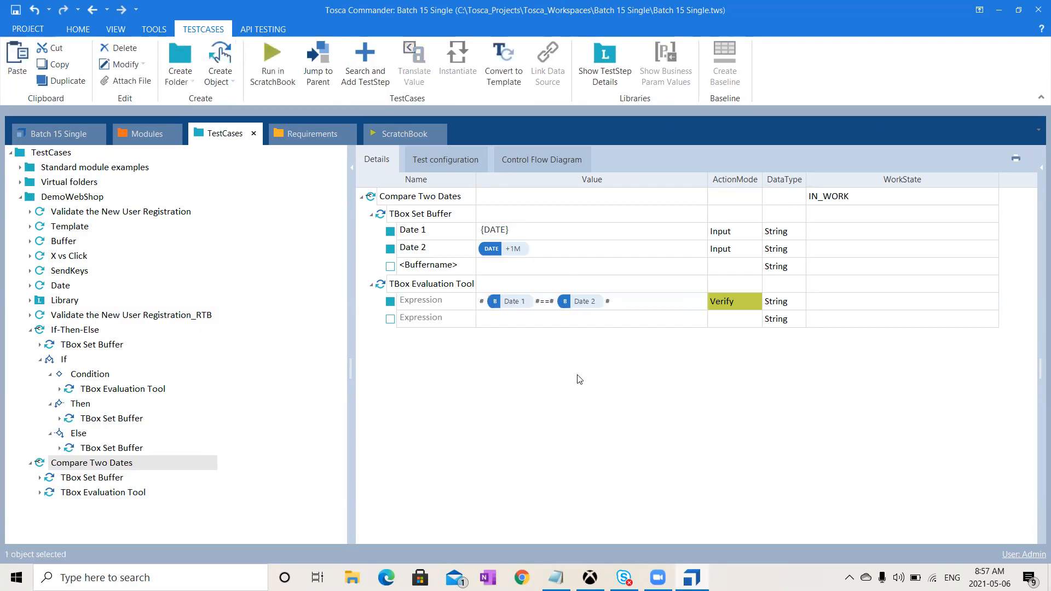
# Step: Run the TBox Evaluation Tool step alone in ScratchBook and expand its log to check the date comparison
pyautogui.click(442, 286)
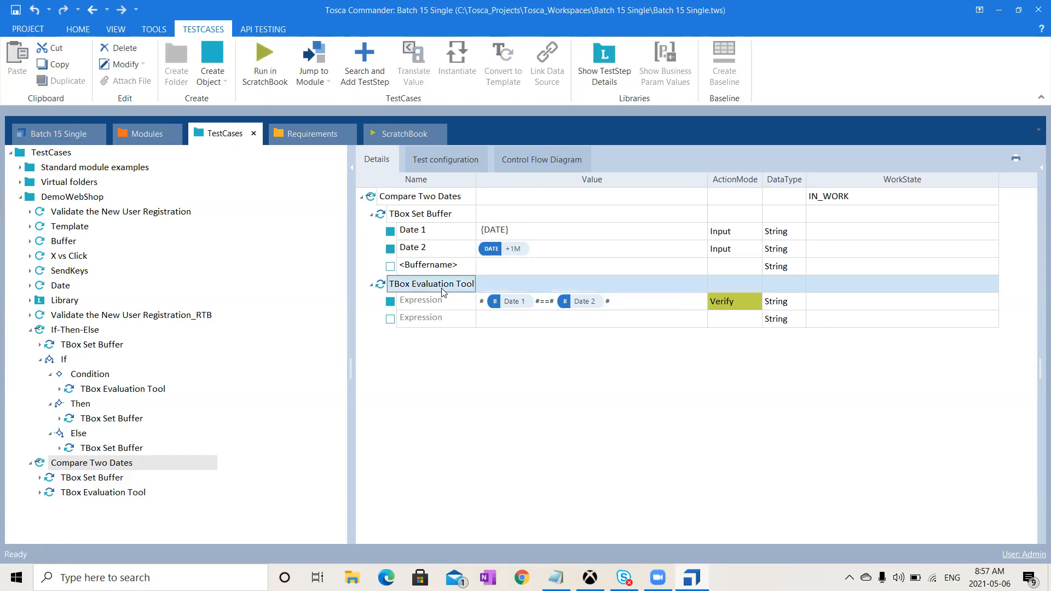
pyautogui.click(267, 61)
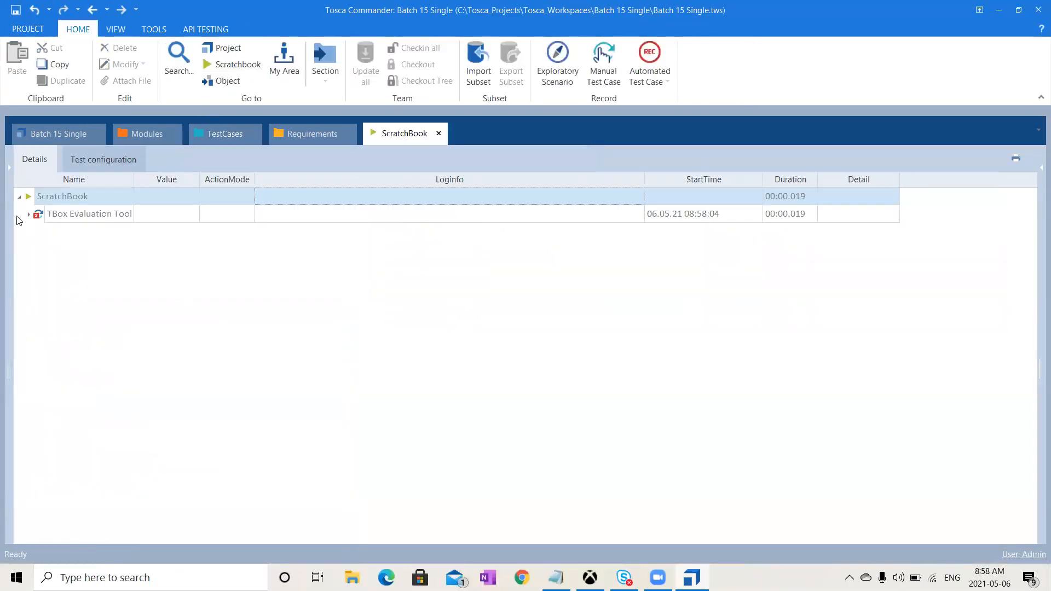
pyautogui.click(29, 215)
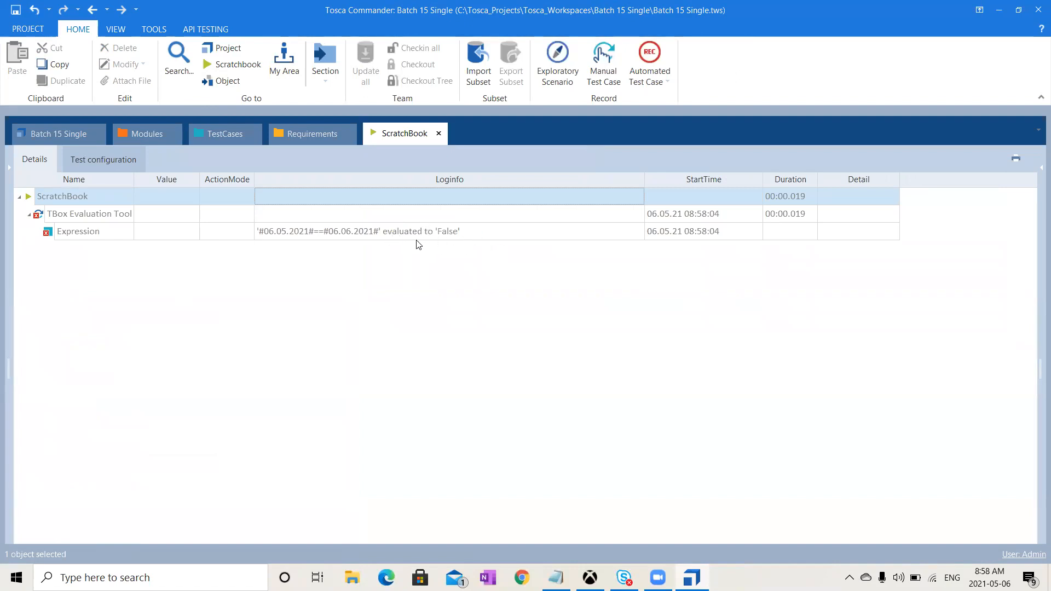
# Step: Remove the one-month offset from the Date 2 buffer in the Compare Two Dates test case, leaving its value as {DATE}
pyautogui.click(213, 139)
pyautogui.click(512, 237)
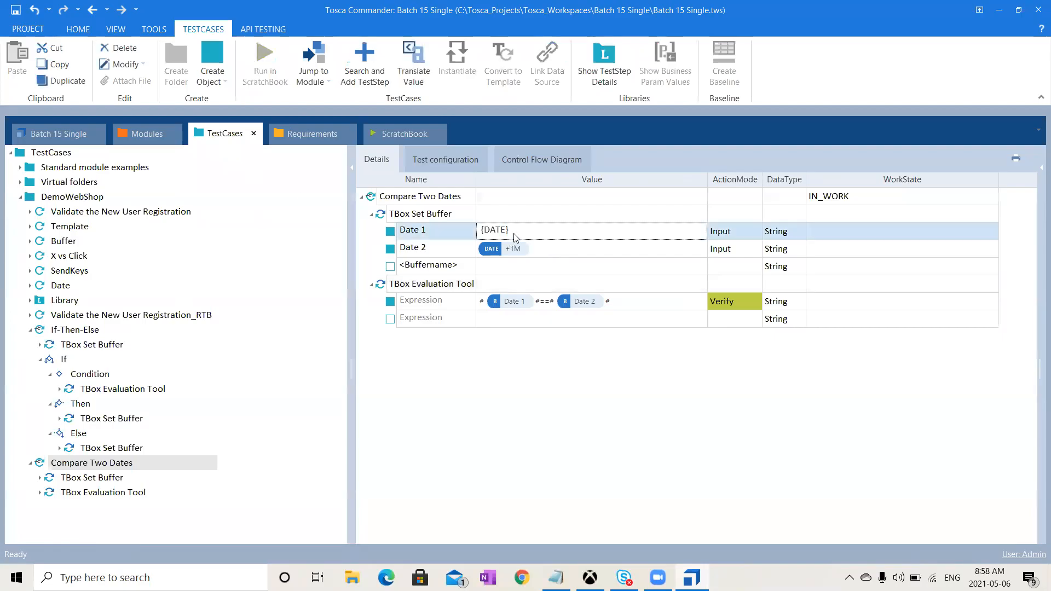
pyautogui.click(545, 261)
pyautogui.click(555, 250)
pyautogui.click(556, 249)
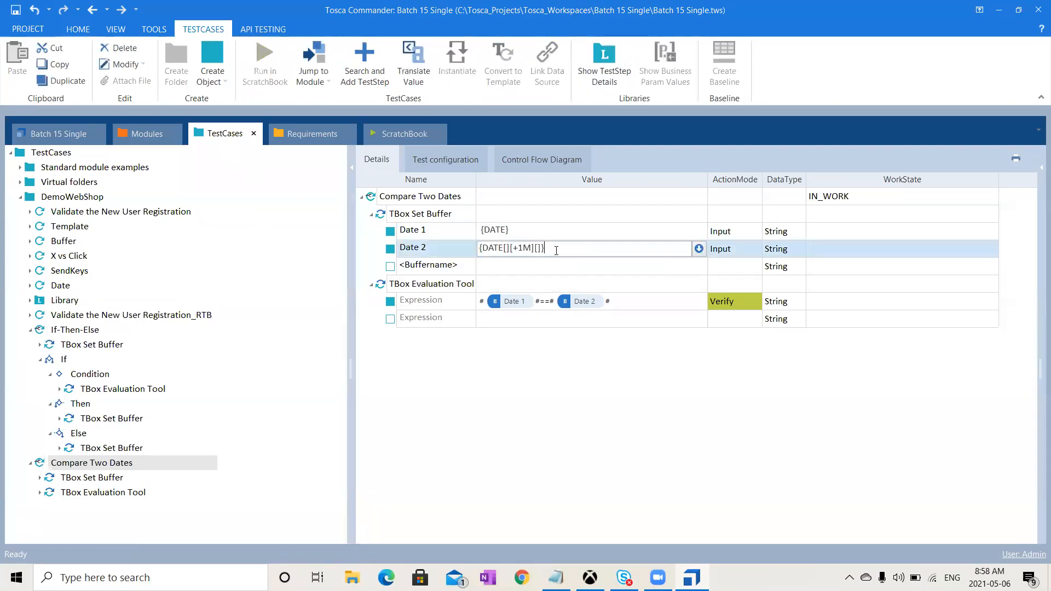
pyautogui.moveTo(504, 249); pyautogui.dragTo(541, 251)
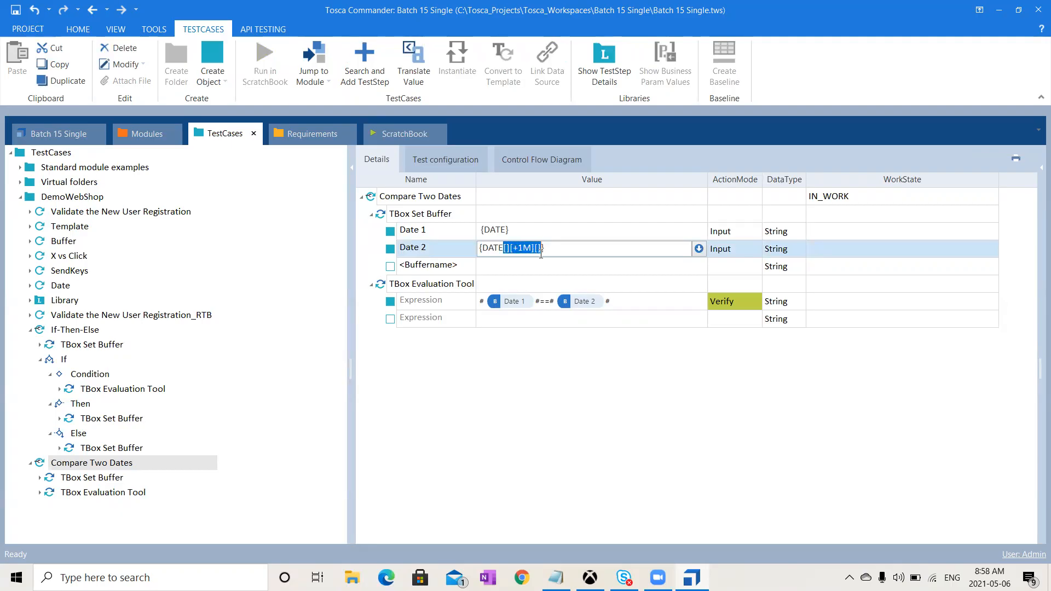
pyautogui.press('BackSpace')
pyautogui.click(439, 429)
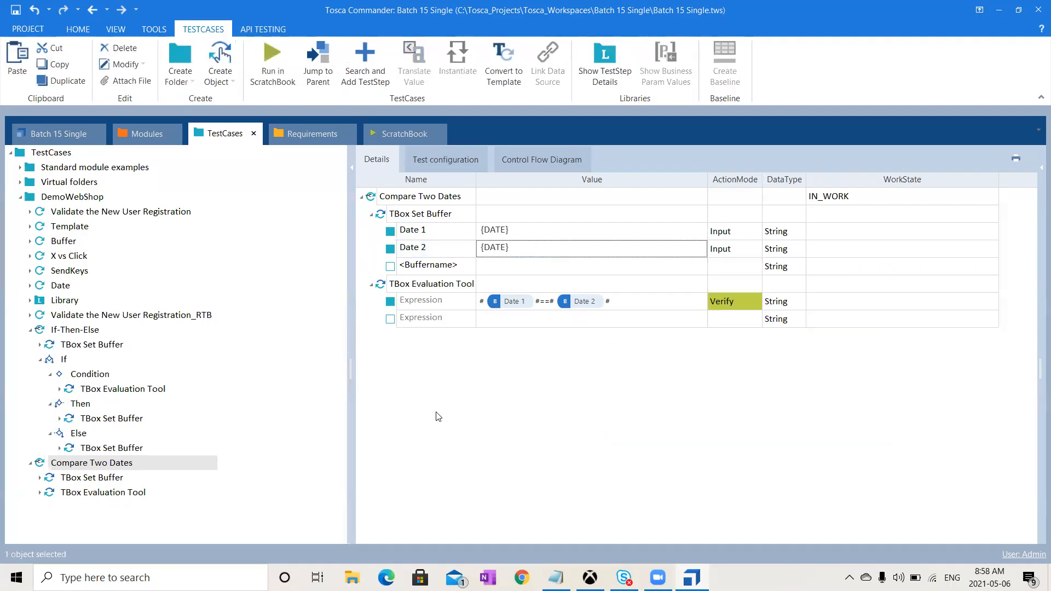
# Step: Run the whole Compare Two Dates test case in ScratchBook and expand the logs of both its steps
pyautogui.click(425, 200)
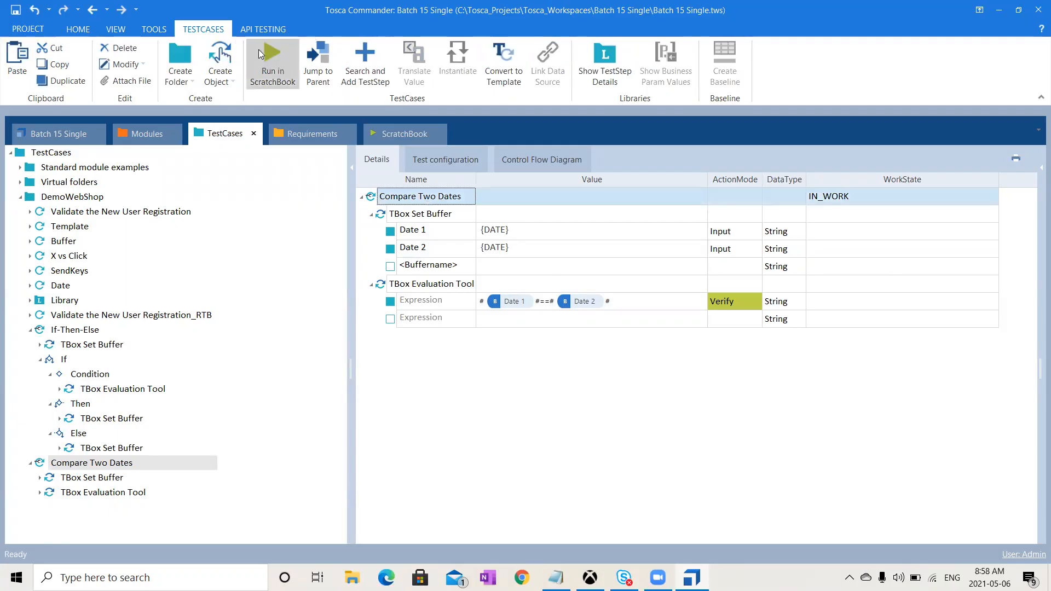
pyautogui.click(268, 56)
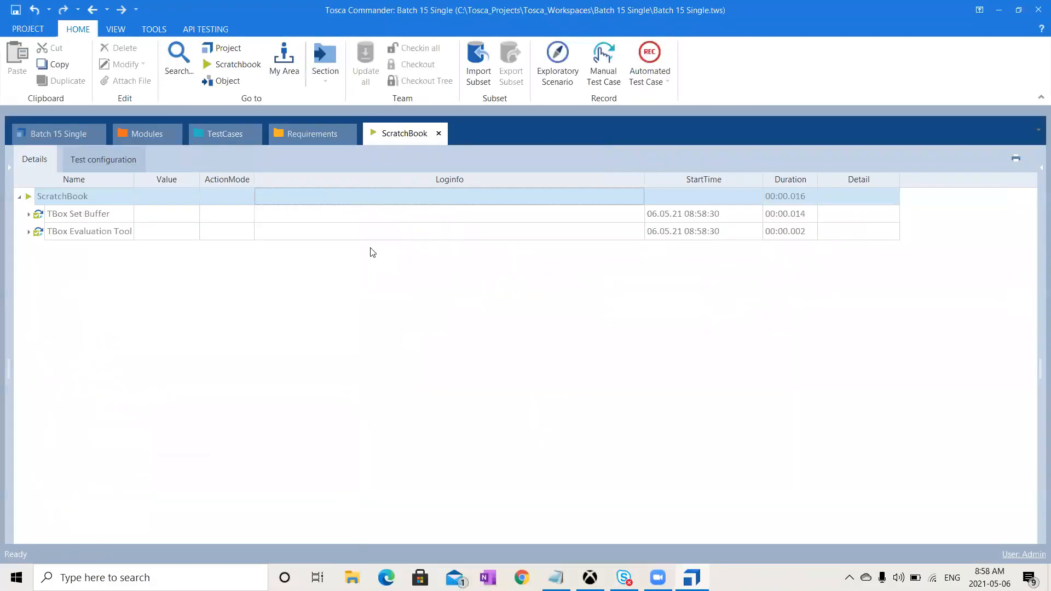
pyautogui.click(29, 232)
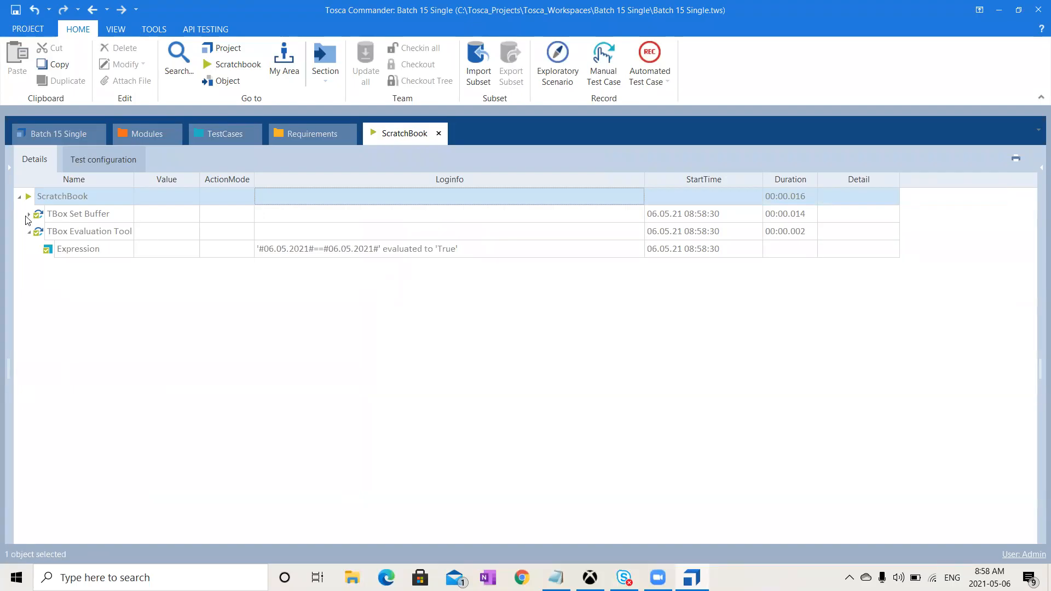
pyautogui.click(28, 215)
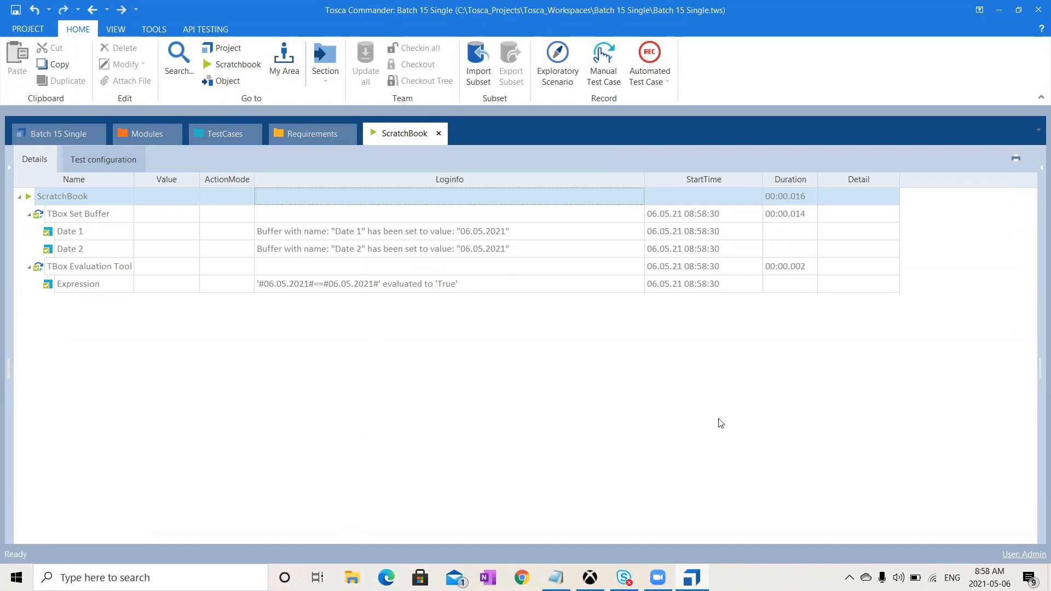
# Step: Return to the test cases and review the full text of the date comparison expression
pyautogui.click(223, 133)
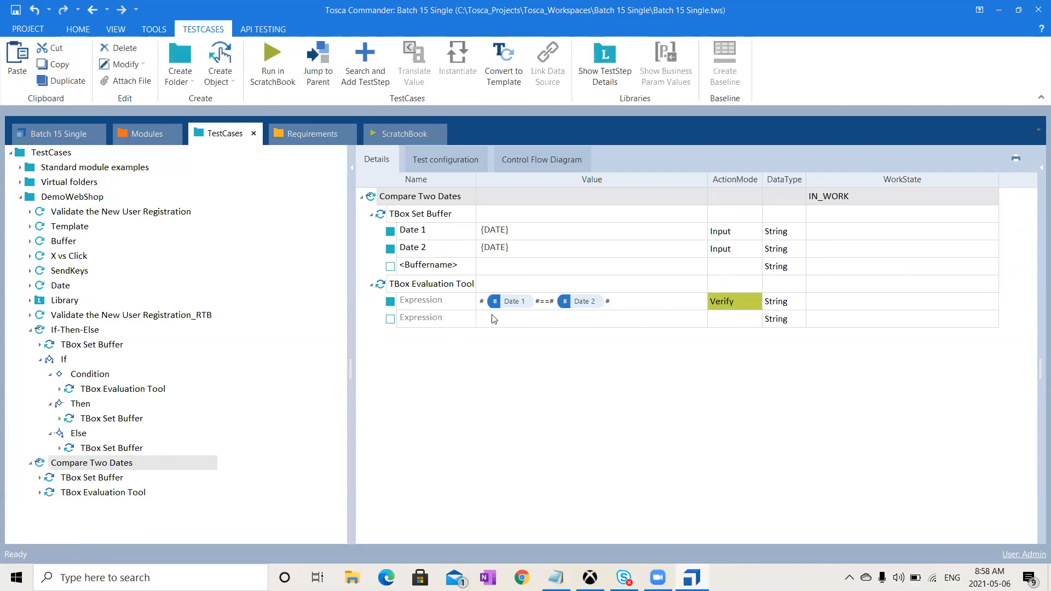
pyautogui.click(552, 306)
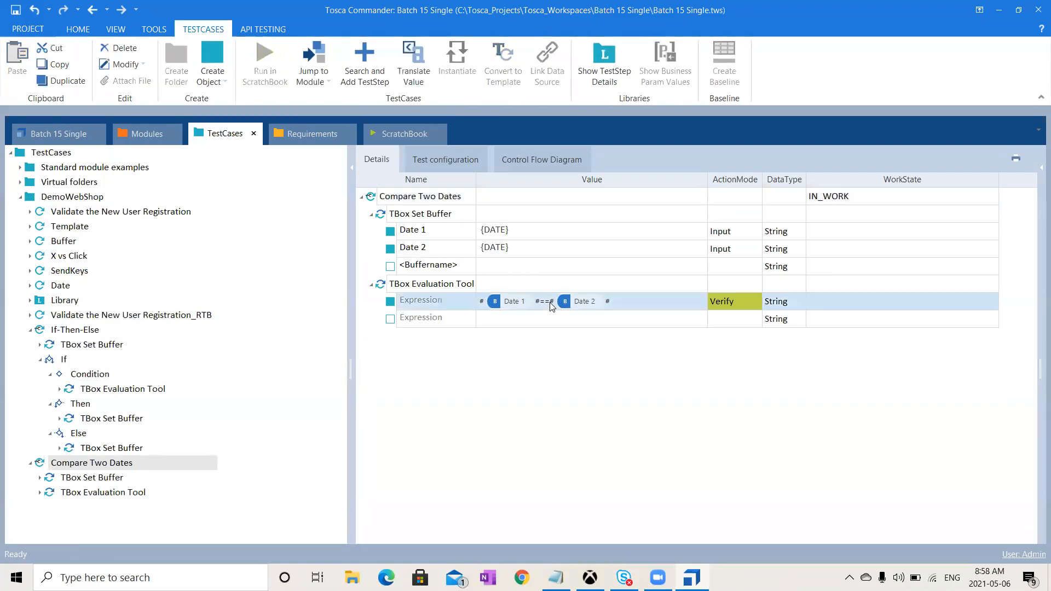
pyautogui.click(635, 309)
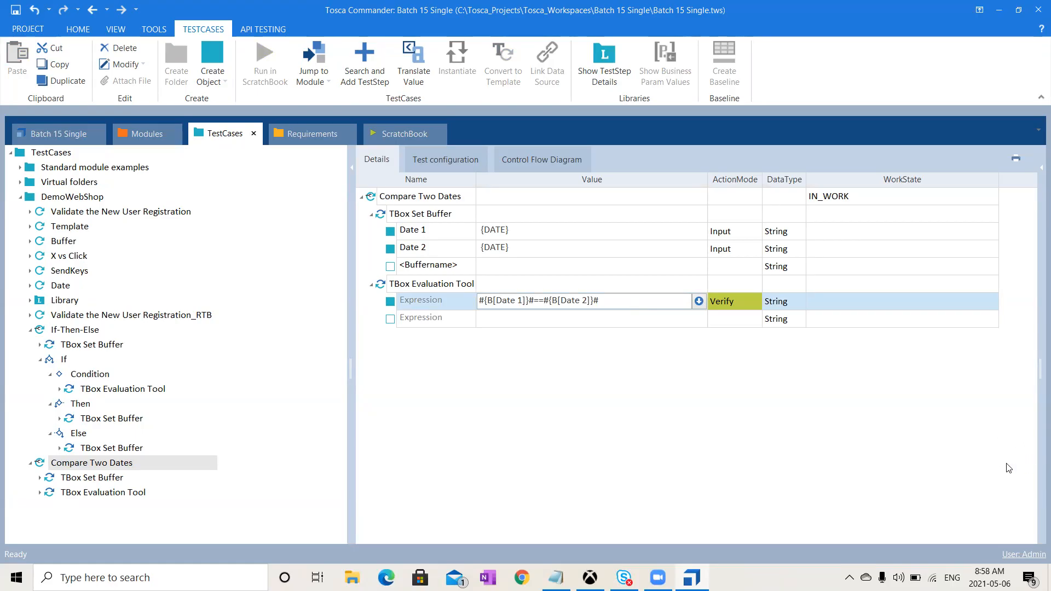
pyautogui.click(495, 417)
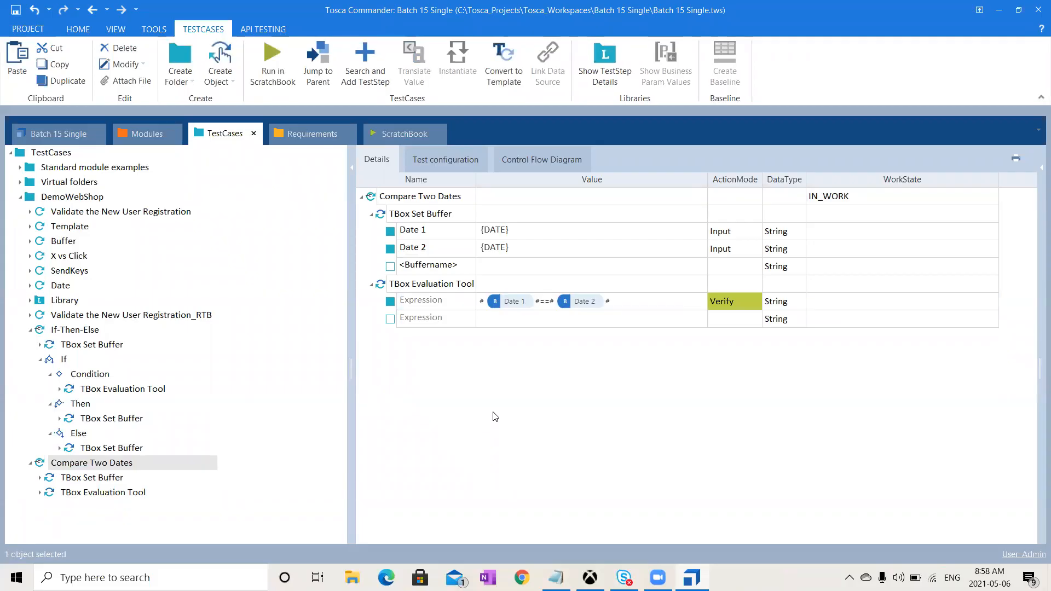
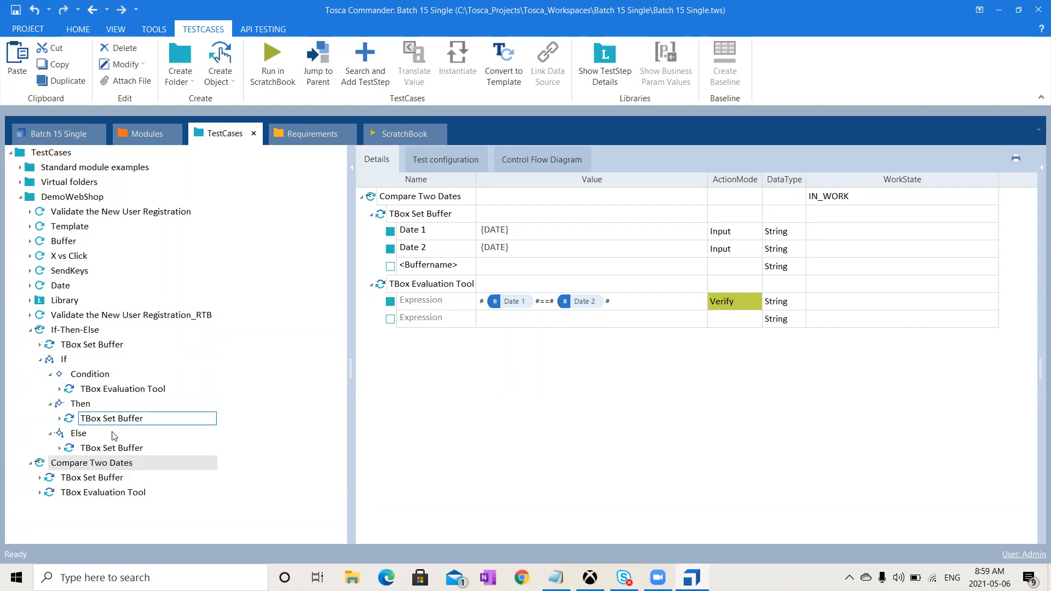
# Step: Set the WorkState of the Compare Two Dates test case to COMPLETED and collapse it in the tree
pyautogui.click(887, 195)
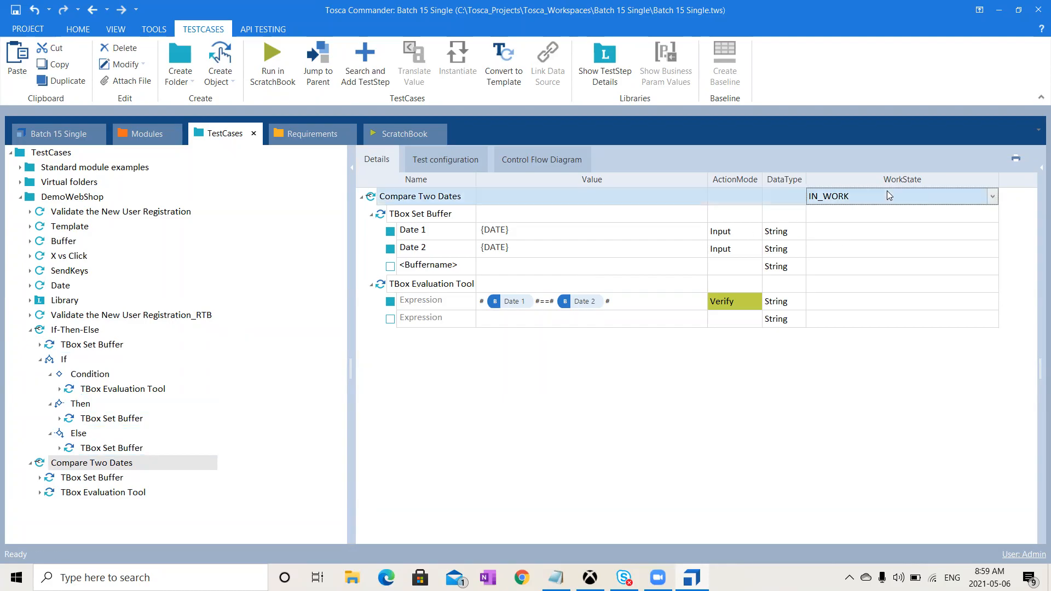
pyautogui.press('c')
pyautogui.click(658, 422)
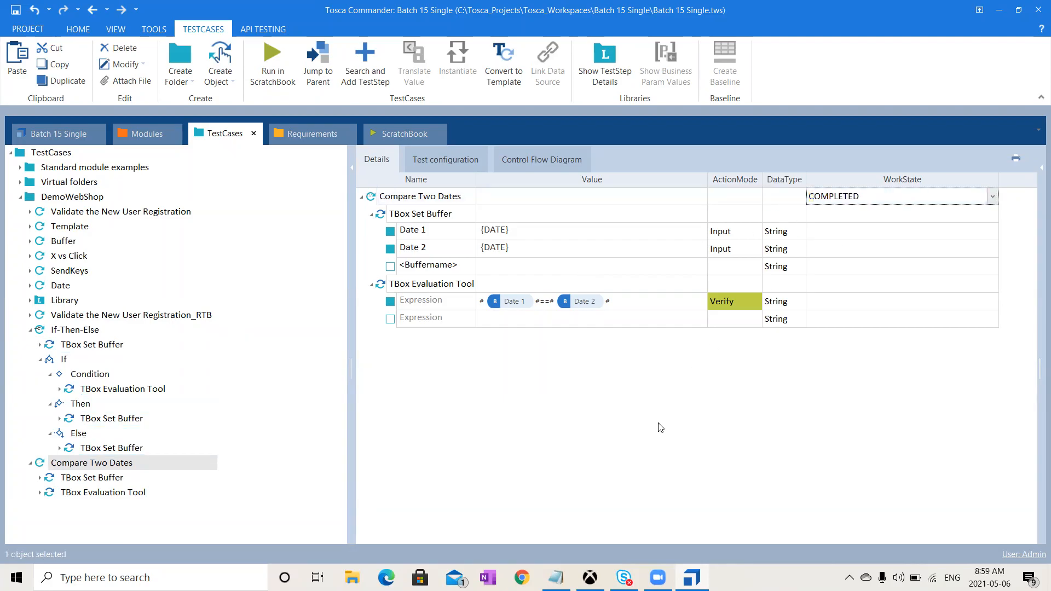
pyautogui.click(31, 464)
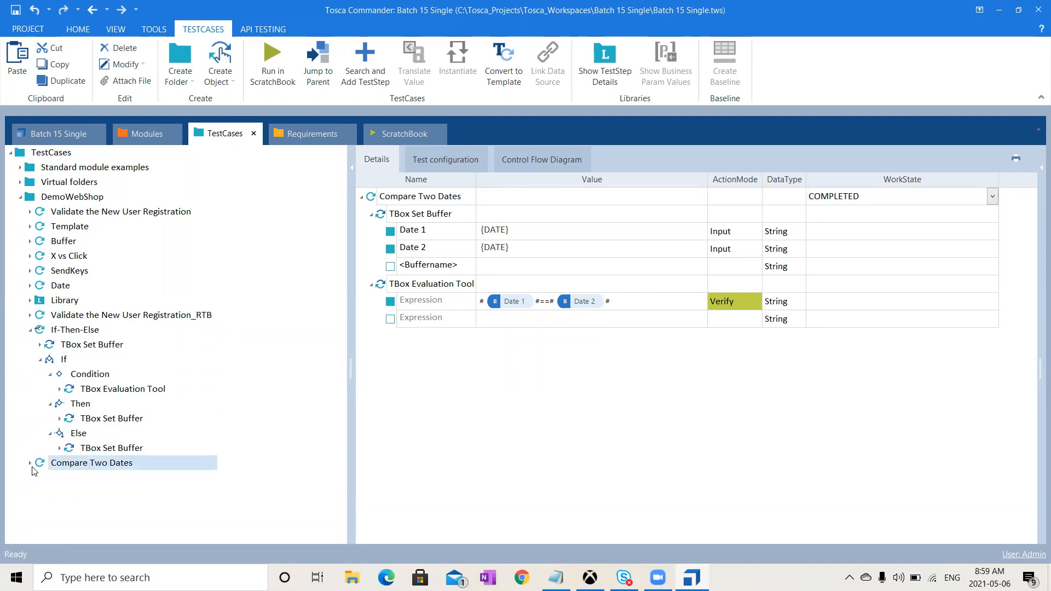
# Step: Collapse the If-Then-Else test case in the tree and set its WorkState to COMPLETED
pyautogui.click(39, 359)
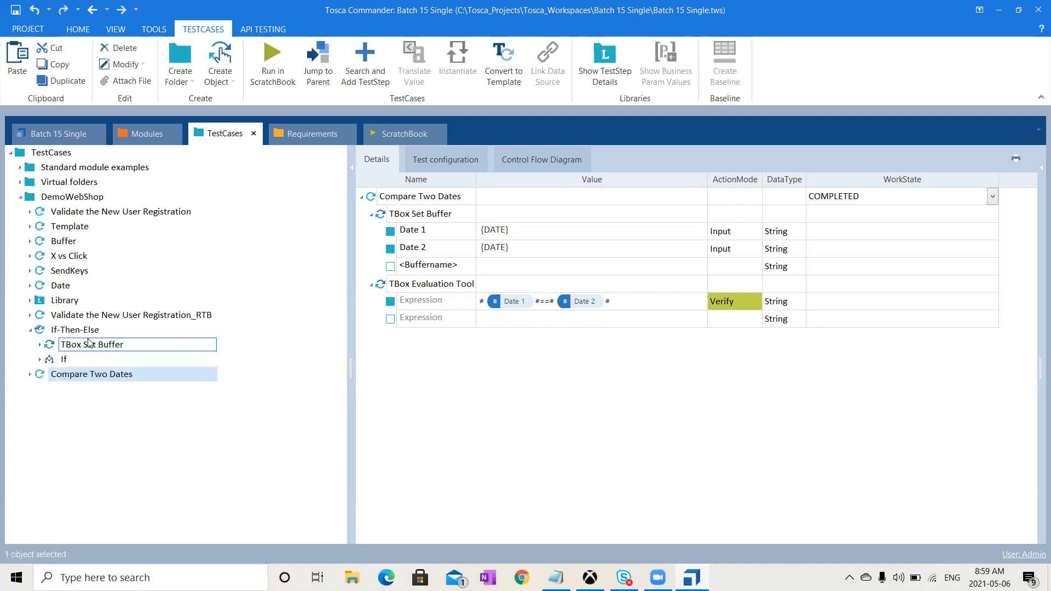
pyautogui.click(30, 330)
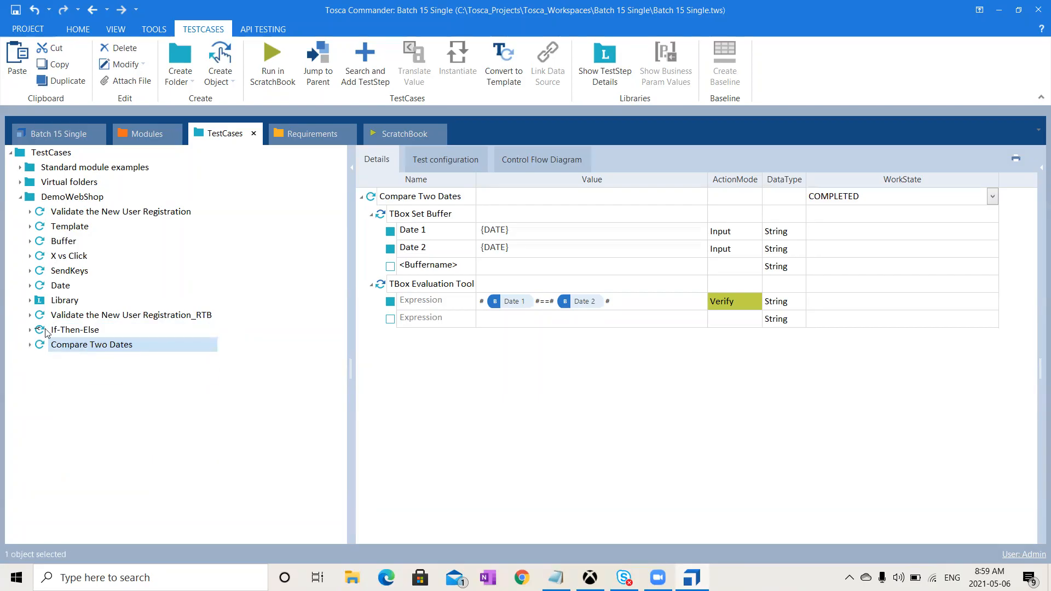
pyautogui.click(62, 331)
pyautogui.click(880, 197)
pyautogui.write('COMPLETED')
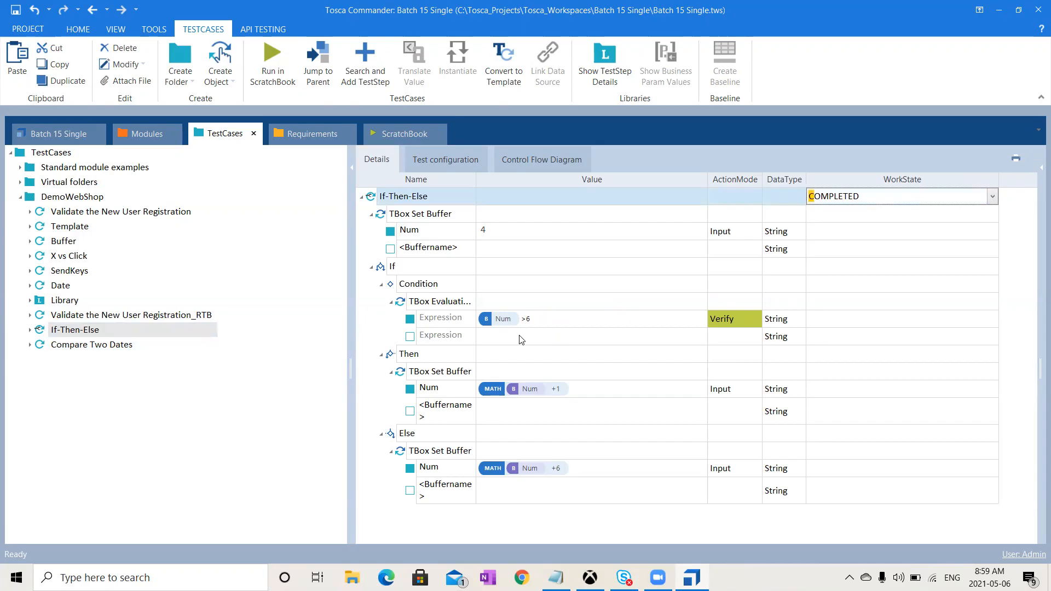
pyautogui.click(264, 377)
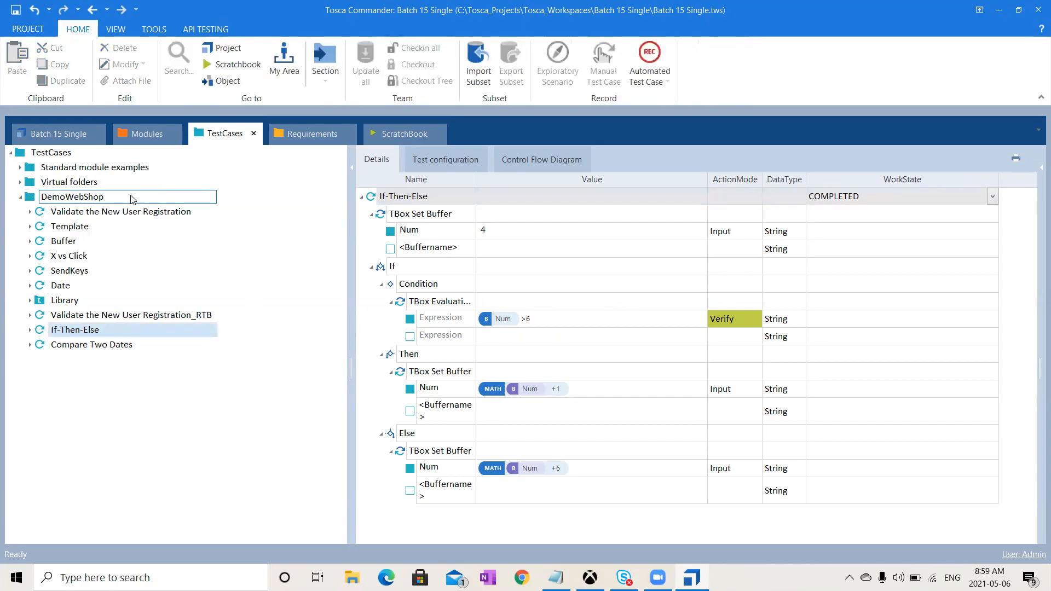
# Step: Create a new test case named Do-While in the DemoWebShop folder
pyautogui.click(68, 205)
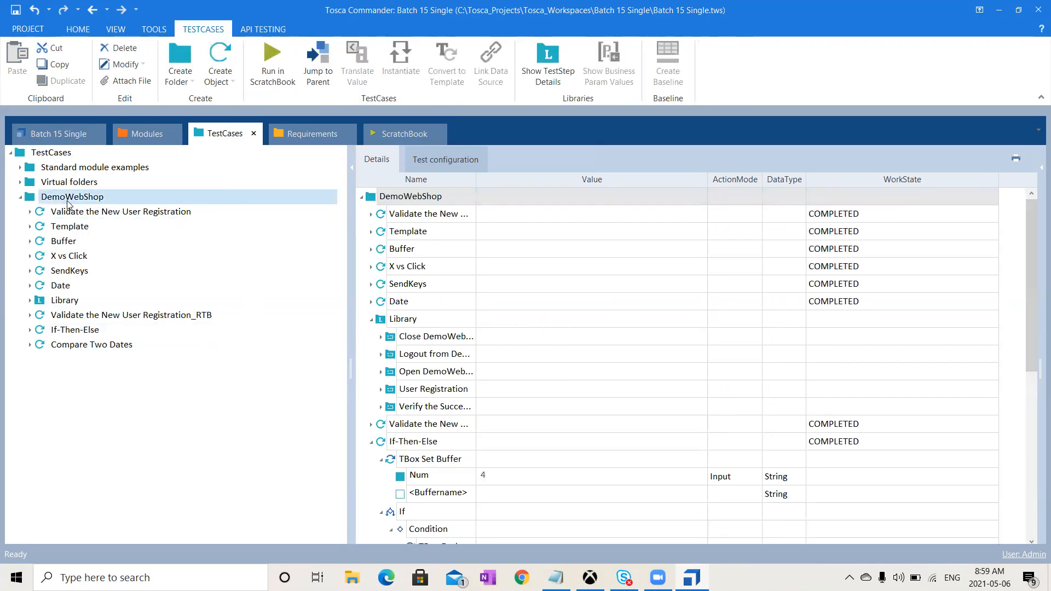
pyautogui.rightClick(68, 205)
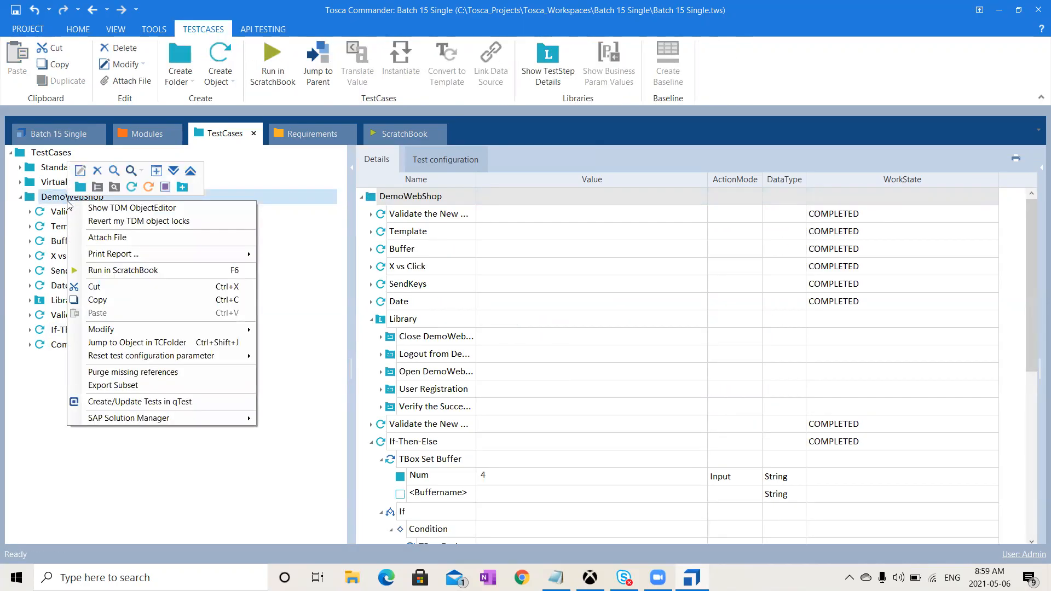
pyautogui.click(131, 186)
pyautogui.write('D')
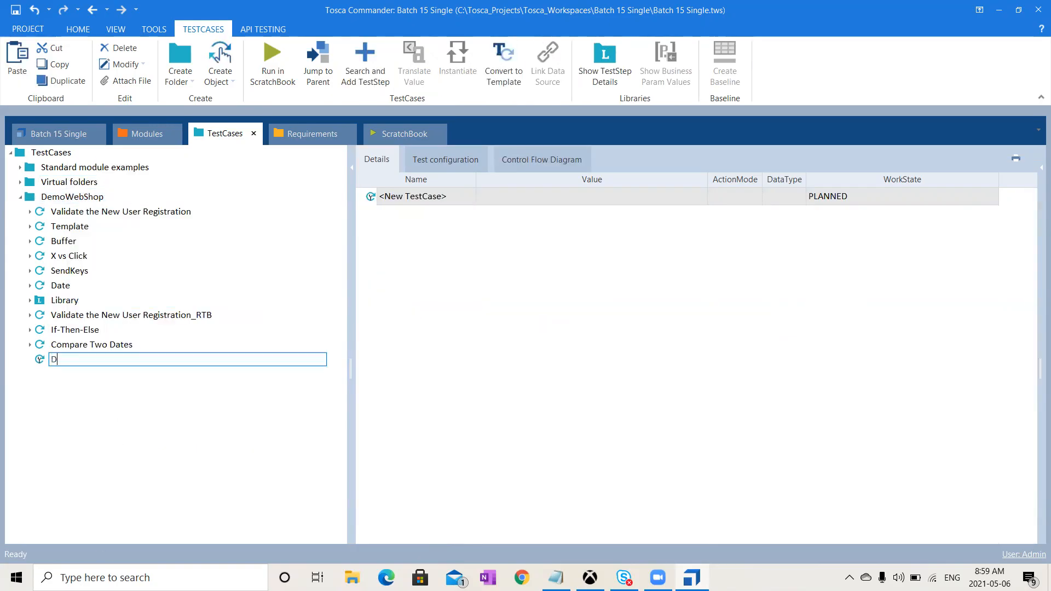
pyautogui.write('o-While')
pyautogui.press('Return')
pyautogui.click(65, 196)
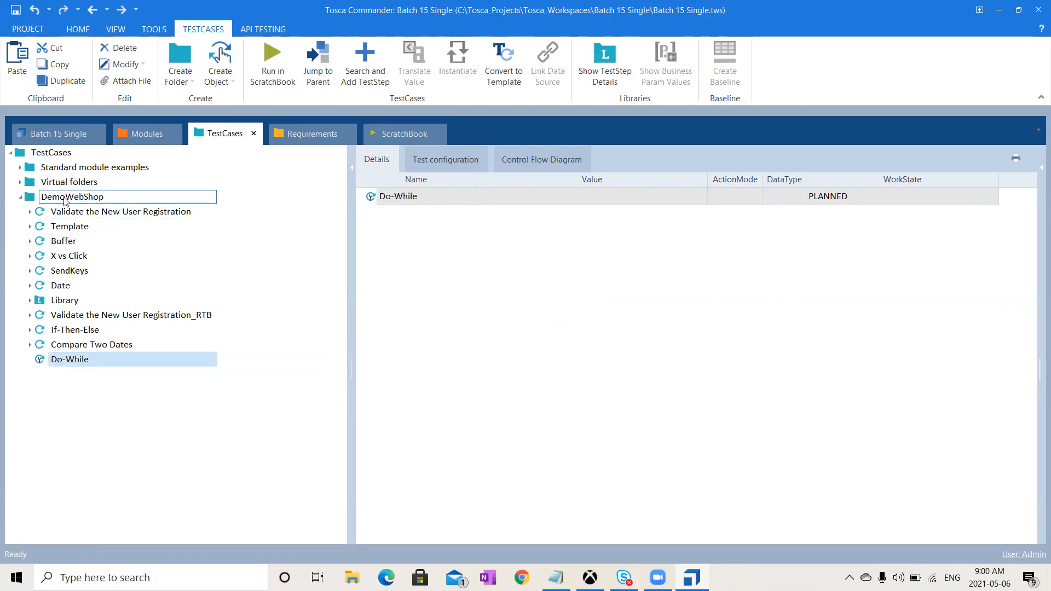
# Step: Create a new test case named While in the DemoWebShop folder
pyautogui.rightClick(66, 199)
pyautogui.click(123, 185)
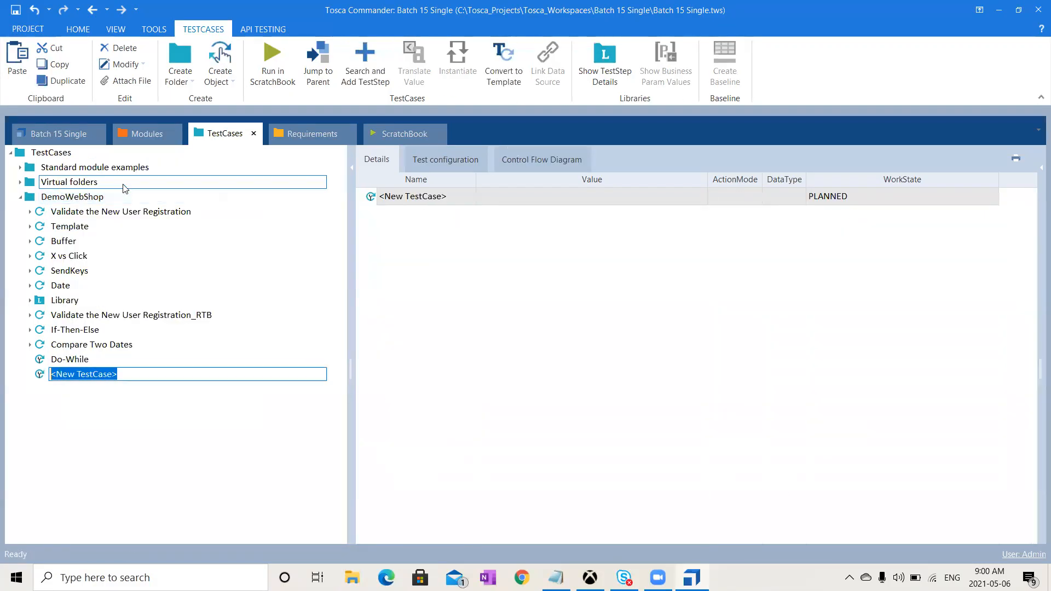
pyautogui.write('While')
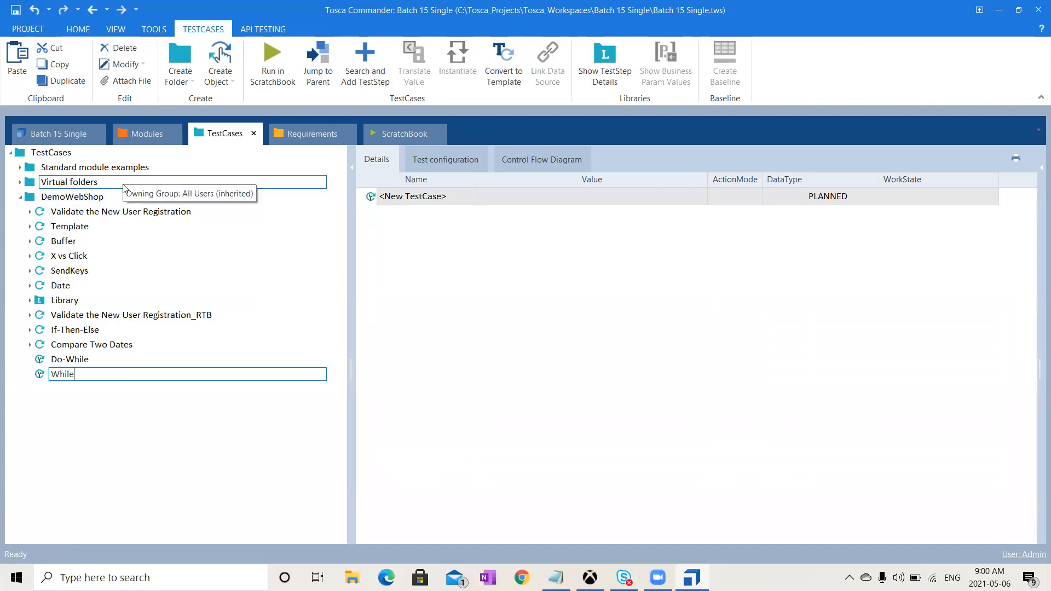
pyautogui.press('Return')
pyautogui.press('Return')
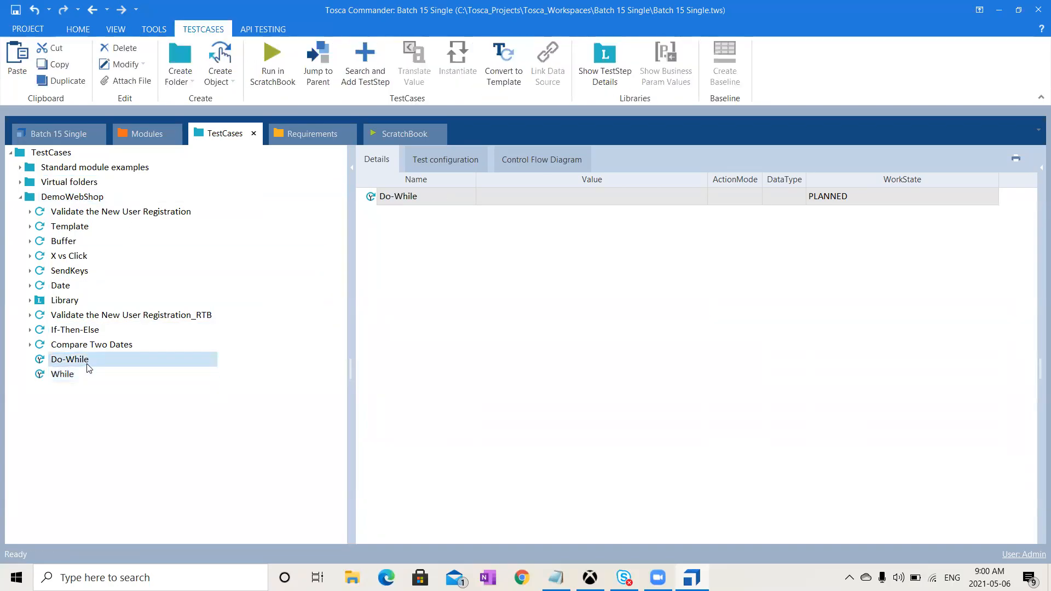
# Step: Set the WorkState of both the Do-While and While test cases to IN_WORK
pyautogui.click(893, 202)
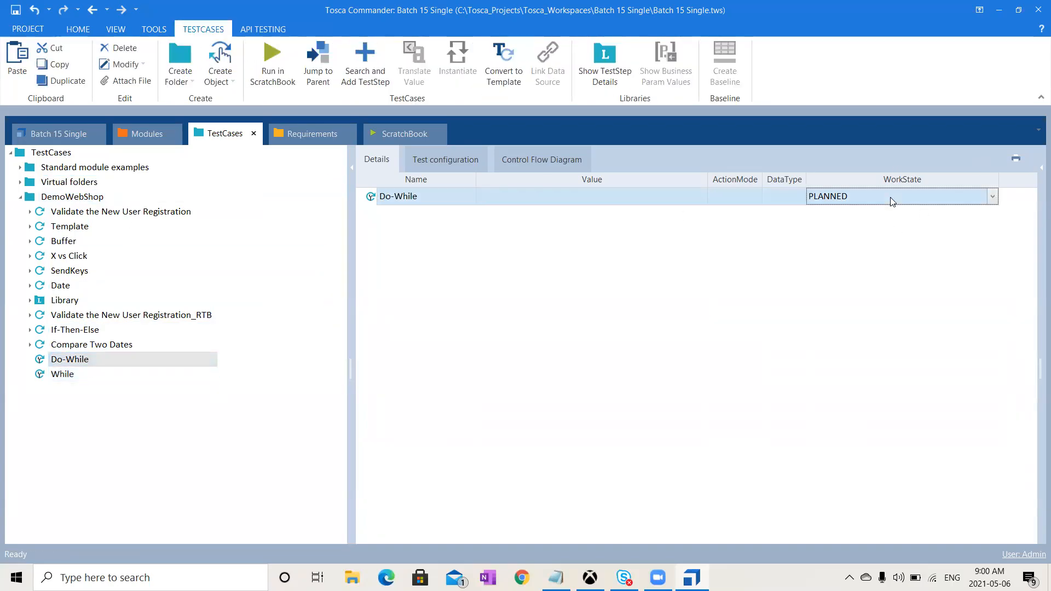
pyautogui.write('IN_WORK')
pyautogui.click(601, 364)
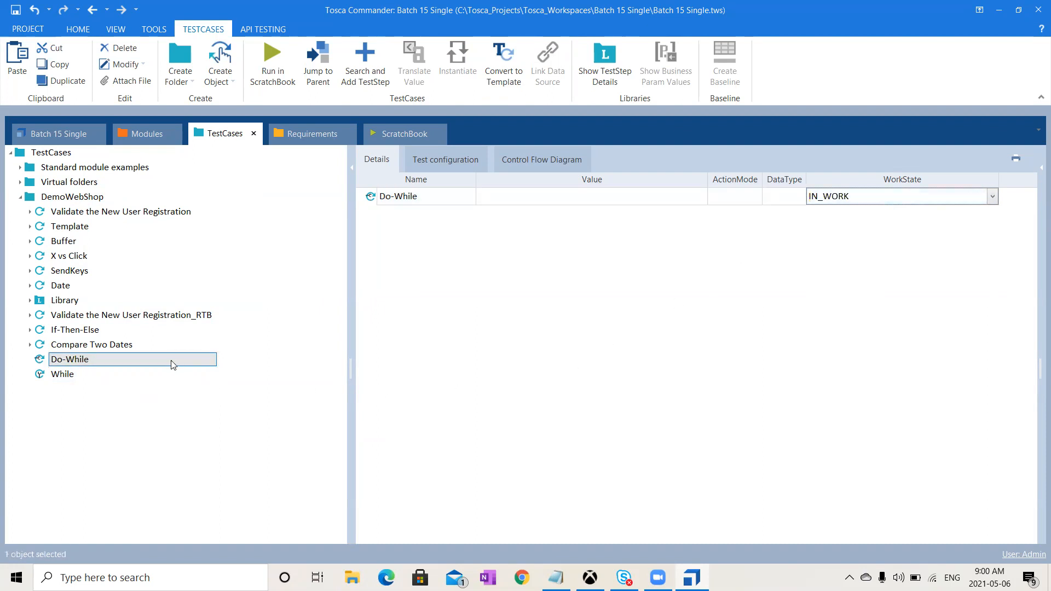
pyautogui.click(104, 375)
pyautogui.click(885, 202)
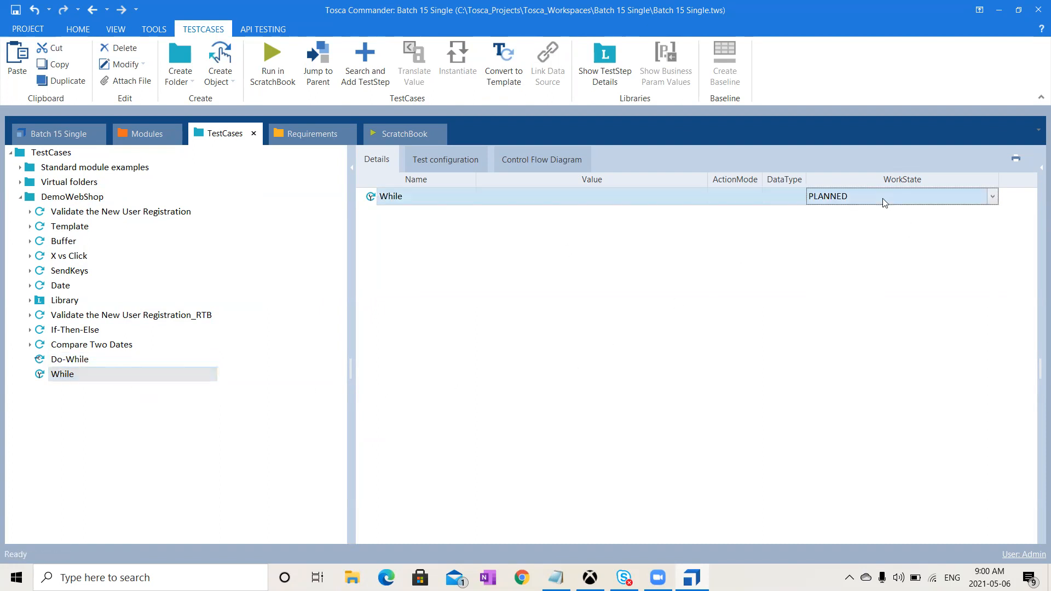
pyautogui.write('IN_WORK')
pyautogui.click(485, 343)
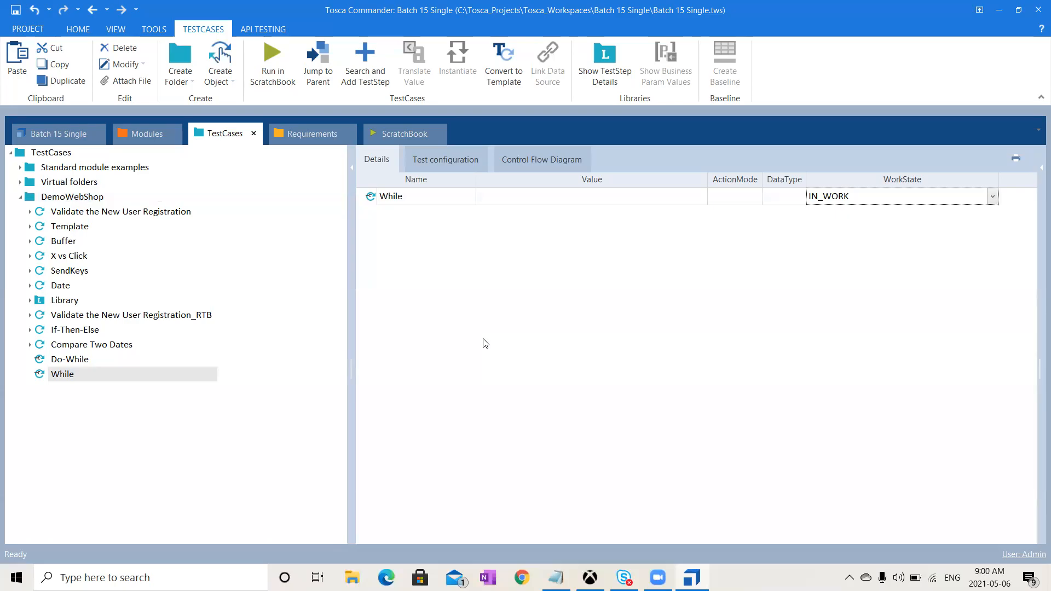
# Step: Add a Do statement to the Do-While test case, keep its default name, and expand it to show its Loop and Condition
pyautogui.click(73, 359)
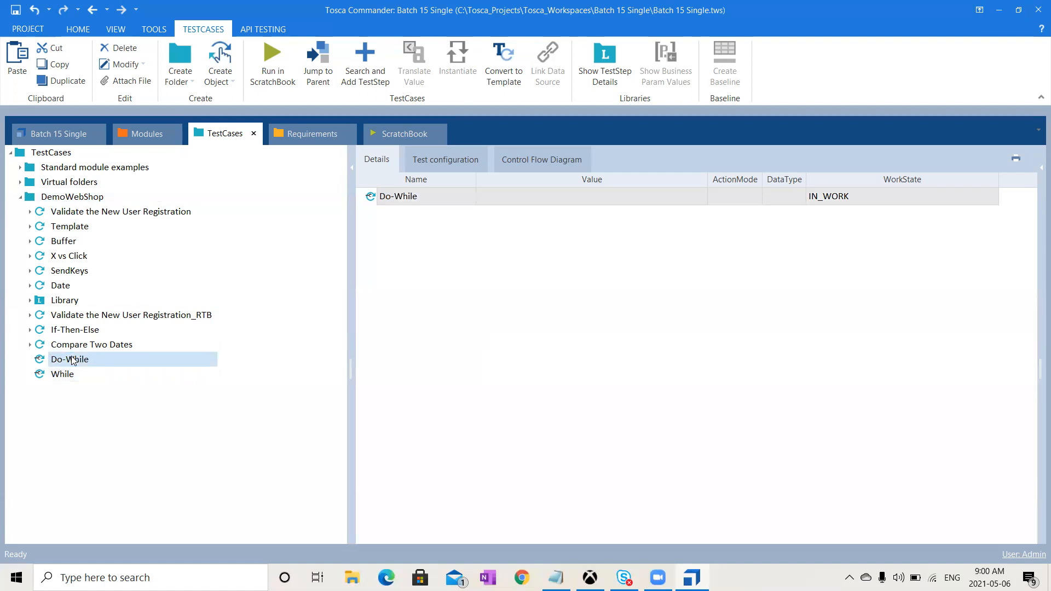
pyautogui.rightClick(73, 359)
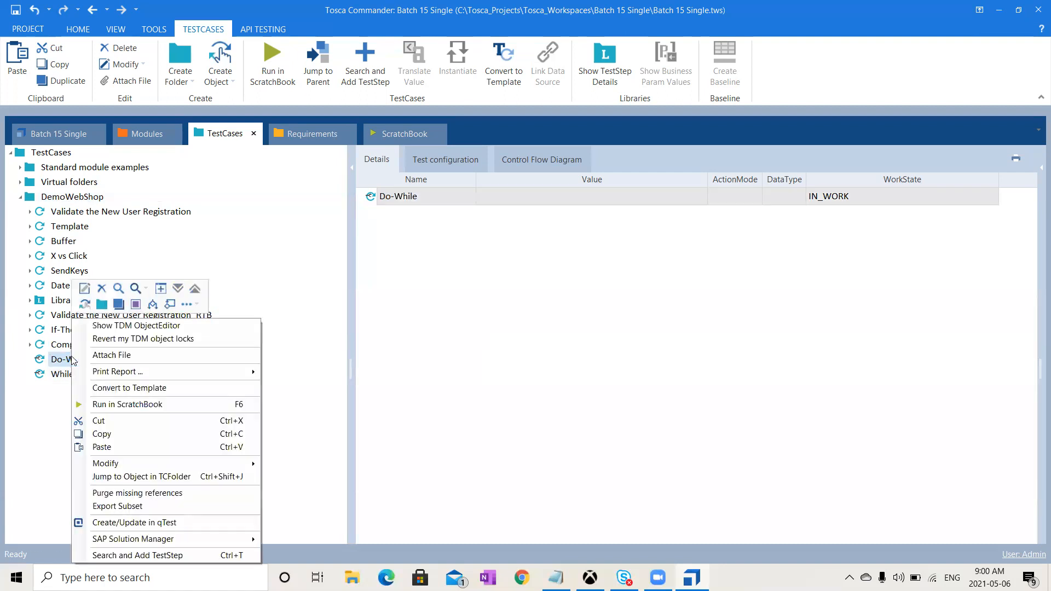
pyautogui.click(171, 304)
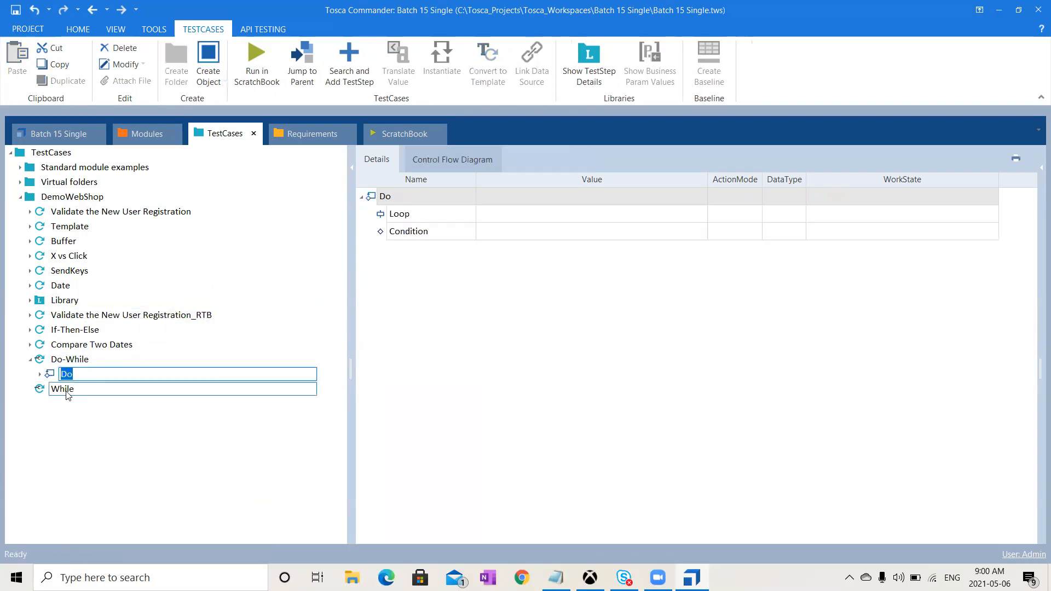
pyautogui.press('Return')
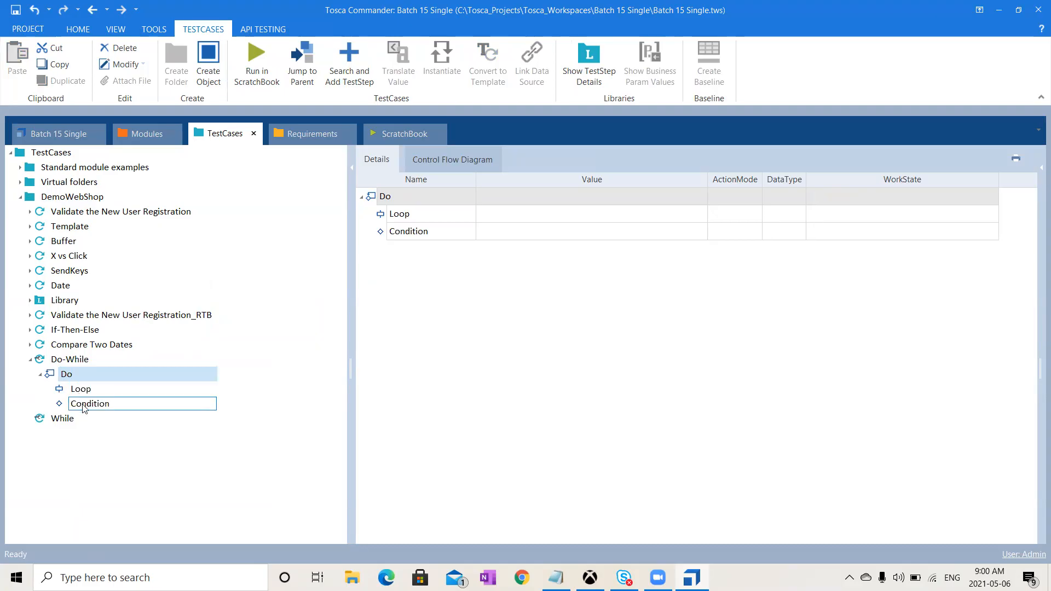
# Step: Create a WHILE statement inside the While test case and expand it to compare its Condition and Loop order with the Do statement
pyautogui.click(73, 424)
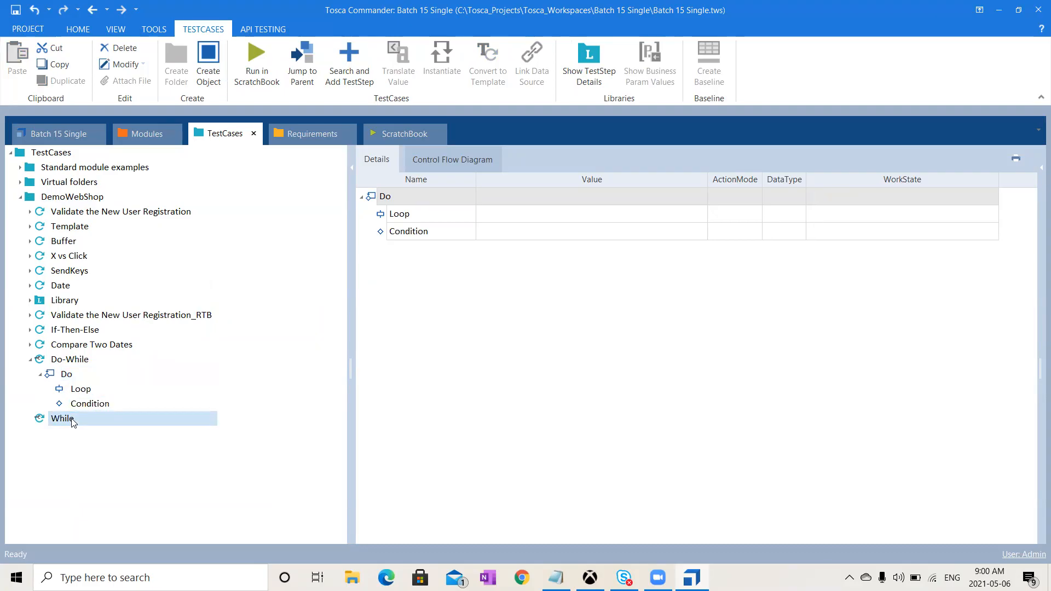
pyautogui.rightClick(72, 423)
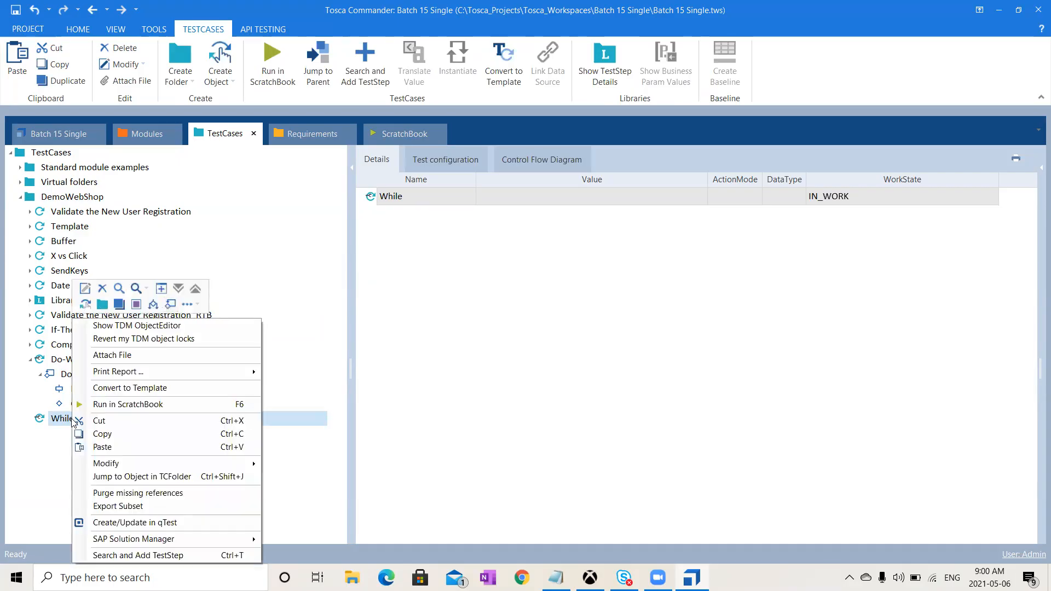
pyautogui.click(191, 311)
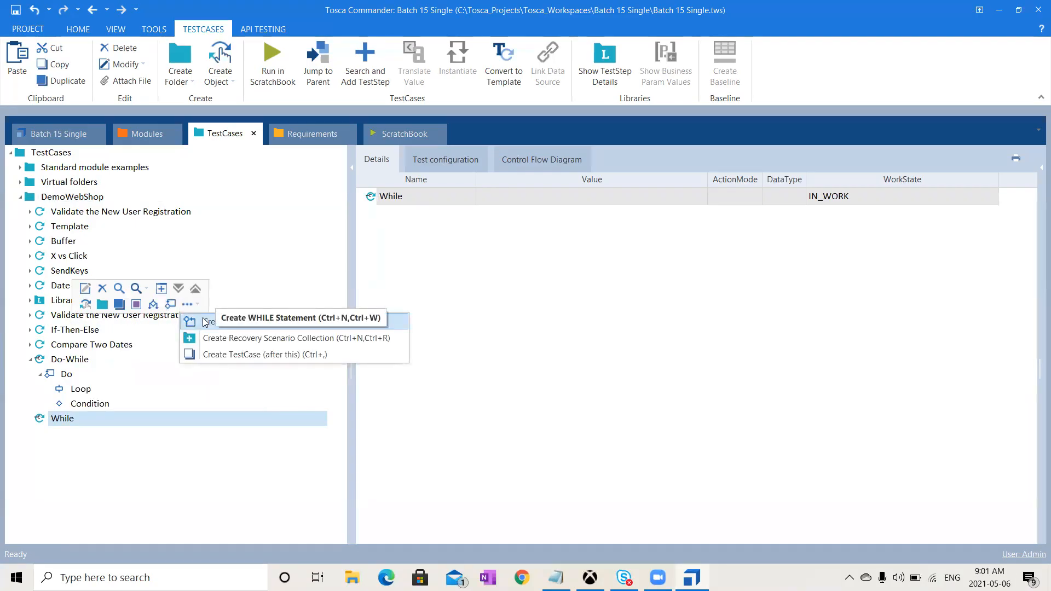
pyautogui.click(206, 322)
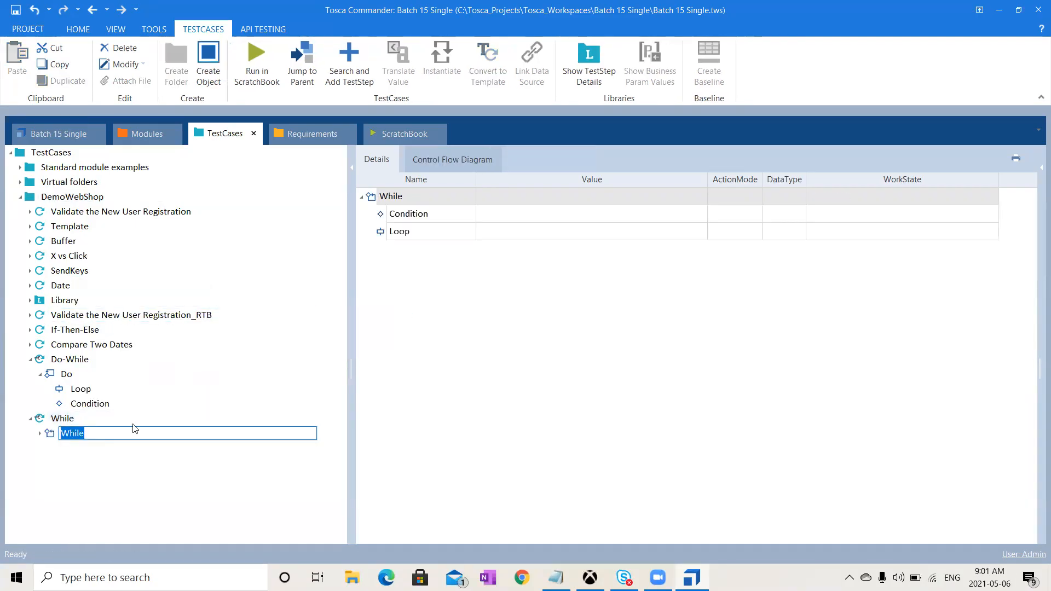
pyautogui.click(40, 433)
pyautogui.click(102, 448)
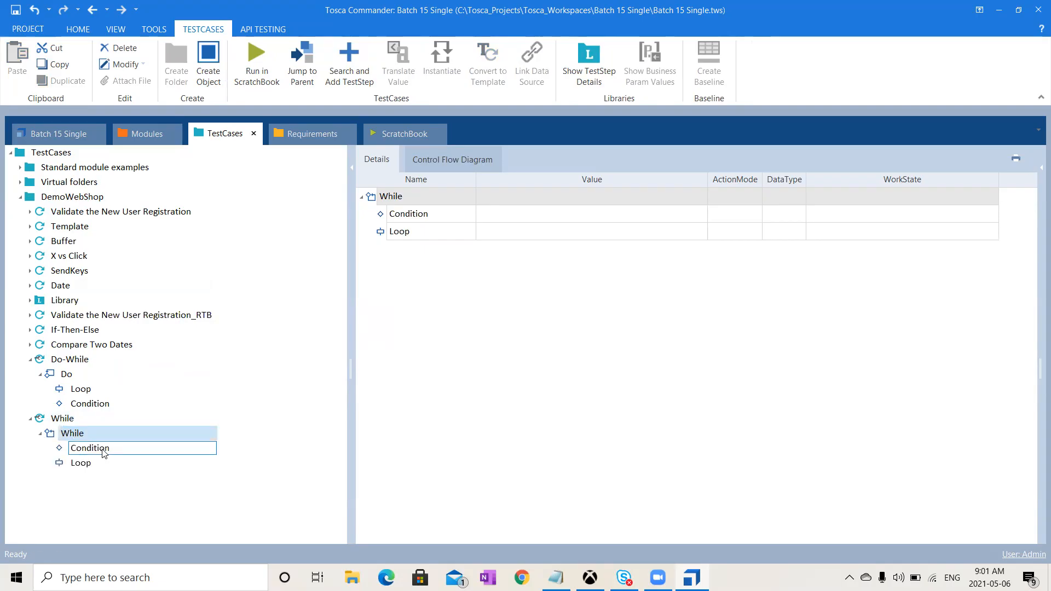
pyautogui.click(106, 466)
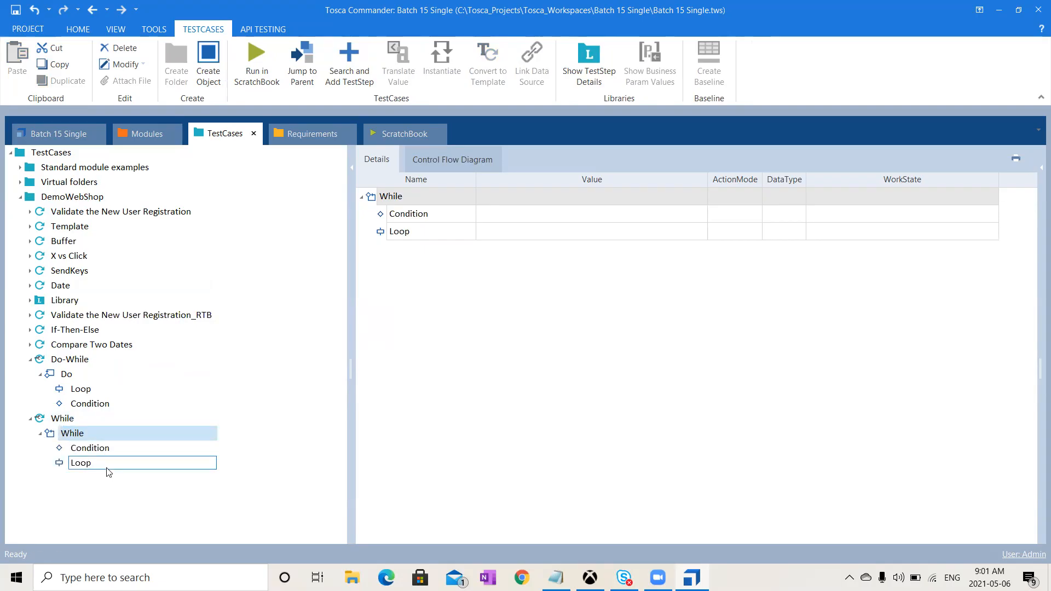
pyautogui.click(126, 376)
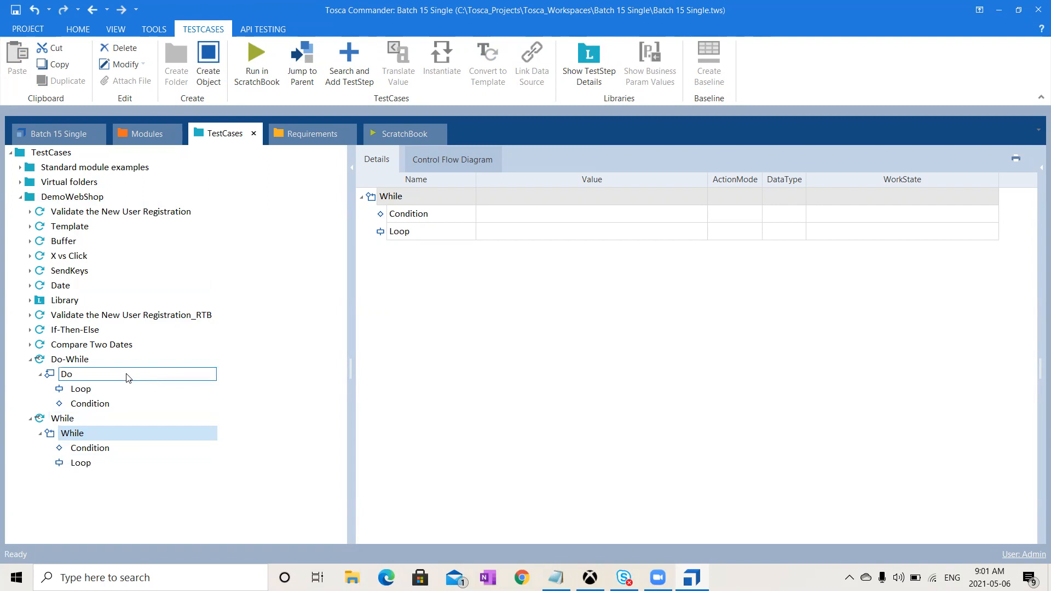
pyautogui.click(105, 390)
# Step: Switch to Notepad and add the line 'Condition: my buffer value is greater than 6' below the notes, reusing the text from the first line
pyautogui.hotkey('alt', 'Tab')
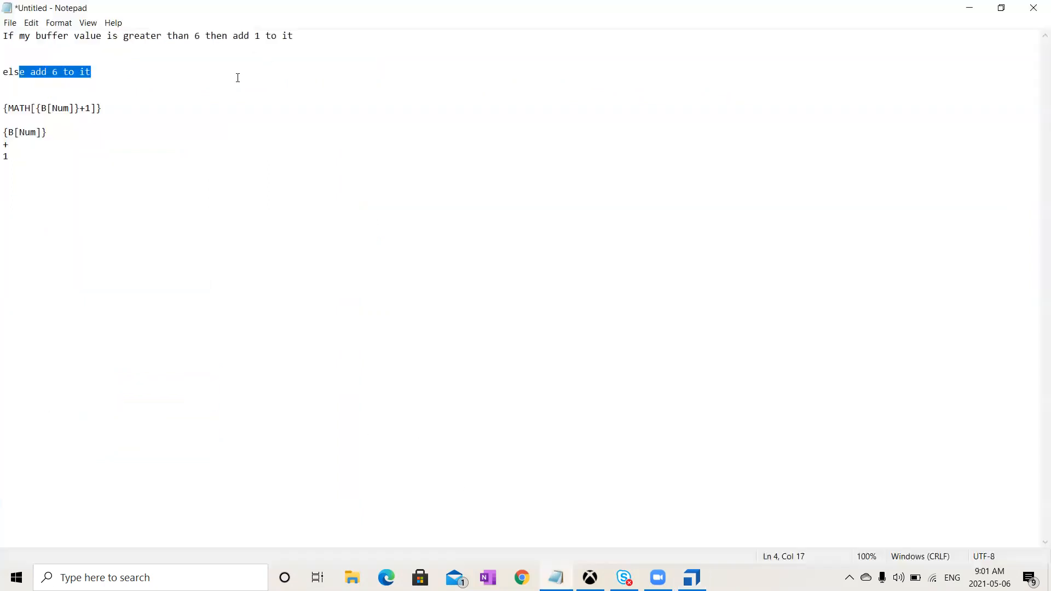
pyautogui.click(27, 156)
pyautogui.press('Return')
pyautogui.press('Return')
pyautogui.press('Return')
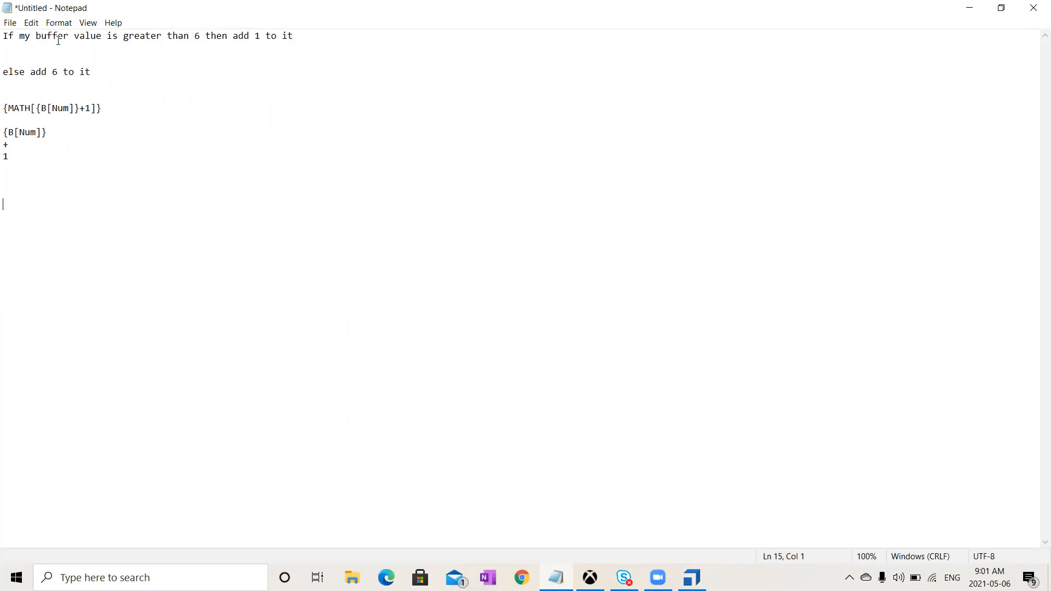
pyautogui.moveTo(19, 36); pyautogui.dragTo(201, 33)
pyautogui.hotkey('ctrl', 'c')
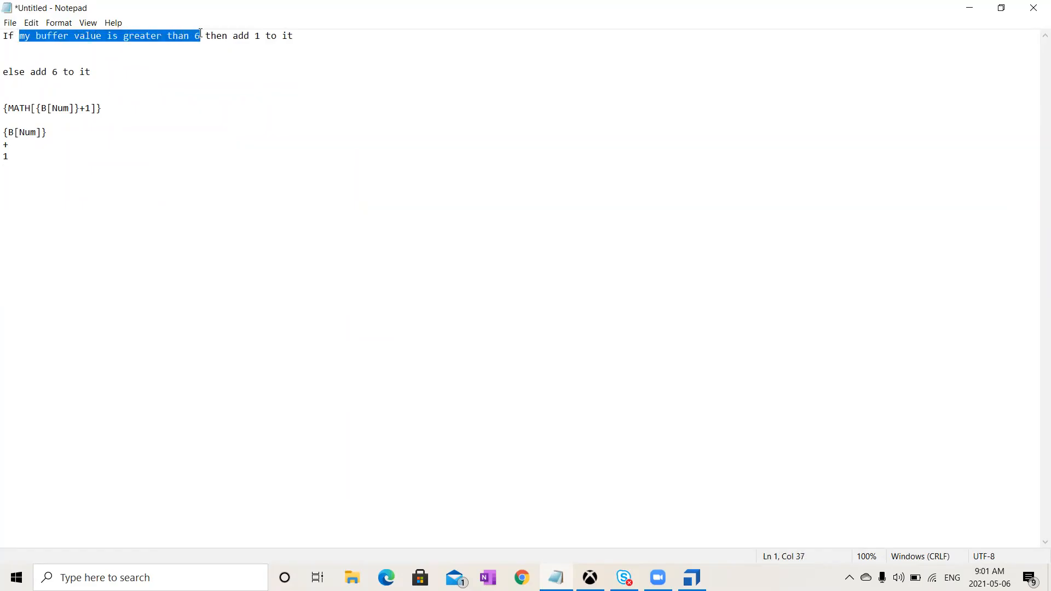
pyautogui.click(42, 251)
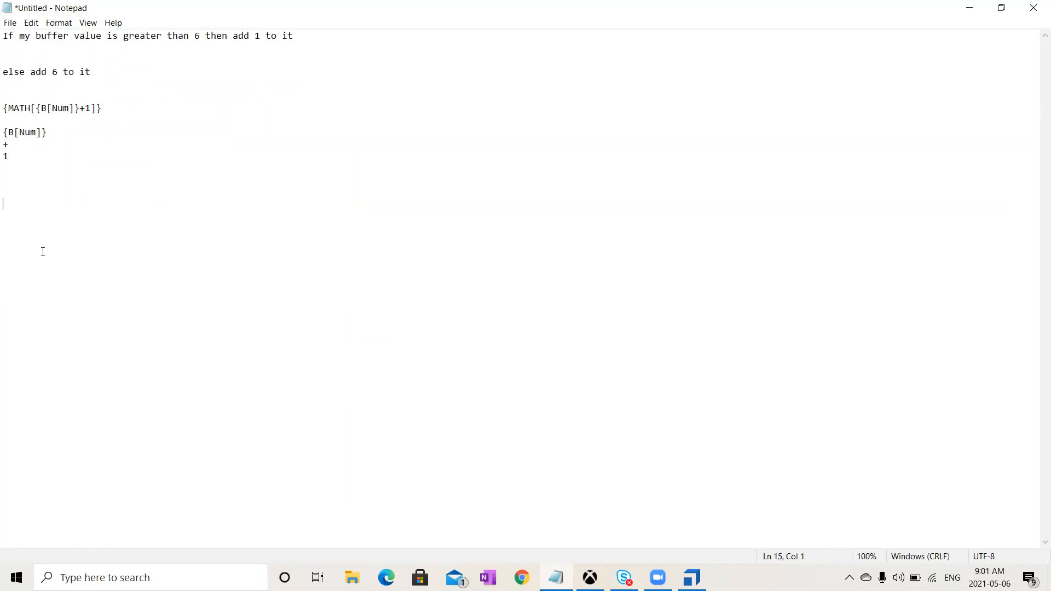
pyautogui.write('Condition:')
pyautogui.hotkey('ctrl', 'v')
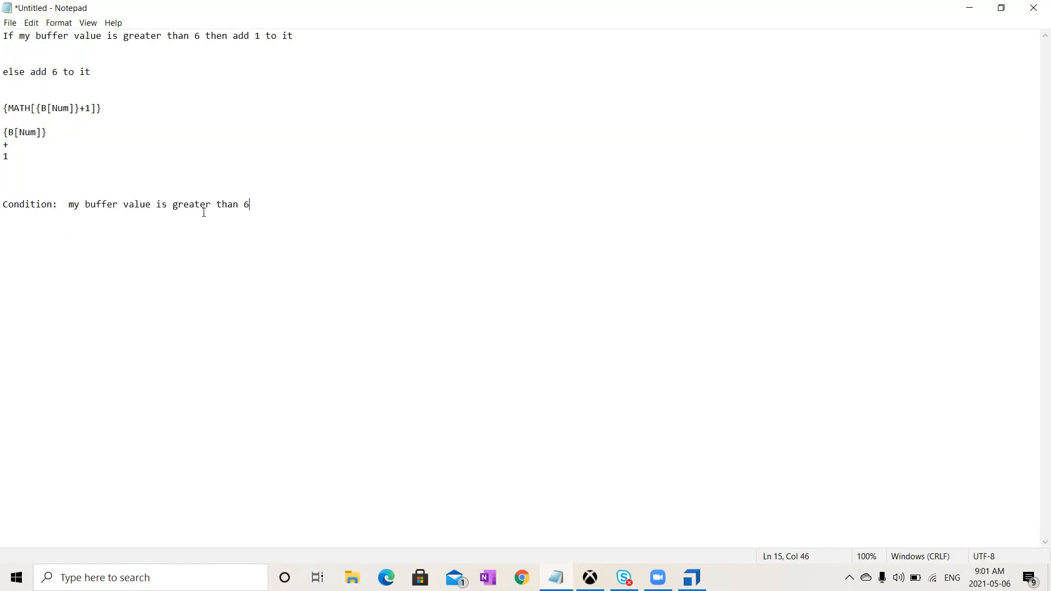
# Step: Add the note 'Loop: Add 1 to it' above the condition line and return to Tosca Commander
pyautogui.click(21, 176)
pyautogui.write('Loop: Add 1 to it')
pyautogui.click(973, 7)
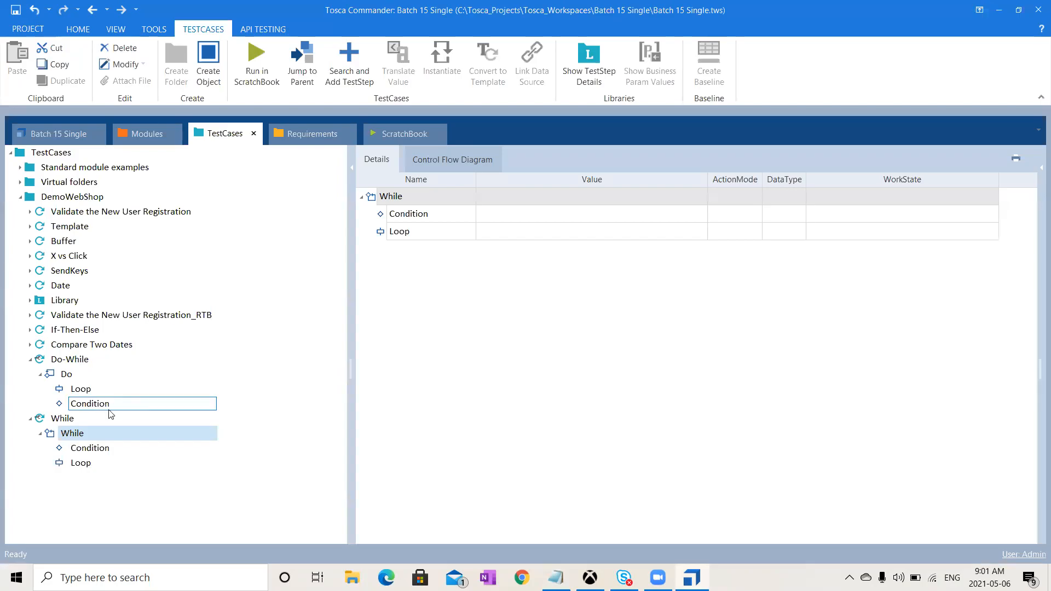
# Step: Copy the TBox Set Buffer step from the If-Then-Else test case into the While and Do-While test cases
pyautogui.click(29, 330)
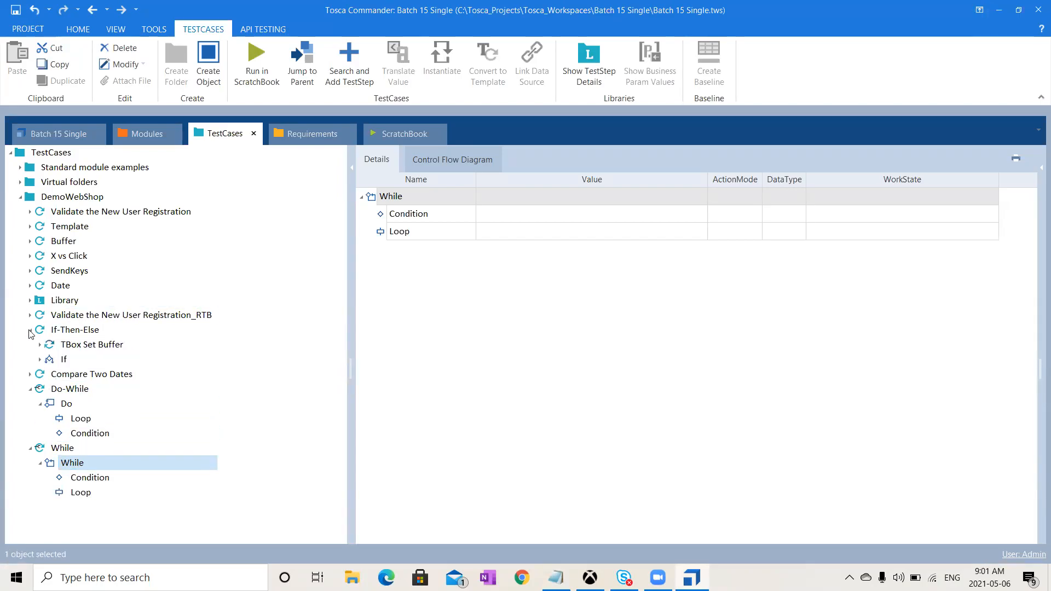
pyautogui.click(71, 359)
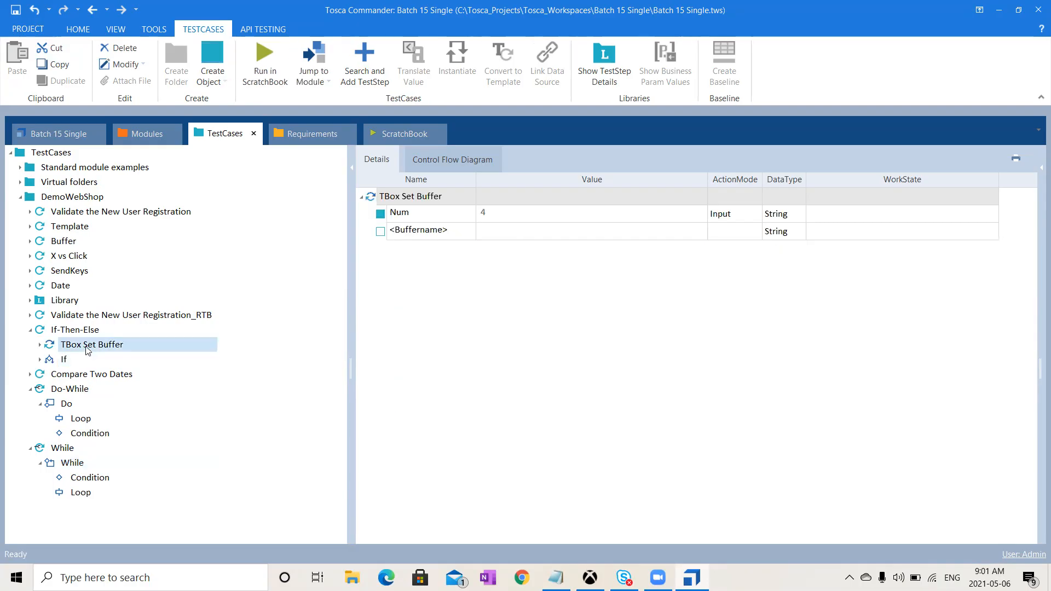
pyautogui.click(70, 446)
pyautogui.hotkey('ctrl', 'v')
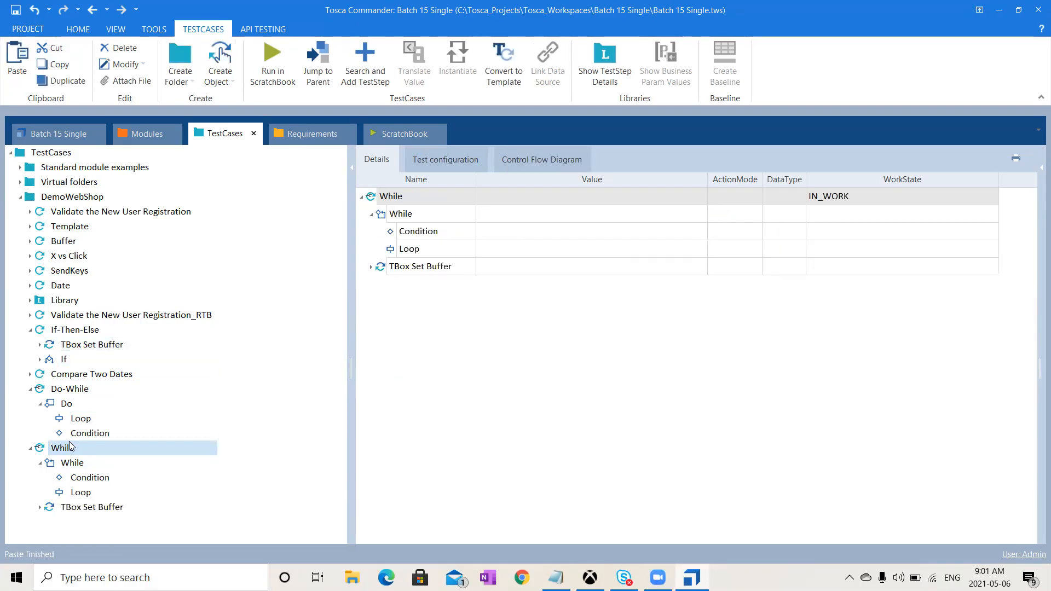
pyautogui.click(70, 388)
pyautogui.hotkey('ctrl', 'v')
# Step: Move the copied TBox Set Buffer step ahead of the loop statement in both test cases and collapse the While test case
pyautogui.moveTo(96, 448); pyautogui.dragTo(92, 403)
pyautogui.moveTo(90, 522); pyautogui.dragTo(66, 474)
pyautogui.click(31, 463)
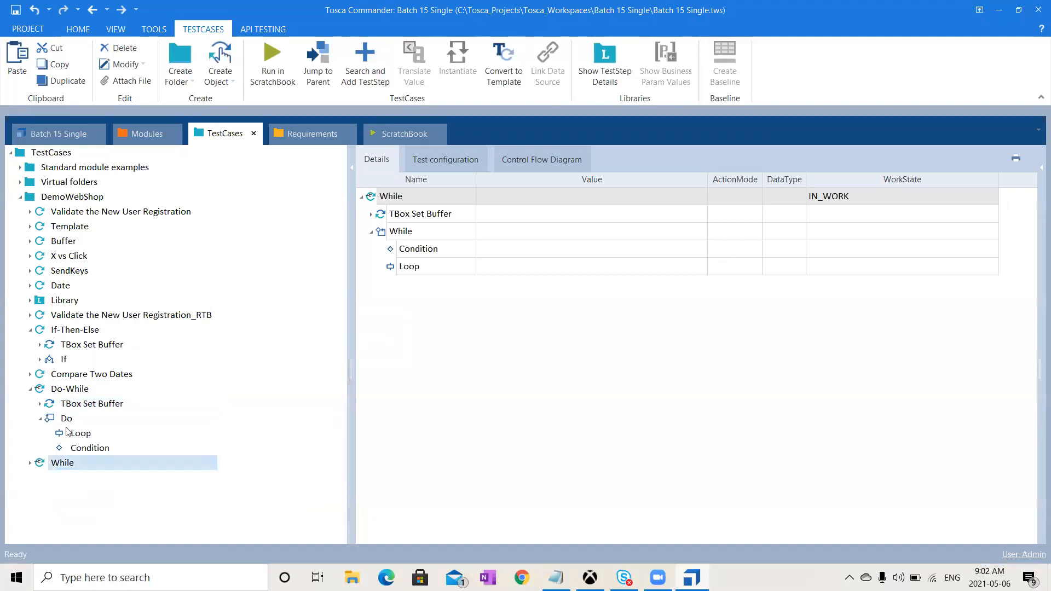
# Step: Paste a copy of the TBox Set Buffer step into the Loop of the Do statement and expand the Loop
pyautogui.click(86, 432)
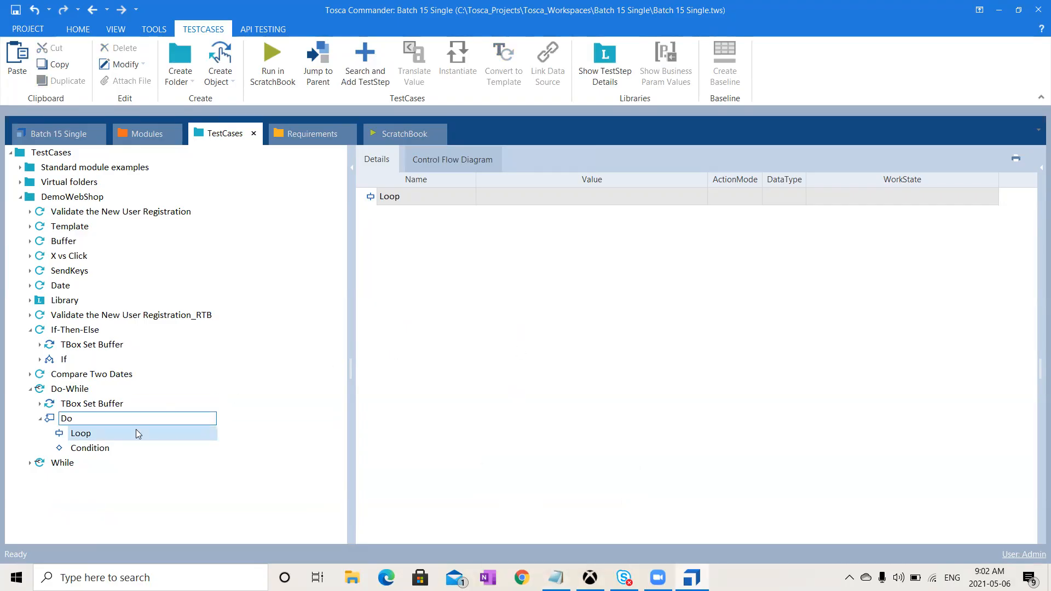
pyautogui.hotkey('ctrl', 'v')
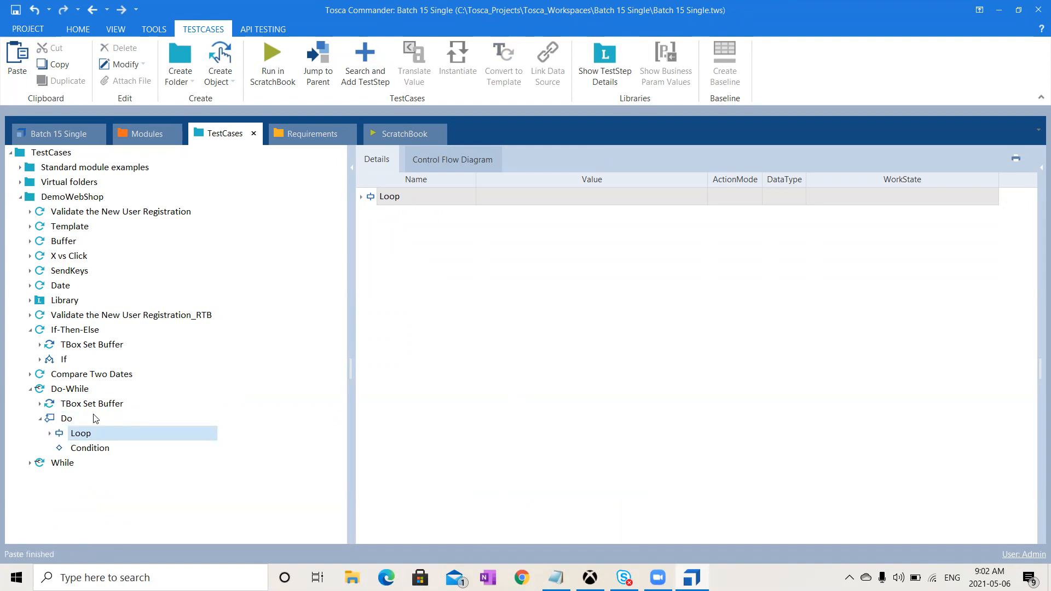
pyautogui.click(50, 433)
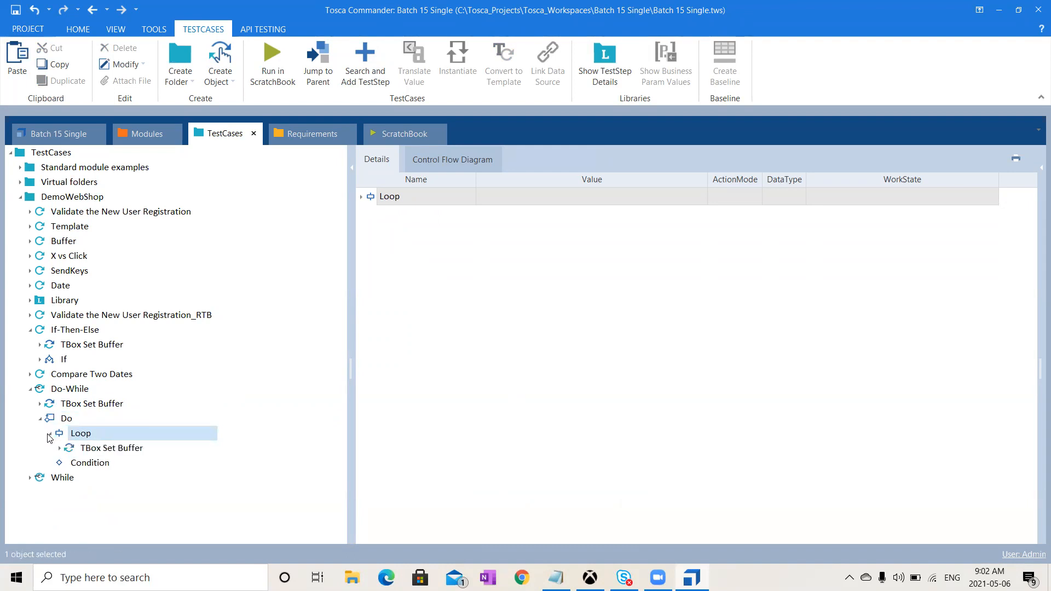
# Step: Open the Num value of the TBox Set Buffer step in the Do-While Loop and begin an expression with {
pyautogui.click(101, 448)
pyautogui.click(498, 215)
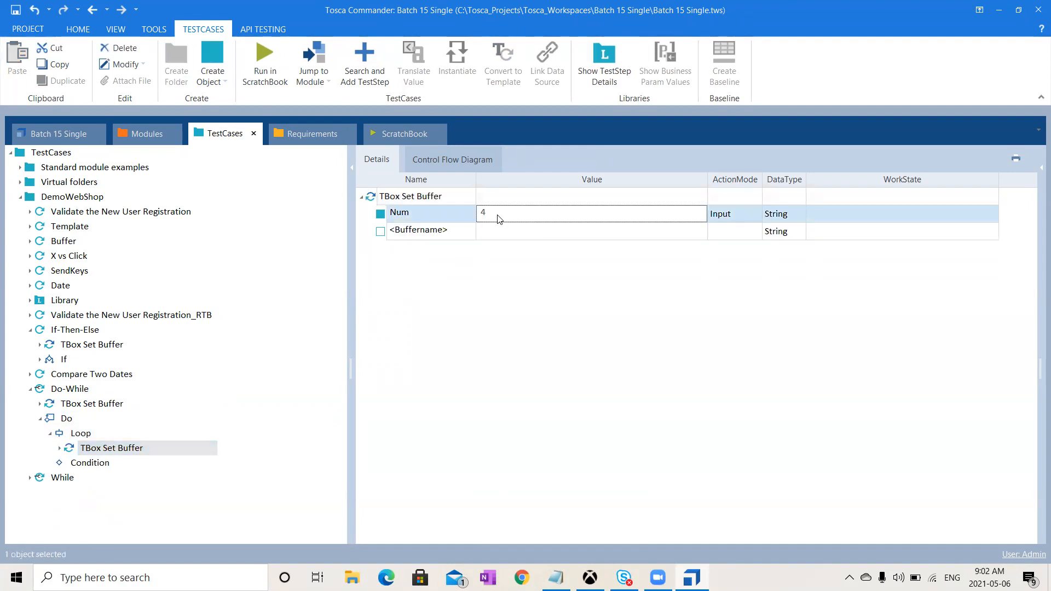
pyautogui.write('{')
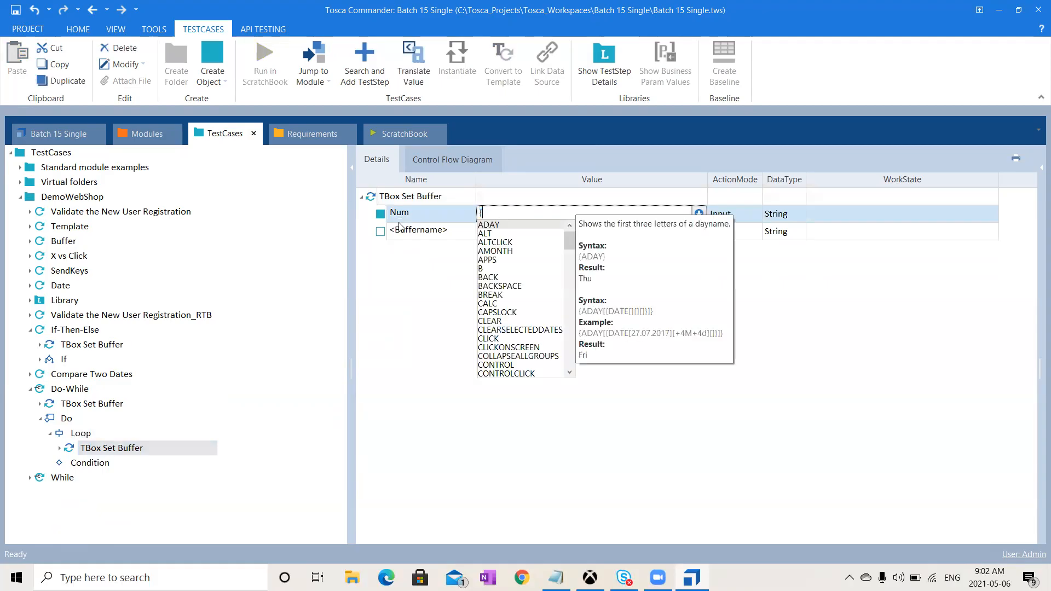
pyautogui.write('MATH[')
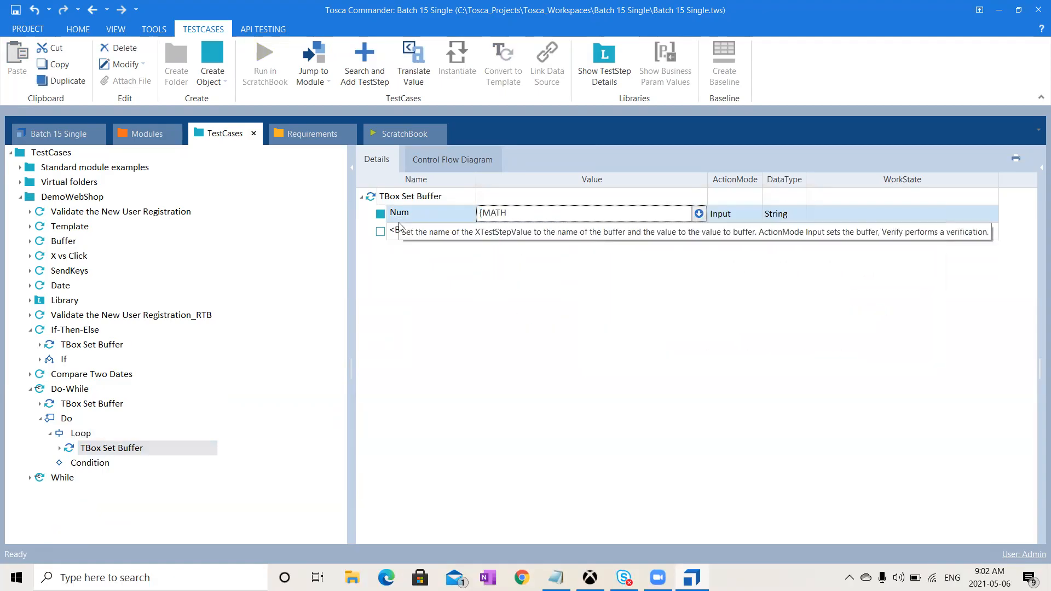
pyautogui.press('BackSpace')
pyautogui.press('BackSpace')
pyautogui.press('BackSpace')
pyautogui.press('BackSpace')
pyautogui.press('BackSpace')
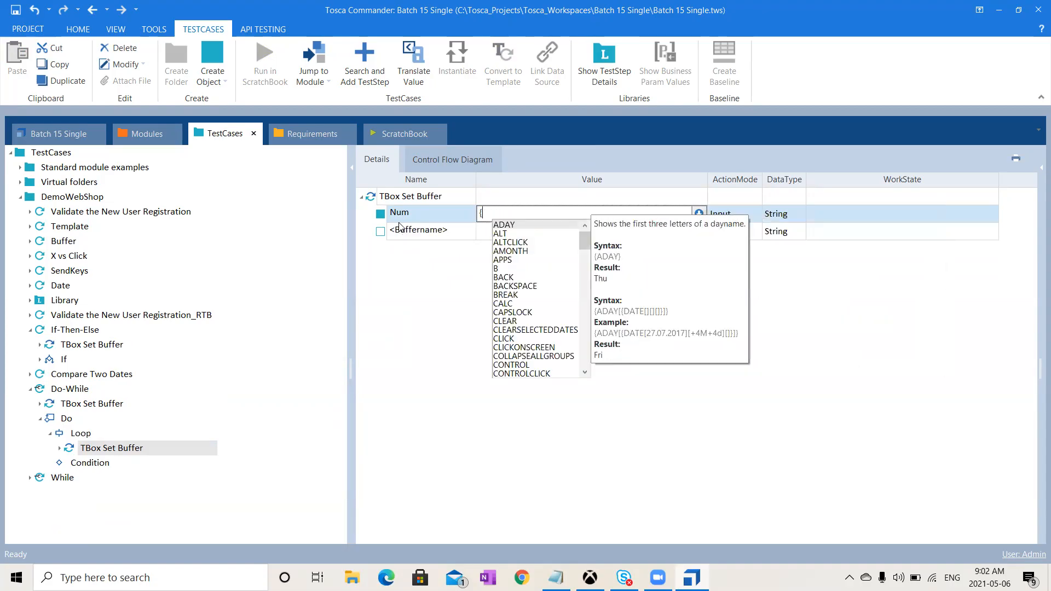
# Step: Complete the Num value of the Loop's TBox Set Buffer step as {CALC[{B[Num]}+1]}
pyautogui.write('CALC[{B[')
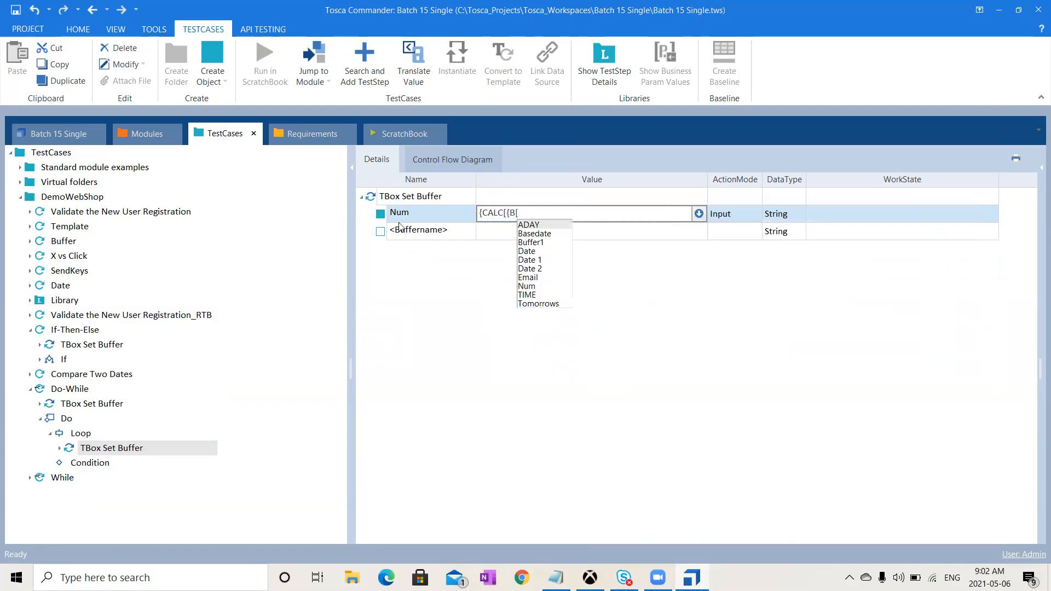
pyautogui.write('Num]}')
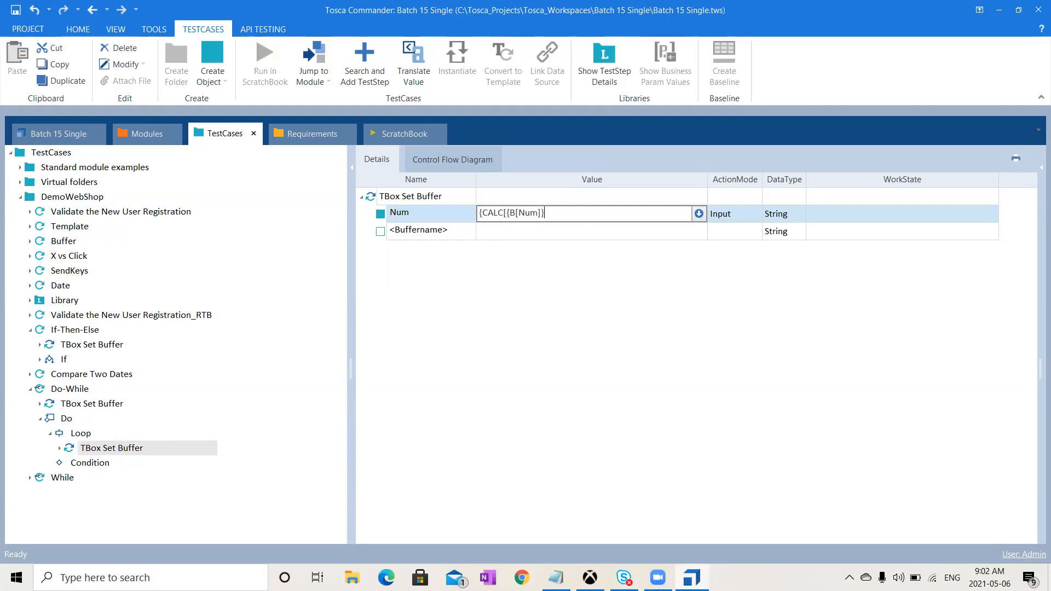
pyautogui.write('+1]}')
pyautogui.click(367, 311)
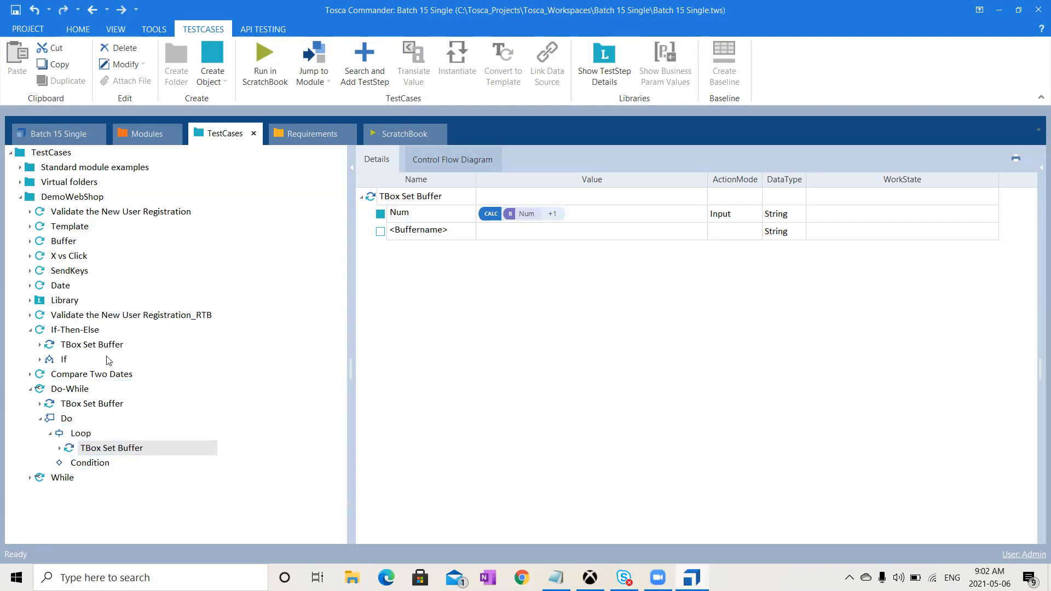
# Step: Copy the TBox Evaluation Tool step from the If condition into the Condition of the Do statement and expand it
pyautogui.click(40, 360)
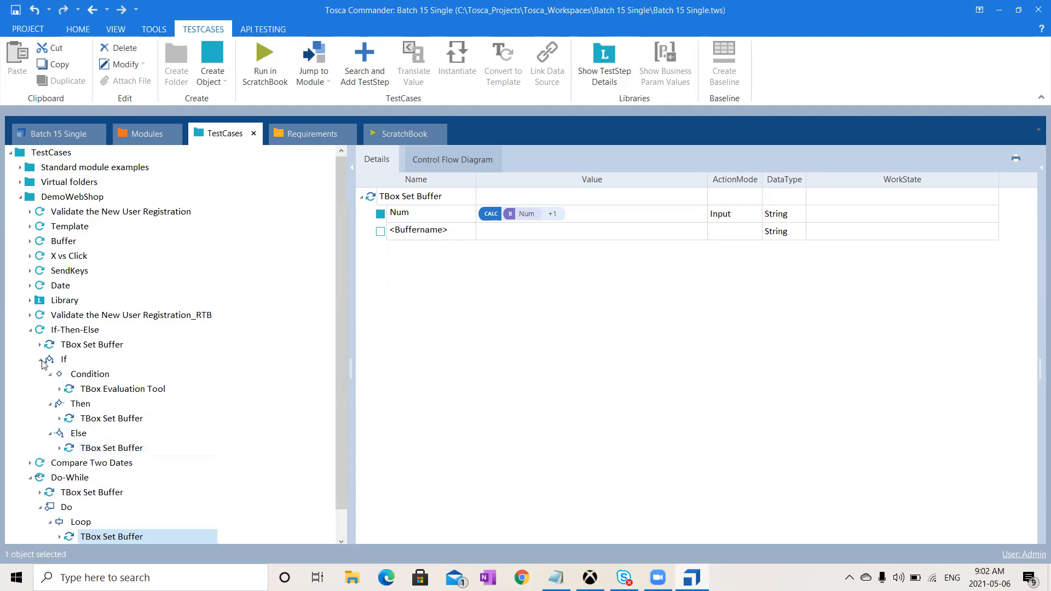
pyautogui.click(127, 390)
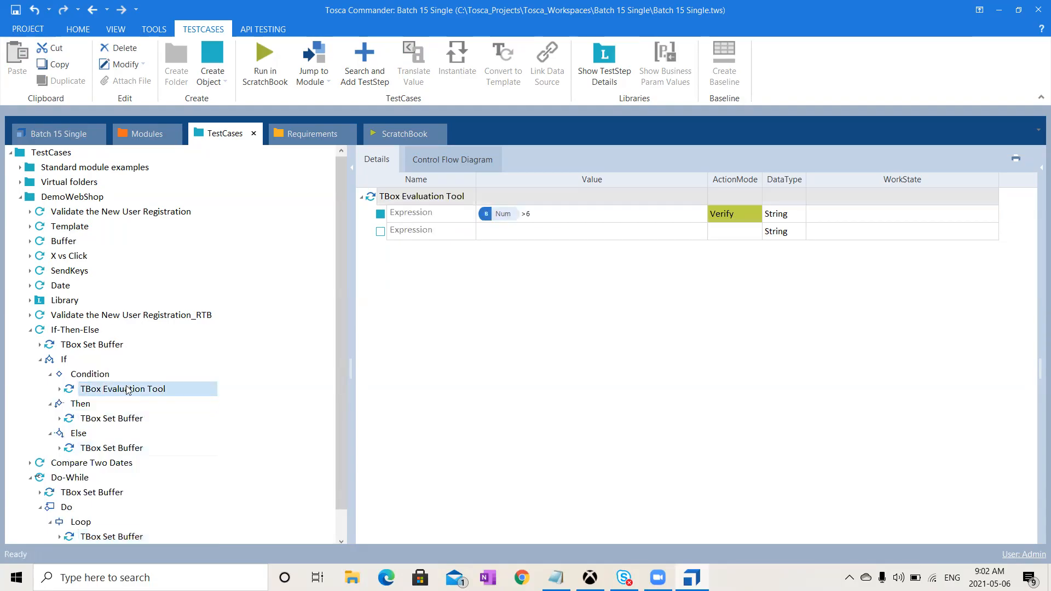
pyautogui.hotkey('ctrl', 'c')
pyautogui.click(40, 360)
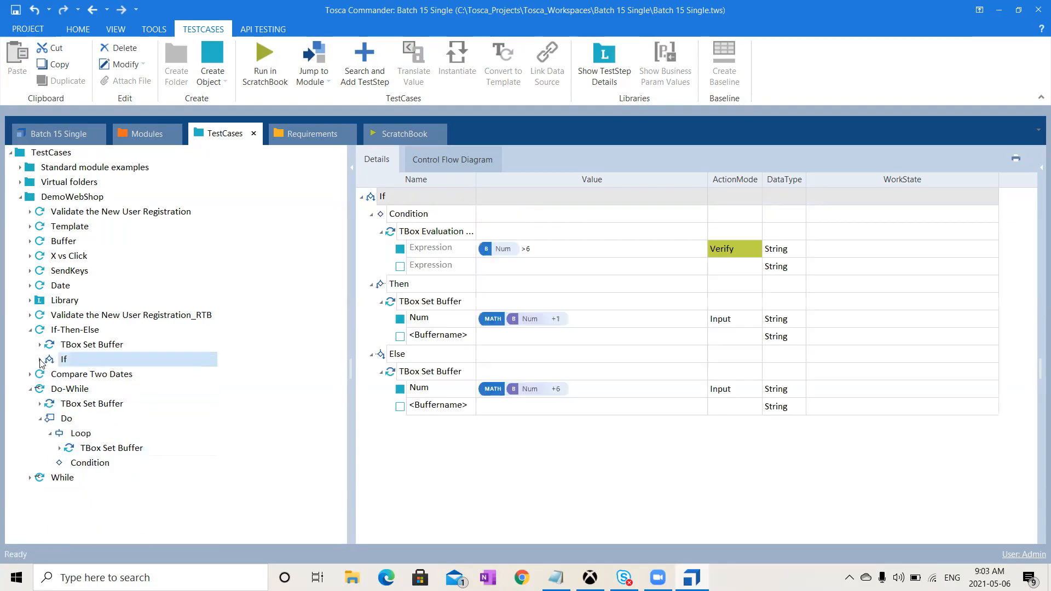
pyautogui.click(101, 467)
pyautogui.hotkey('ctrl', 'v')
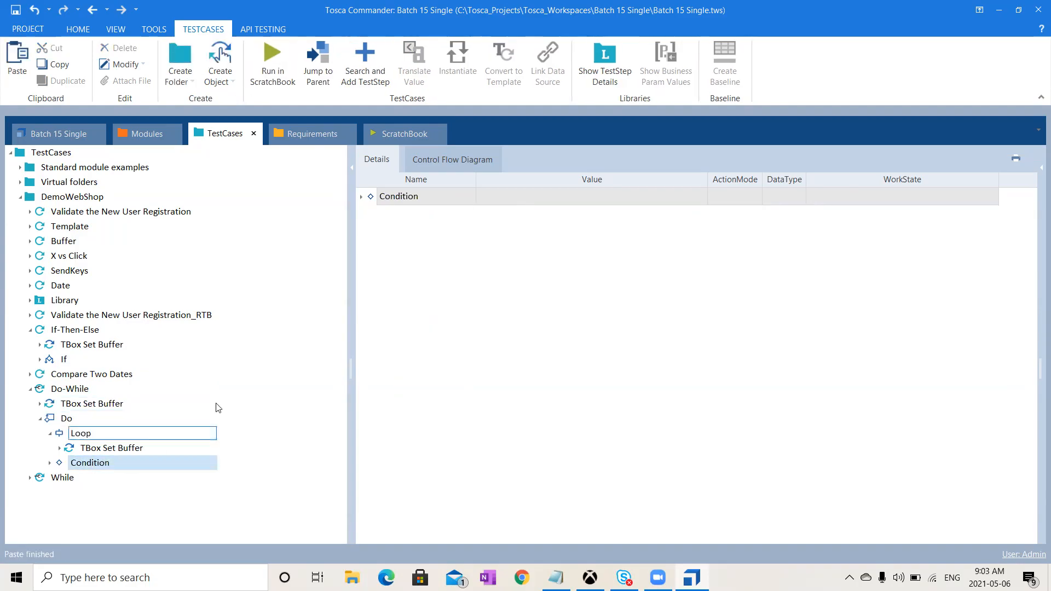
pyautogui.click(362, 198)
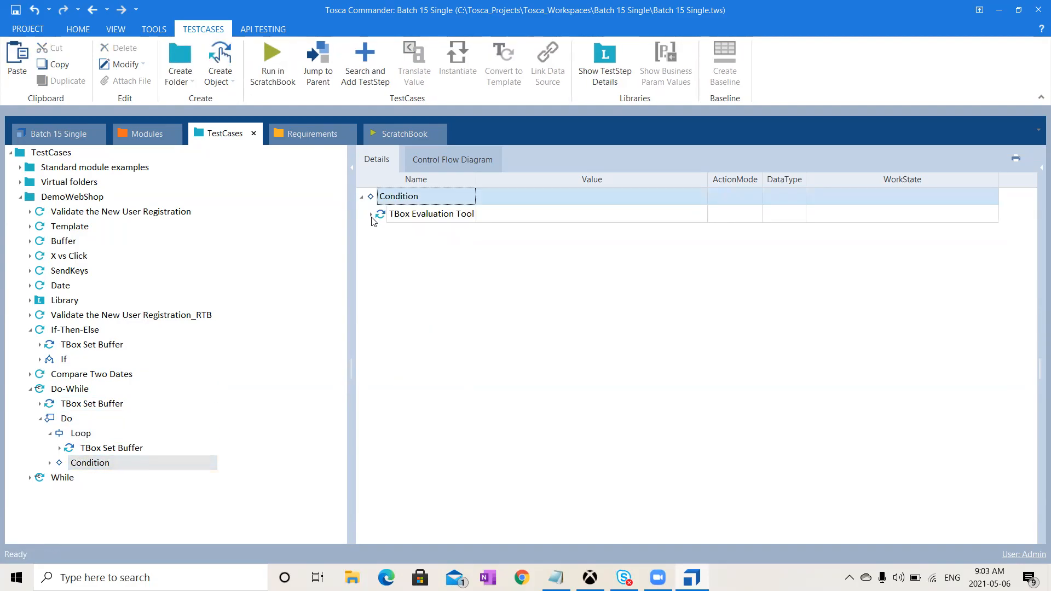
pyautogui.click(371, 214)
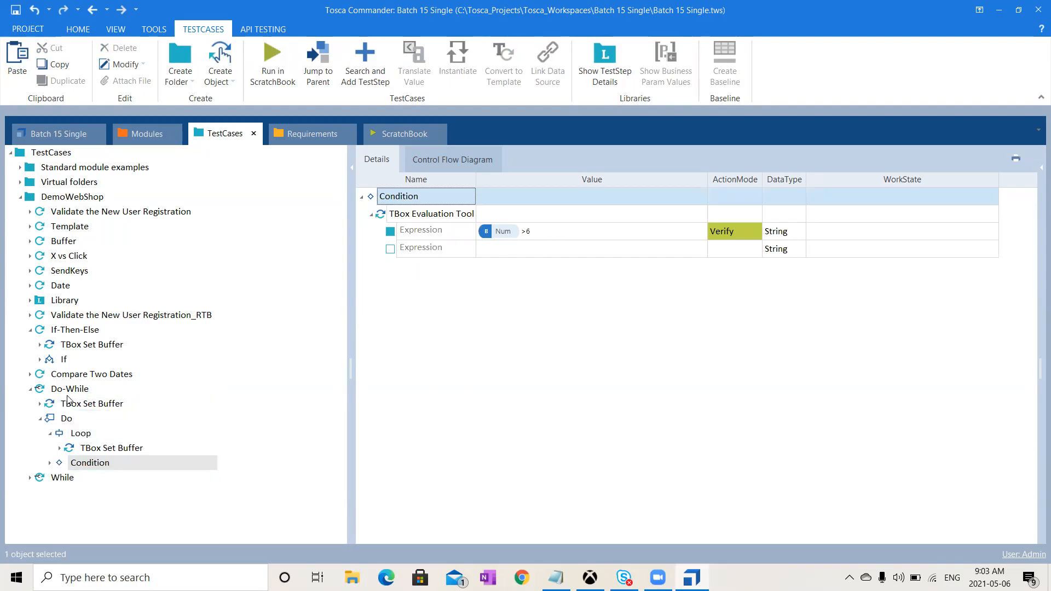
pyautogui.click(50, 464)
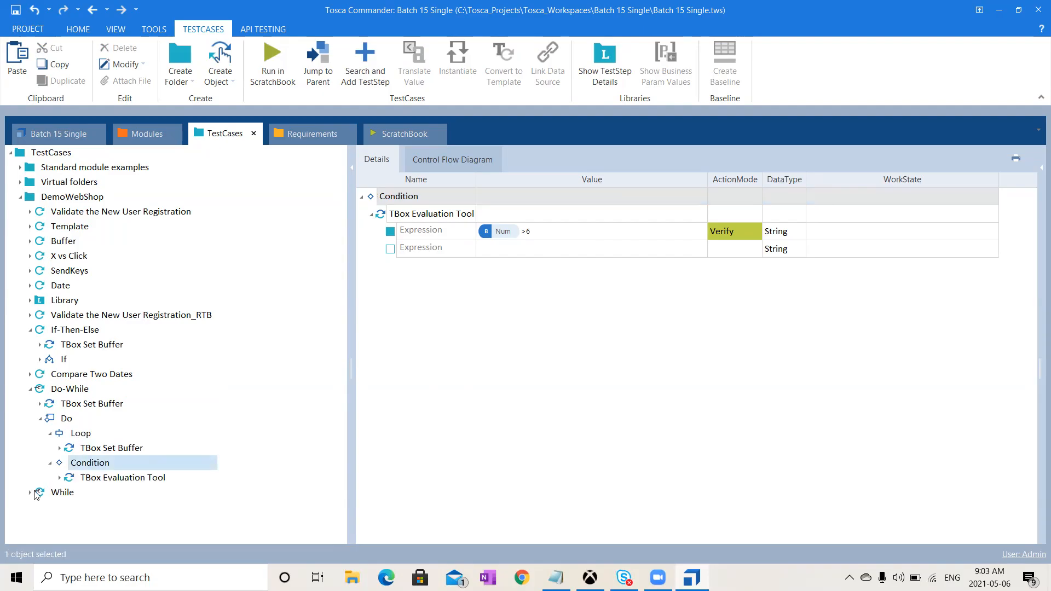
# Step: Paste the TBox Evaluation Tool step into the Condition of the While statement and show its details
pyautogui.click(35, 493)
pyautogui.click(31, 492)
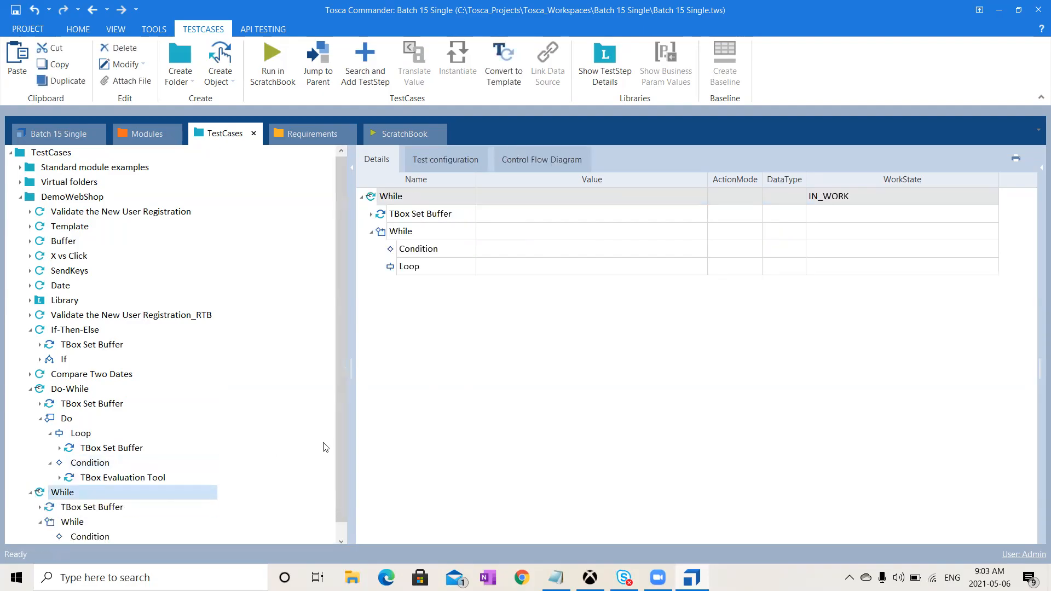
pyautogui.scroll(-1, 335, 452)
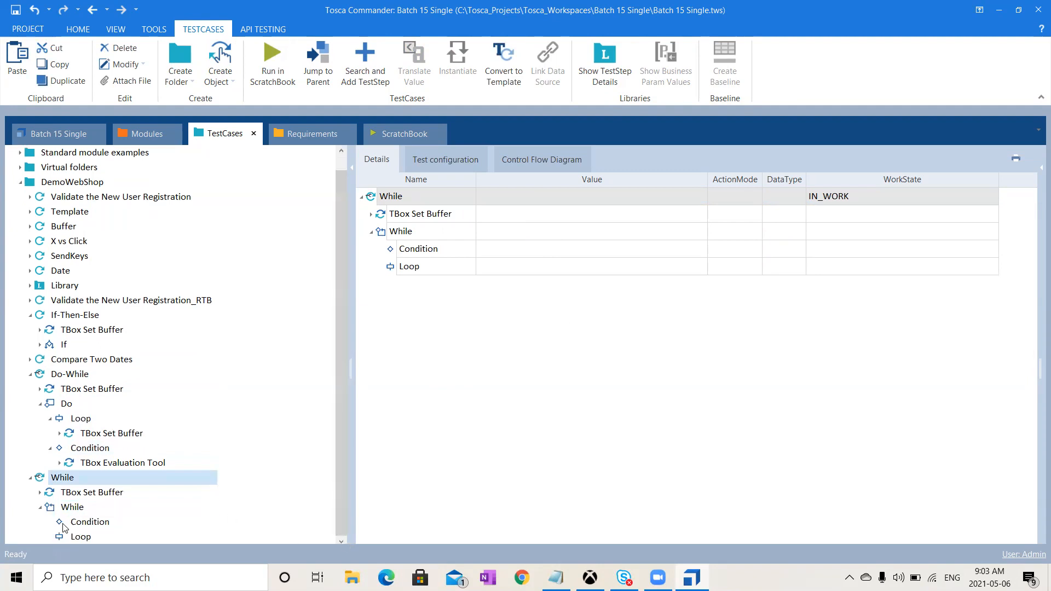
pyautogui.click(76, 525)
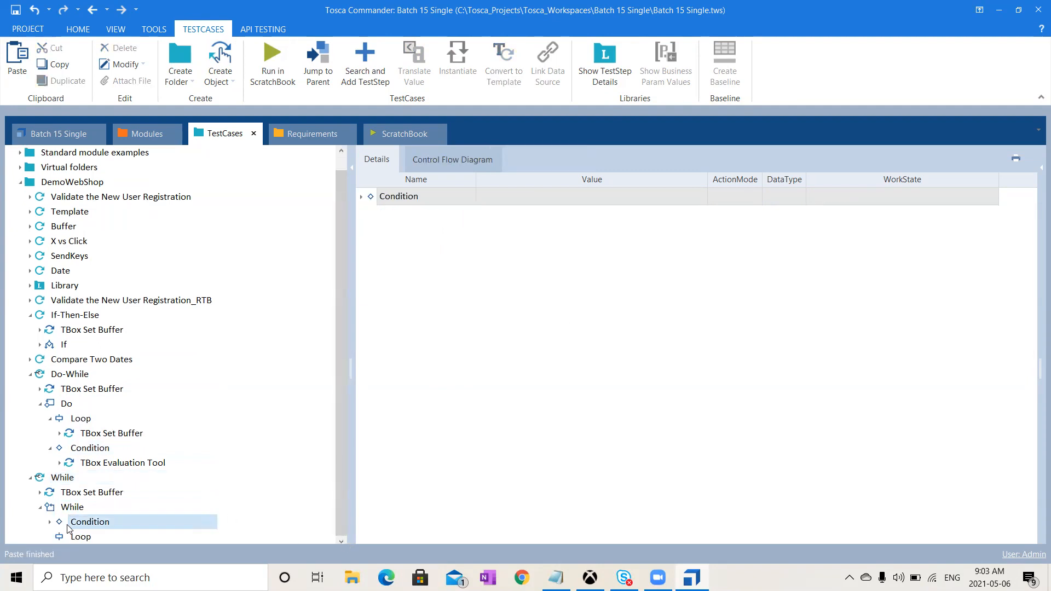
pyautogui.click(50, 523)
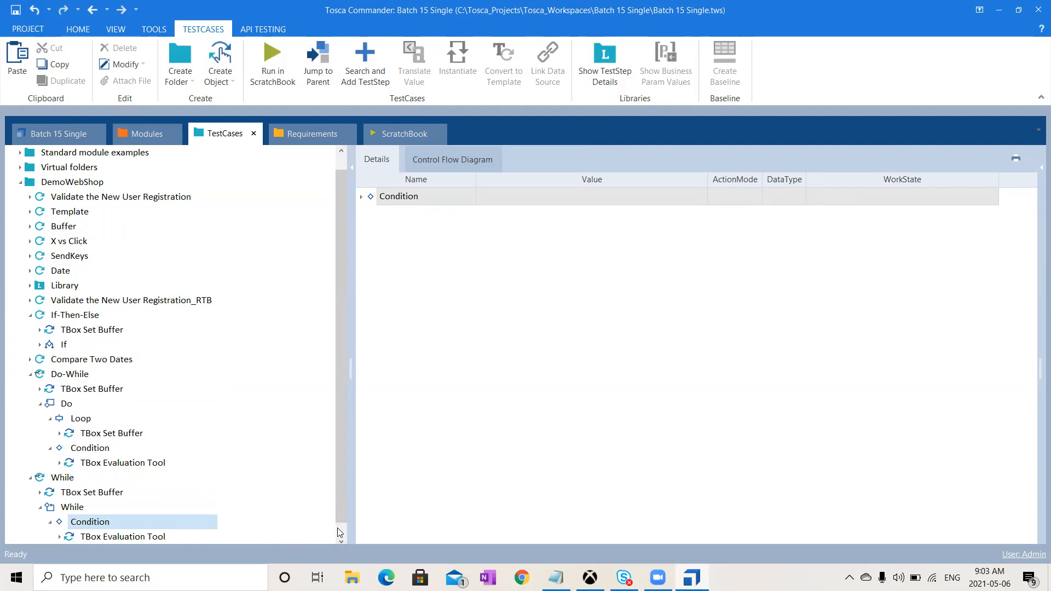
pyautogui.scroll(-1, 340, 529)
pyautogui.click(126, 524)
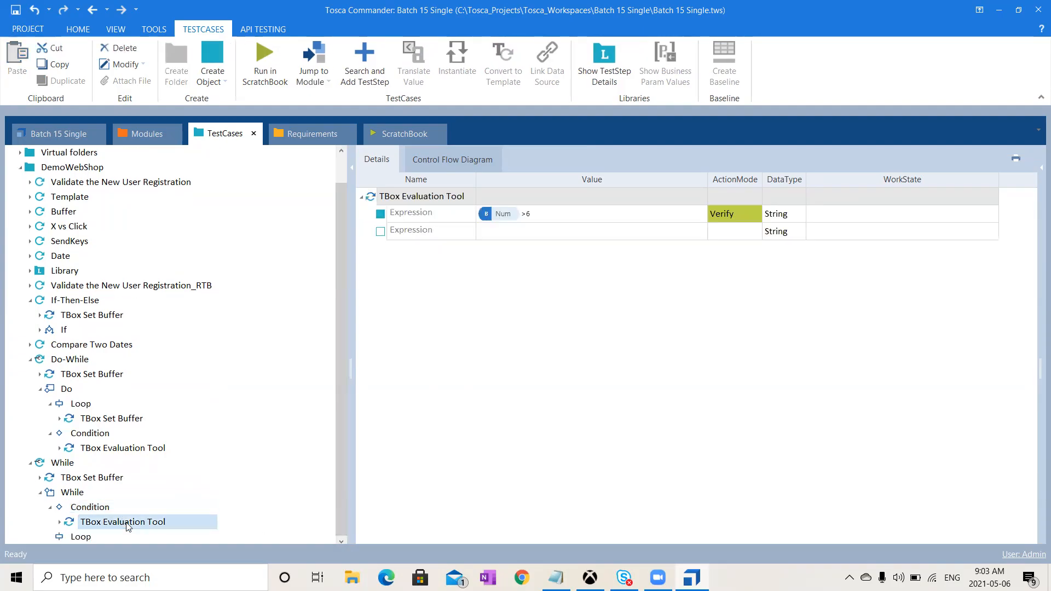
# Step: Copy the TBox Set Buffer step from the Do-While Loop into the Loop of the While statement
pyautogui.click(109, 423)
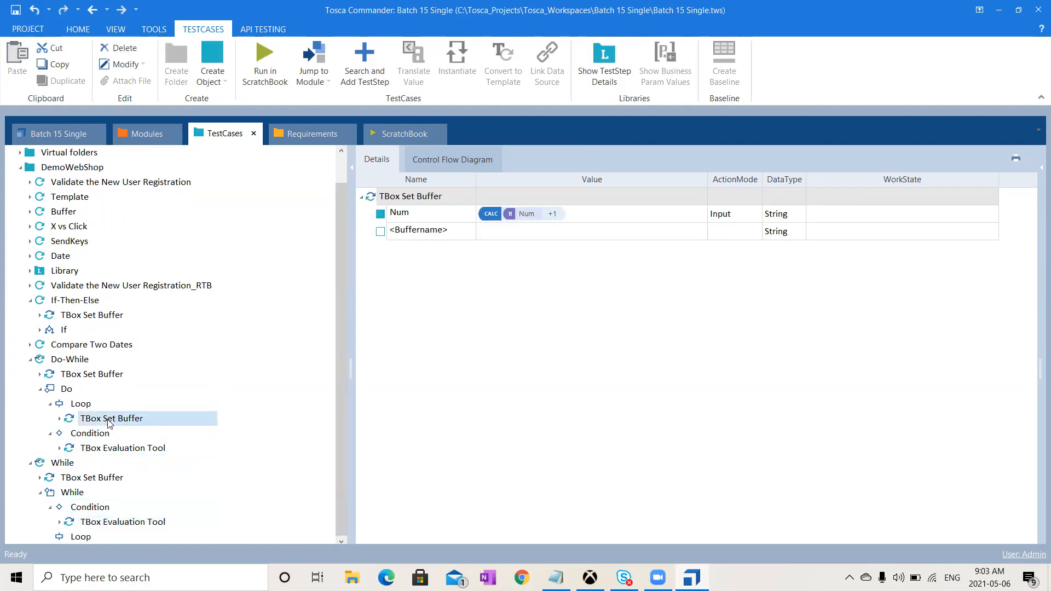
pyautogui.hotkey('ctrl', 'c')
pyautogui.click(79, 538)
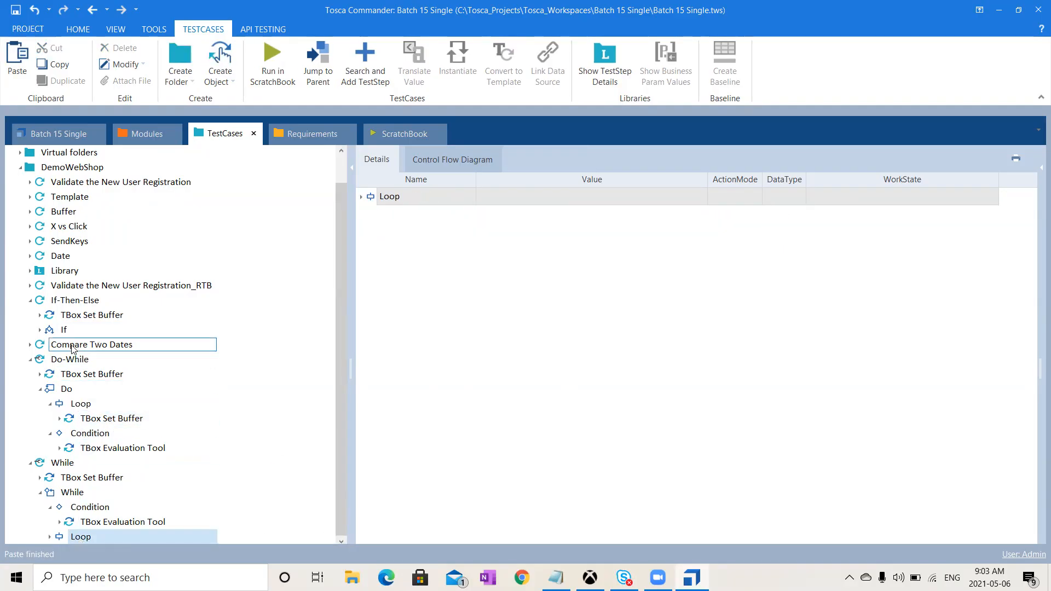
# Step: Set Num to 1 in the TBox Set Buffer step that precedes the Do statement
pyautogui.click(69, 375)
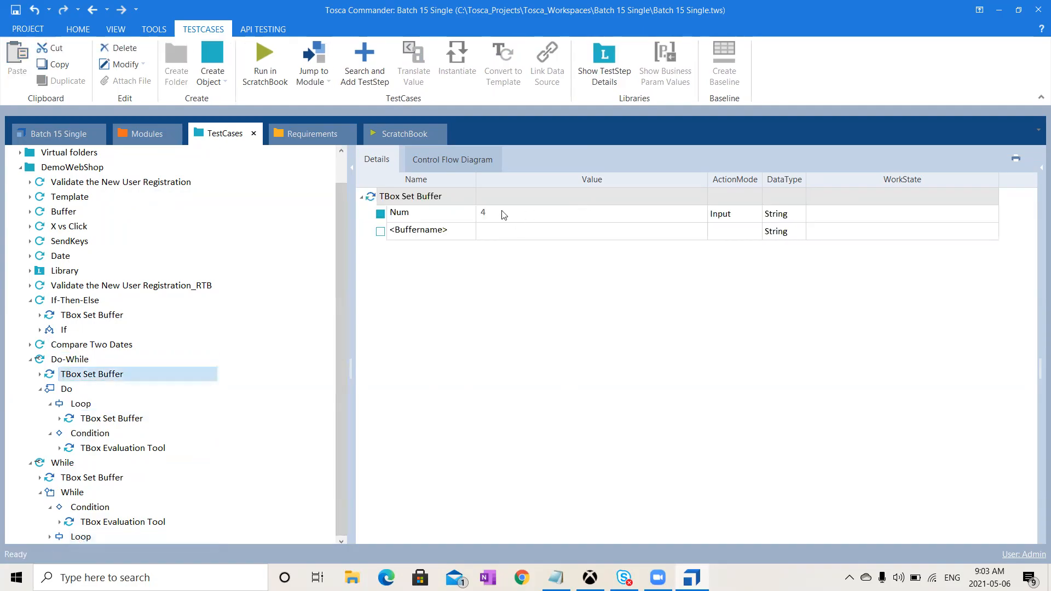
pyautogui.click(514, 218)
pyautogui.click(514, 221)
pyautogui.write('1')
pyautogui.click(428, 401)
# Step: Run the Do-While test case in the ScratchBook and expand its whole execution log
pyautogui.click(84, 363)
pyautogui.click(275, 60)
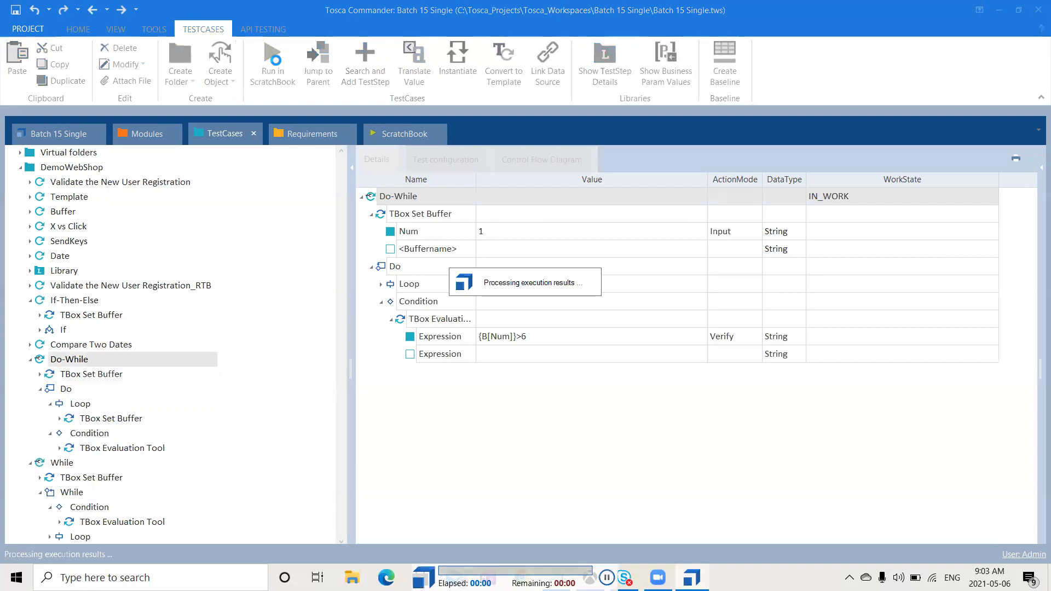
pyautogui.click(394, 138)
pyautogui.rightClick(68, 196)
pyautogui.click(173, 167)
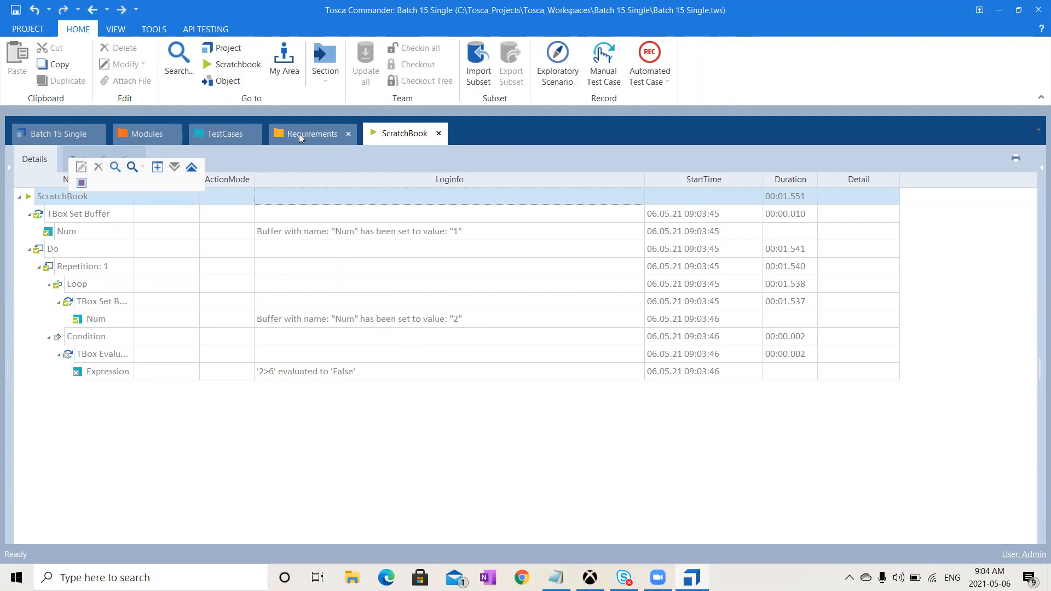
# Step: Return to the Do-While test case, expand its Loop details and change the condition expression to {B[Num]}<6
pyautogui.click(210, 135)
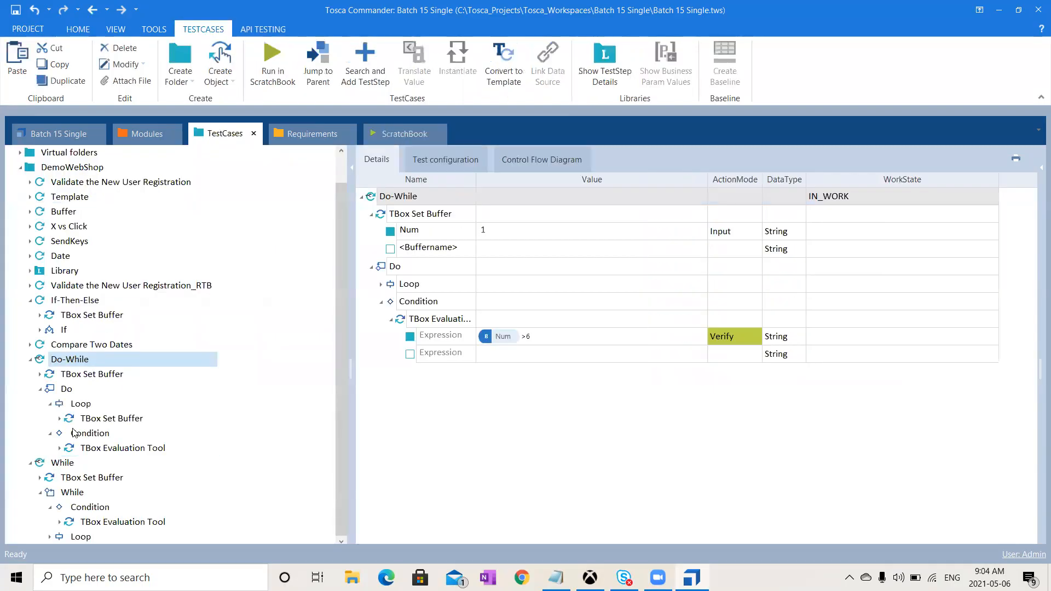
pyautogui.scroll(1, 33, 466)
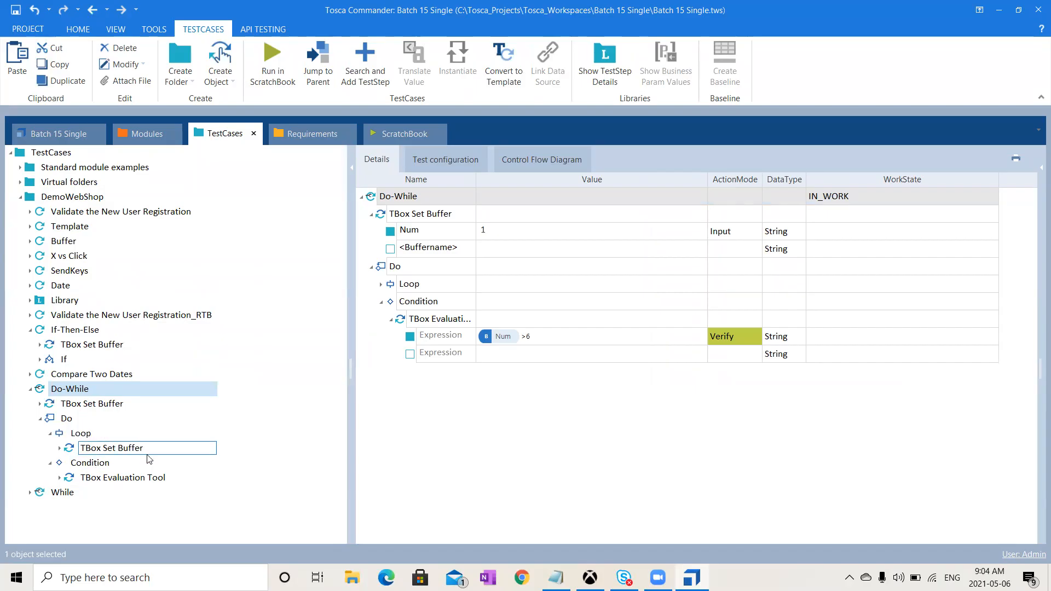
pyautogui.click(105, 405)
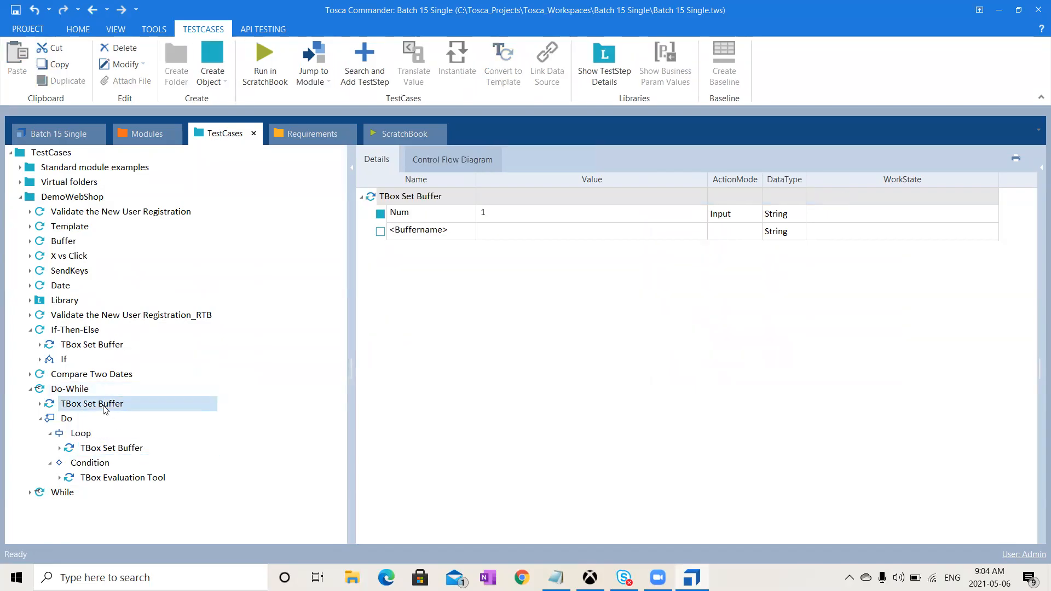
pyautogui.click(83, 389)
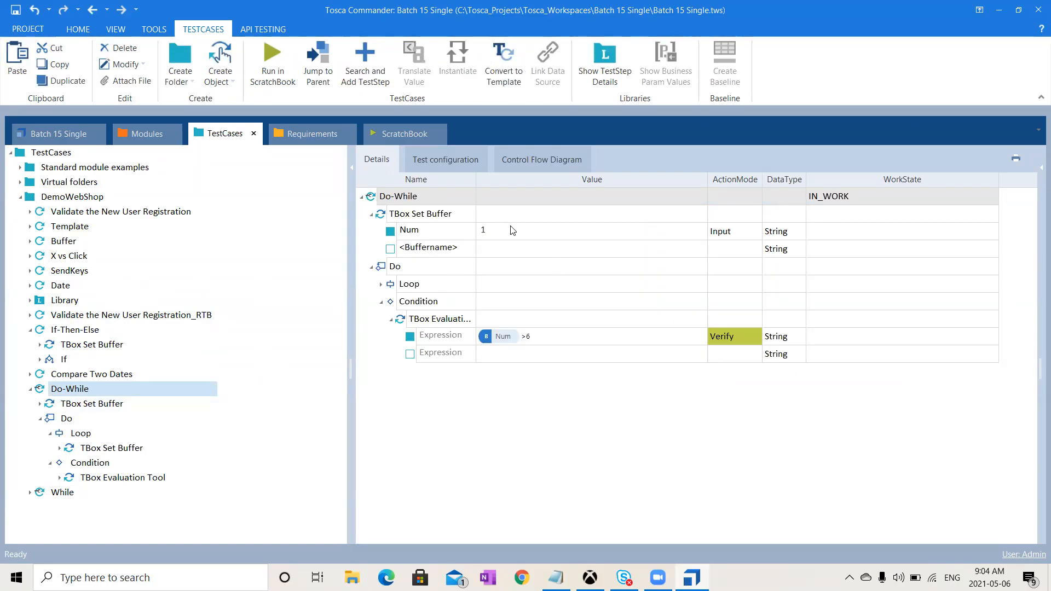
pyautogui.click(381, 285)
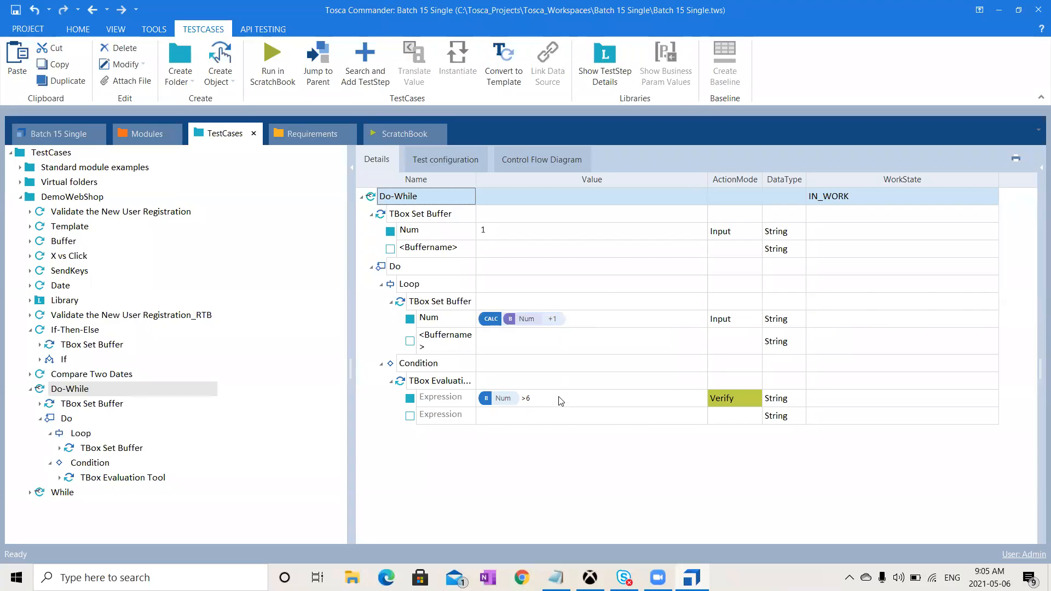
pyautogui.click(541, 398)
pyautogui.click(541, 398)
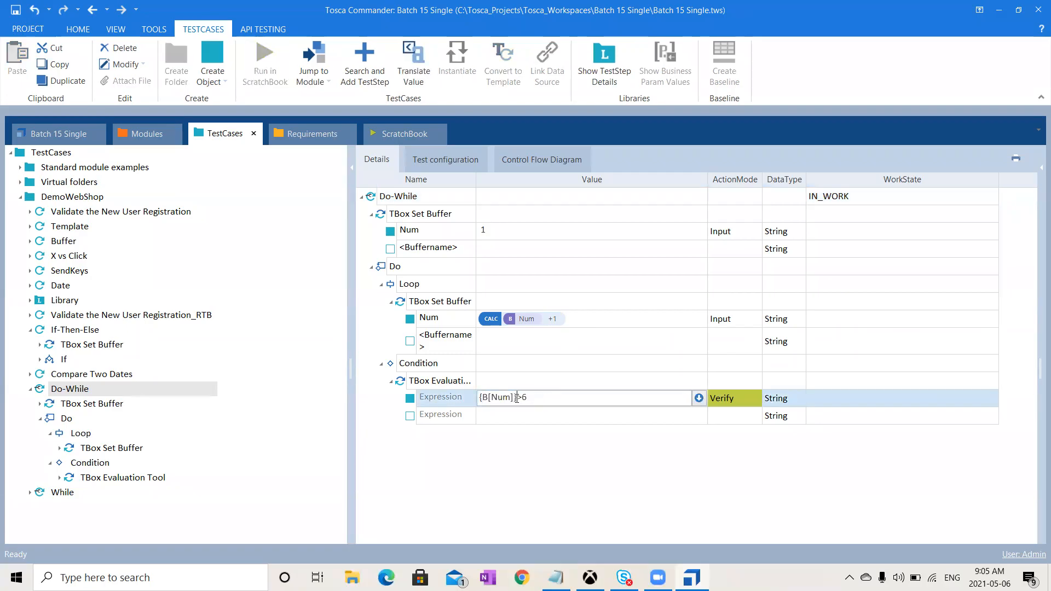
pyautogui.moveTo(517, 398); pyautogui.dragTo(521, 398)
pyautogui.write('<')
pyautogui.click(526, 451)
# Step: Rerun the Do-While test case in the ScratchBook and expand all log entries to examine the Do repetitions
pyautogui.click(437, 196)
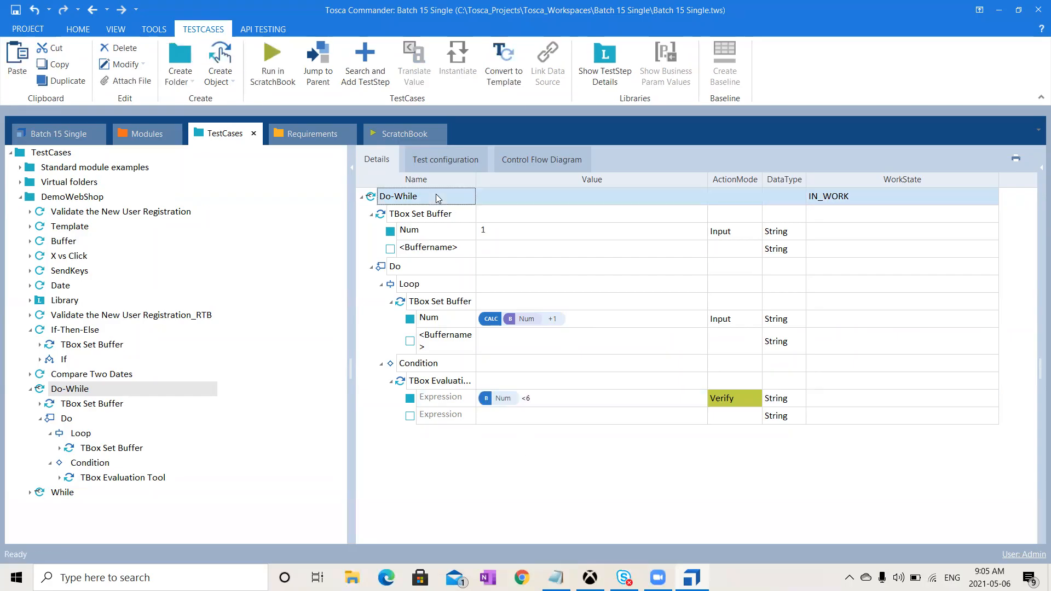
pyautogui.click(286, 77)
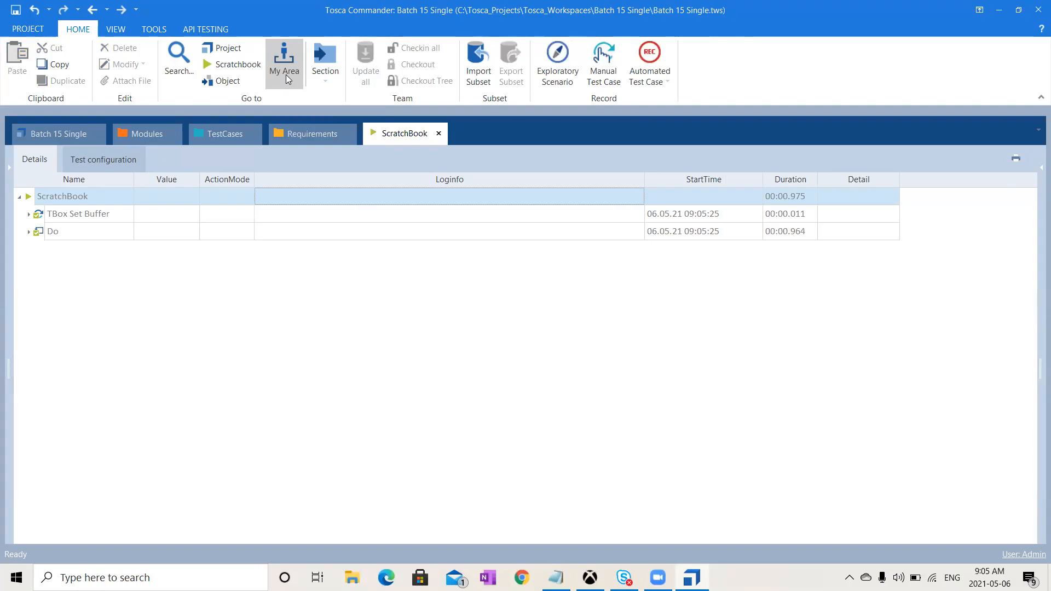
pyautogui.rightClick(75, 198)
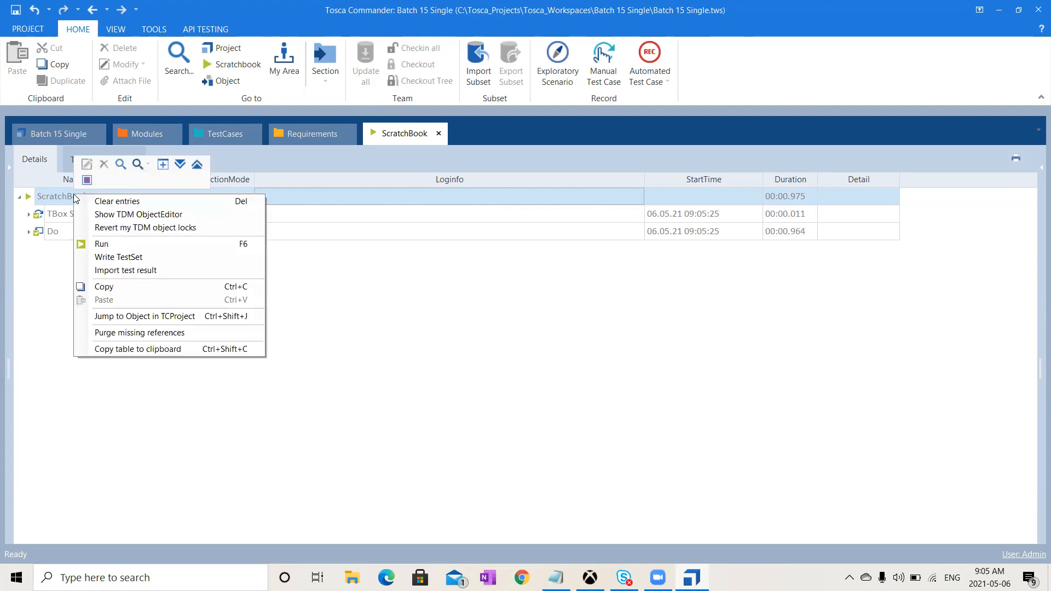
pyautogui.click(180, 166)
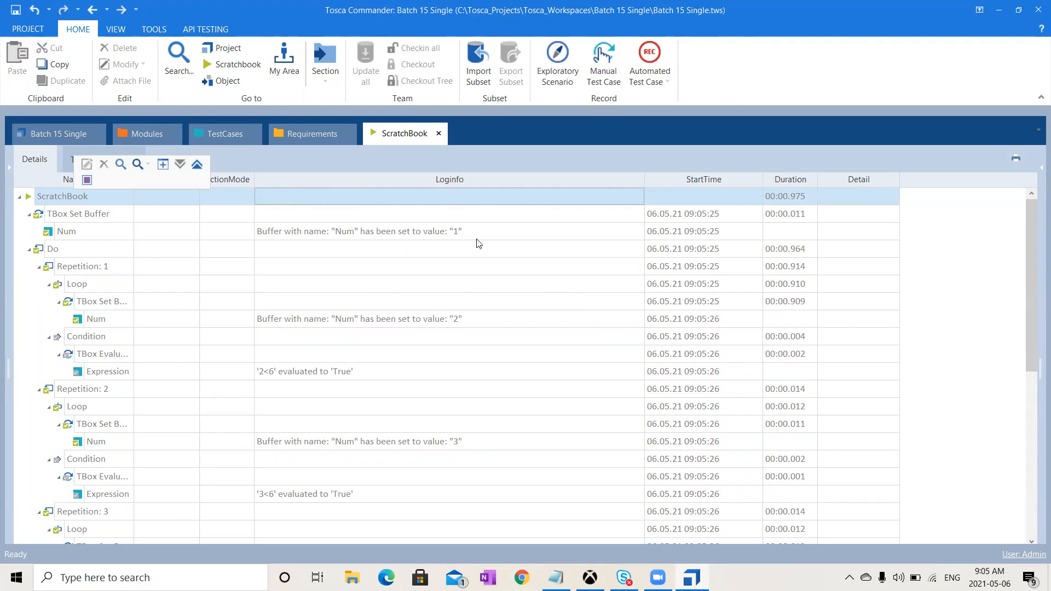
pyautogui.click(82, 249)
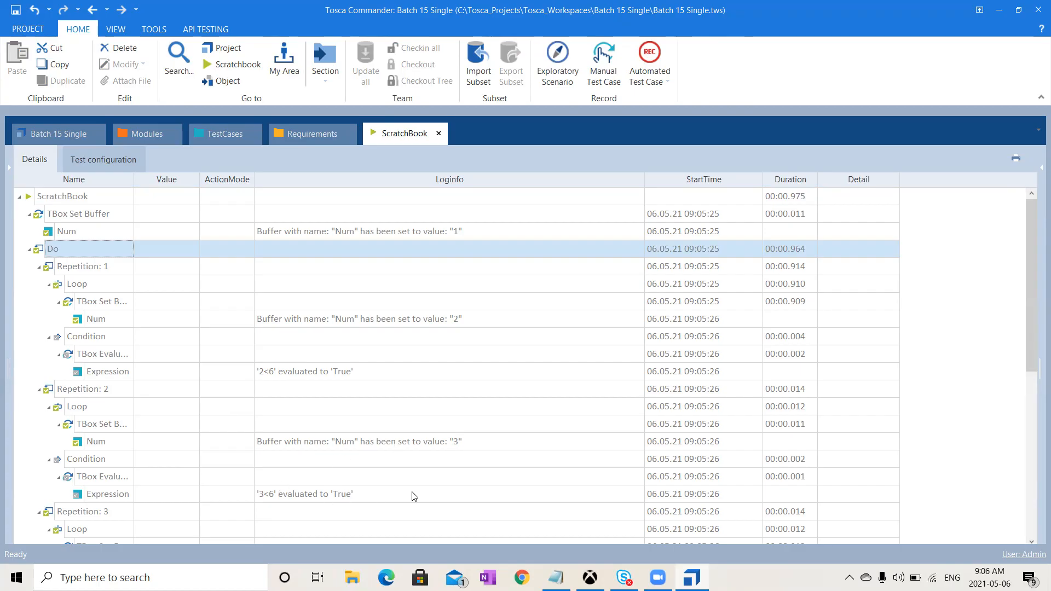
# Step: Examine the remaining Do repetitions in the execution log down to the final condition evaluation
pyautogui.scroll(-1, 1034, 368)
pyautogui.moveTo(1034, 377); pyautogui.dragTo(1033, 447)
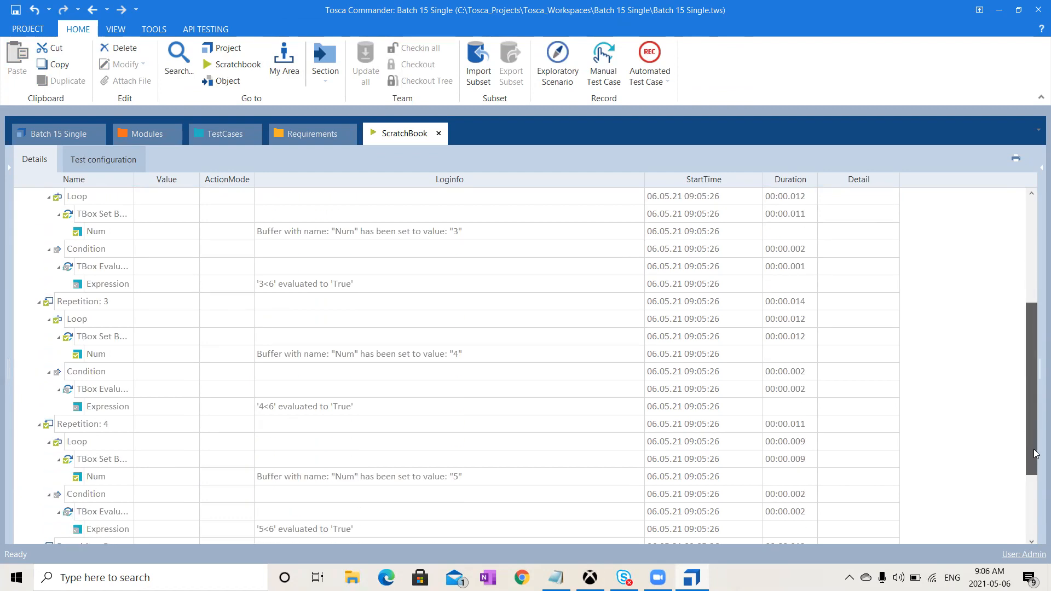
pyautogui.moveTo(1034, 449); pyautogui.dragTo(1036, 534)
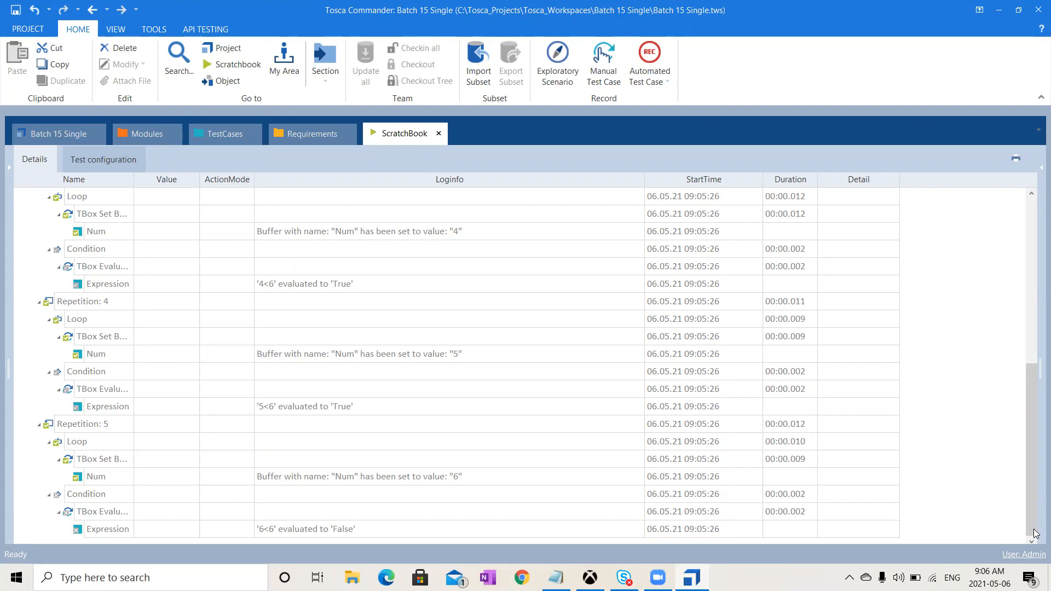
# Step: In the While test case, change the condition expression to {B[Num]}<6 and expand the Loop's TBox Set Buffer details
pyautogui.click(226, 133)
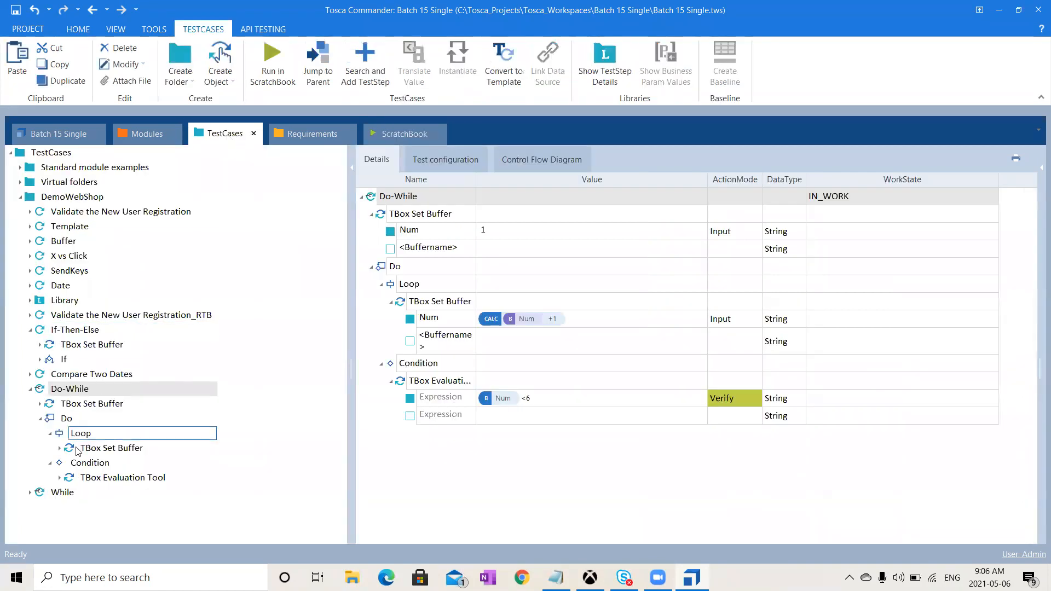
pyautogui.click(70, 492)
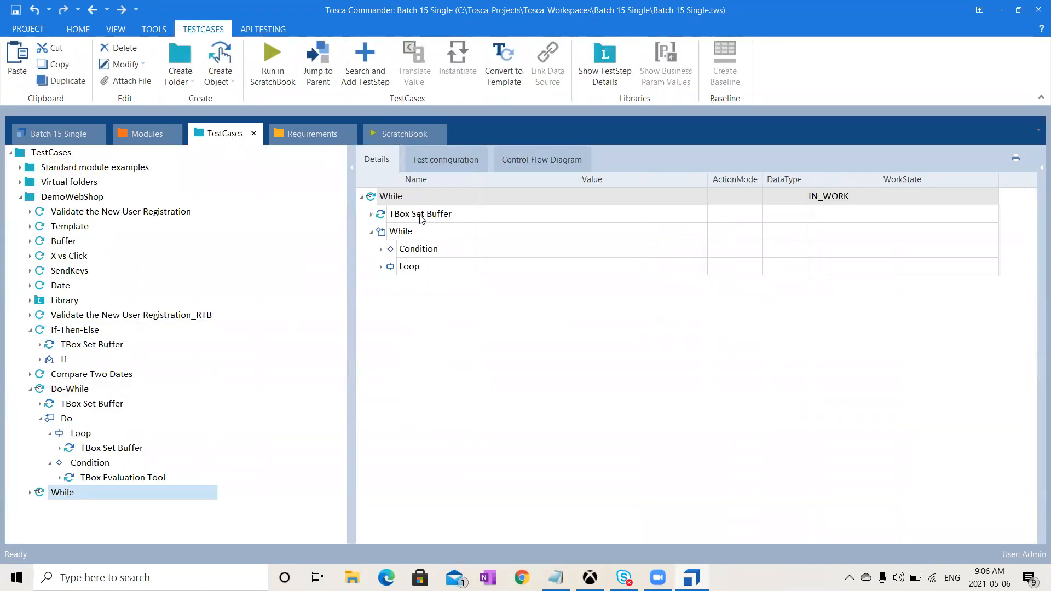
pyautogui.click(381, 249)
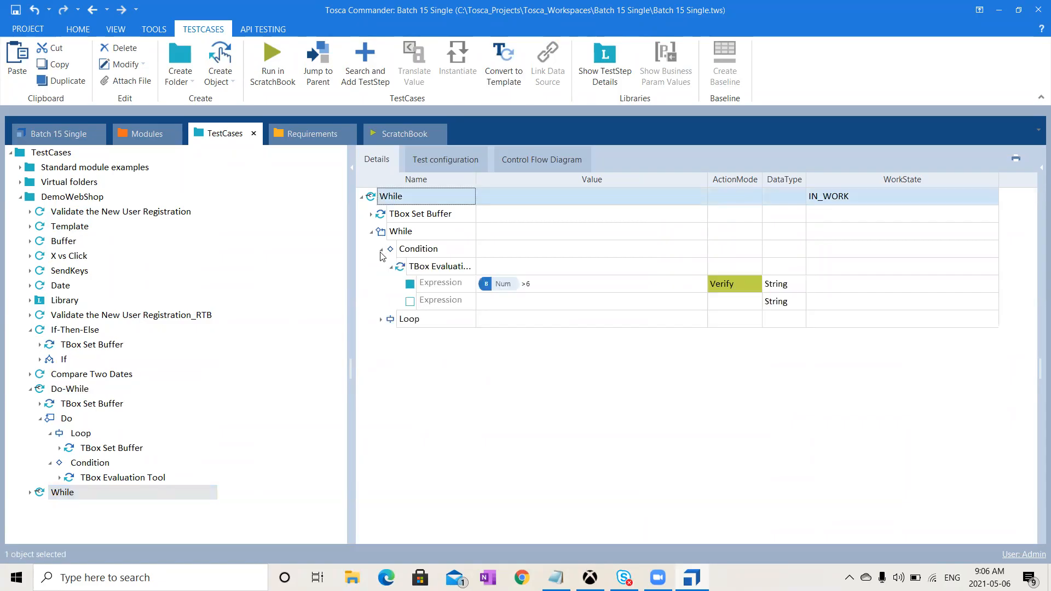
pyautogui.click(577, 290)
pyautogui.click(521, 281)
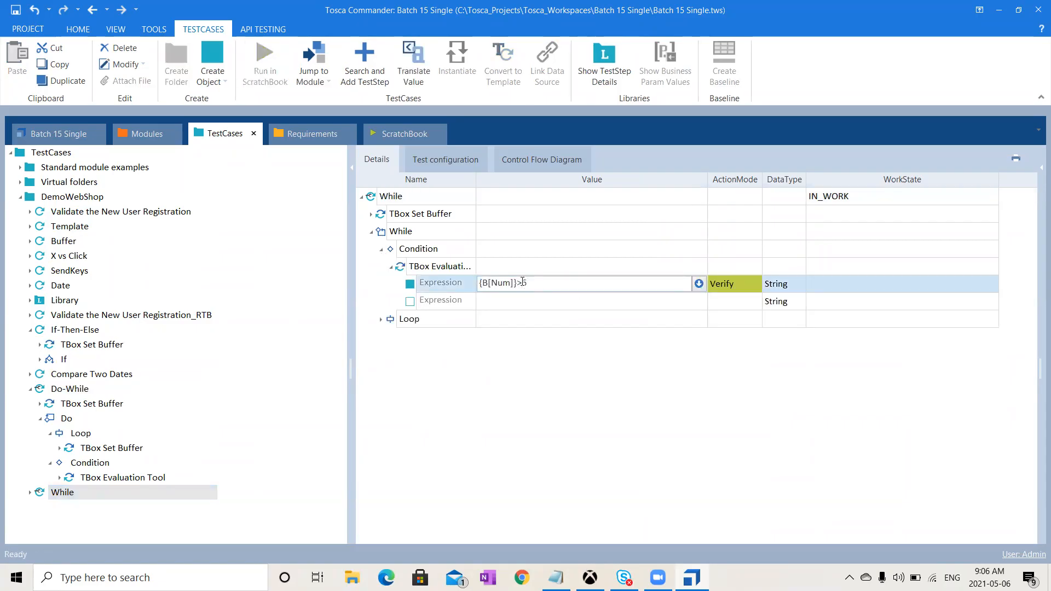
pyautogui.press('BackSpace')
pyautogui.write('<')
pyautogui.click(470, 339)
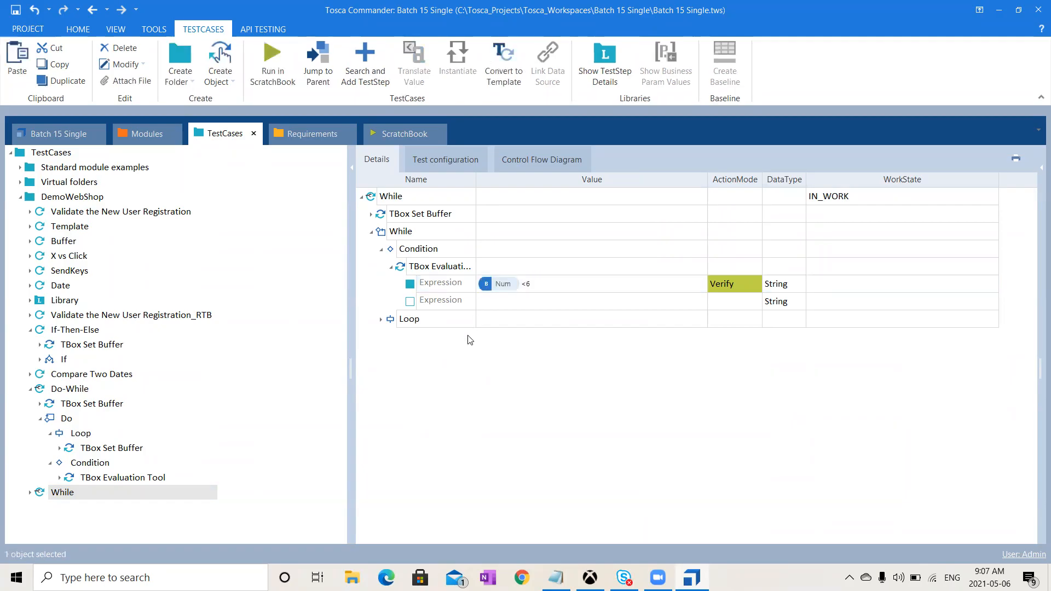
pyautogui.click(383, 322)
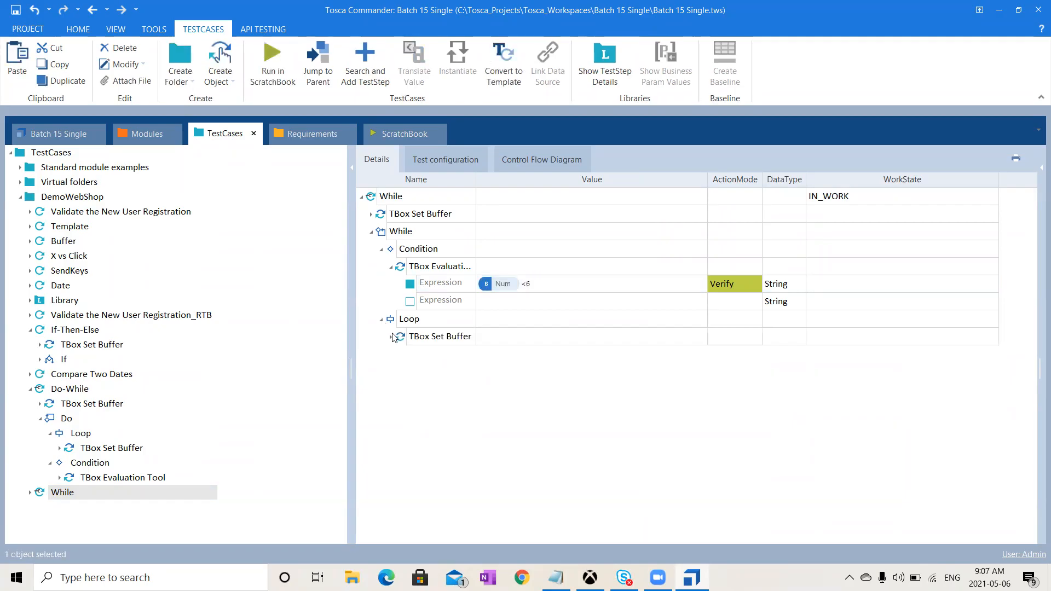
pyautogui.click(391, 337)
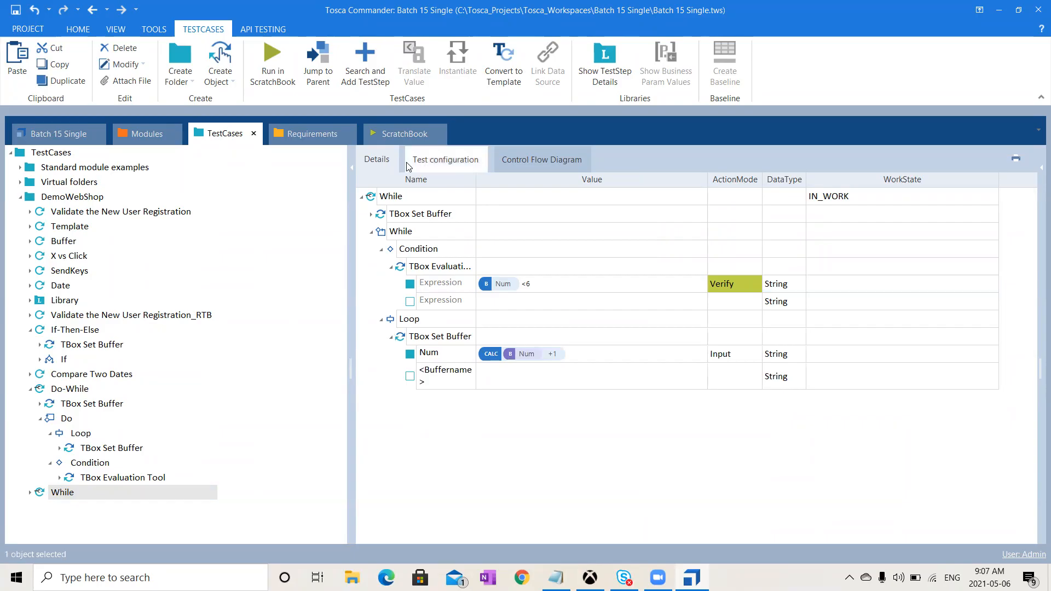
# Step: Run the While test case in the ScratchBook and expand all log entries to examine its repetitions
pyautogui.click(406, 196)
pyautogui.click(276, 62)
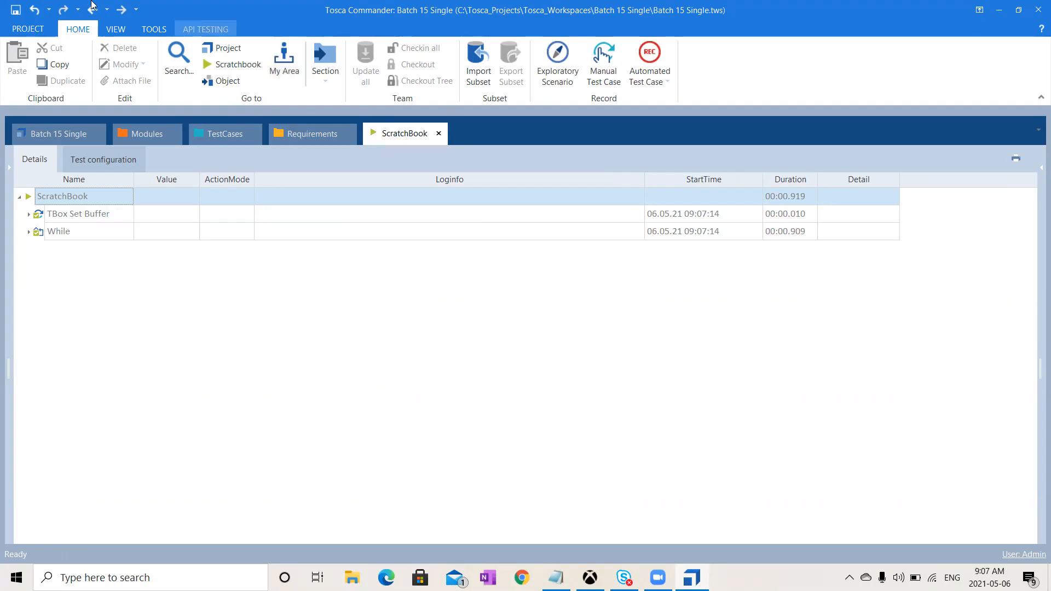
pyautogui.rightClick(90, 202)
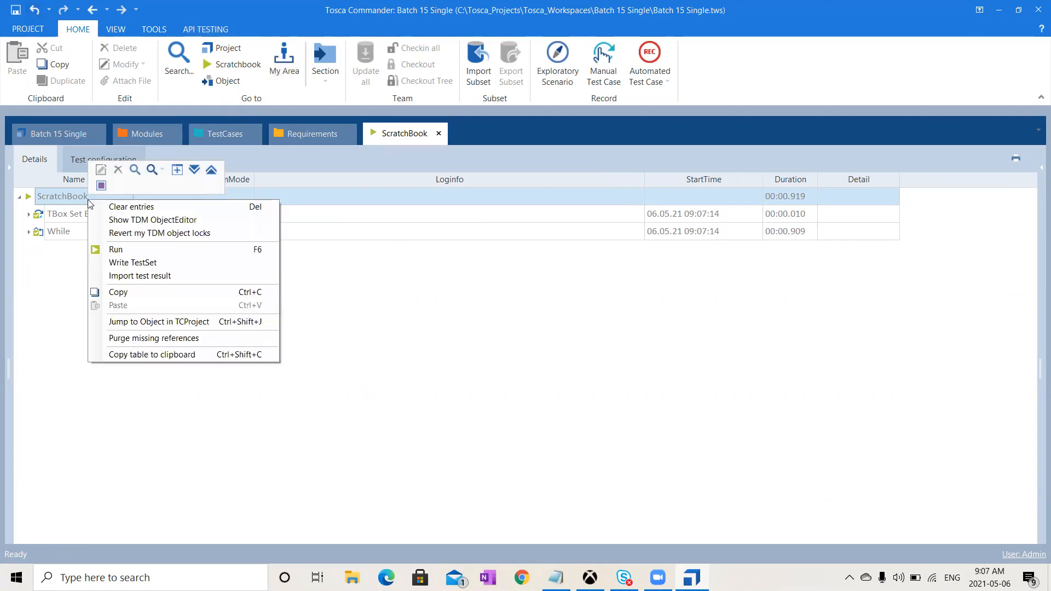
pyautogui.click(188, 170)
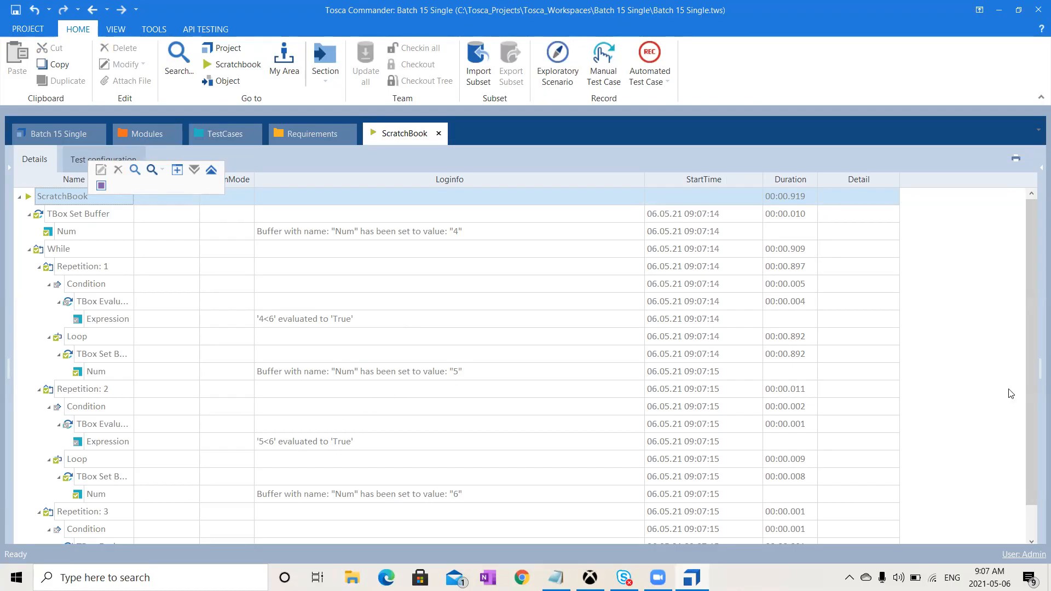
pyautogui.scroll(-1, 1030, 414)
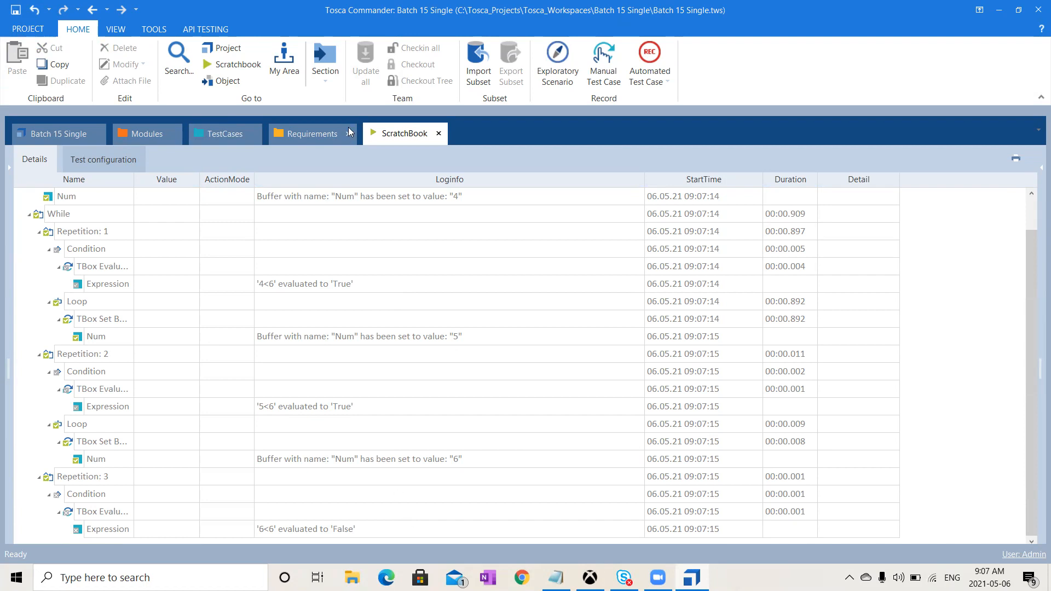
# Step: Expand the While test case in the tree and compare its buffer, condition and loop steps with those of the Do-While test case
pyautogui.click(226, 134)
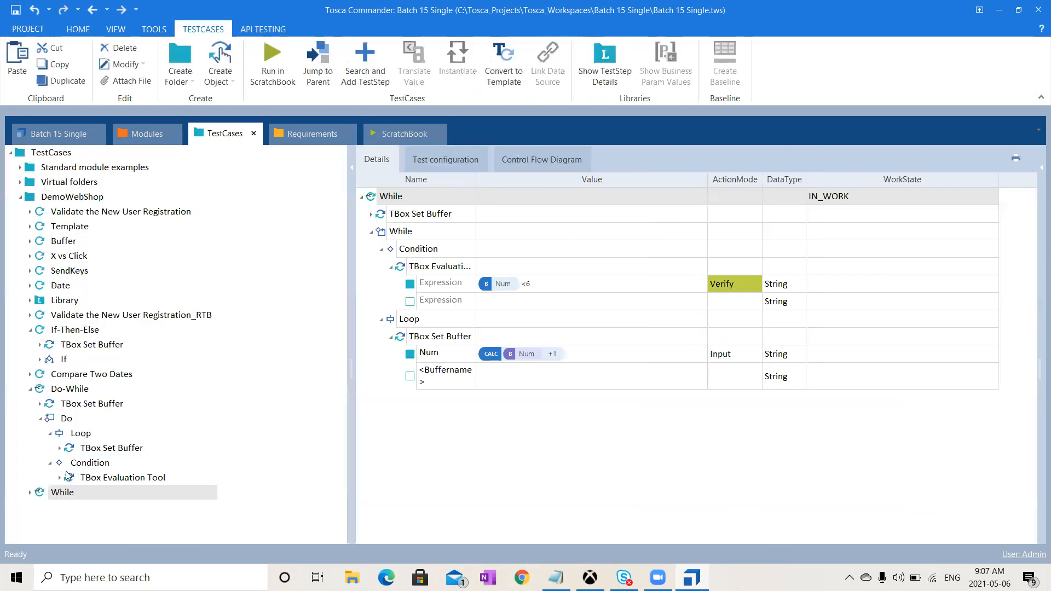
pyautogui.click(29, 492)
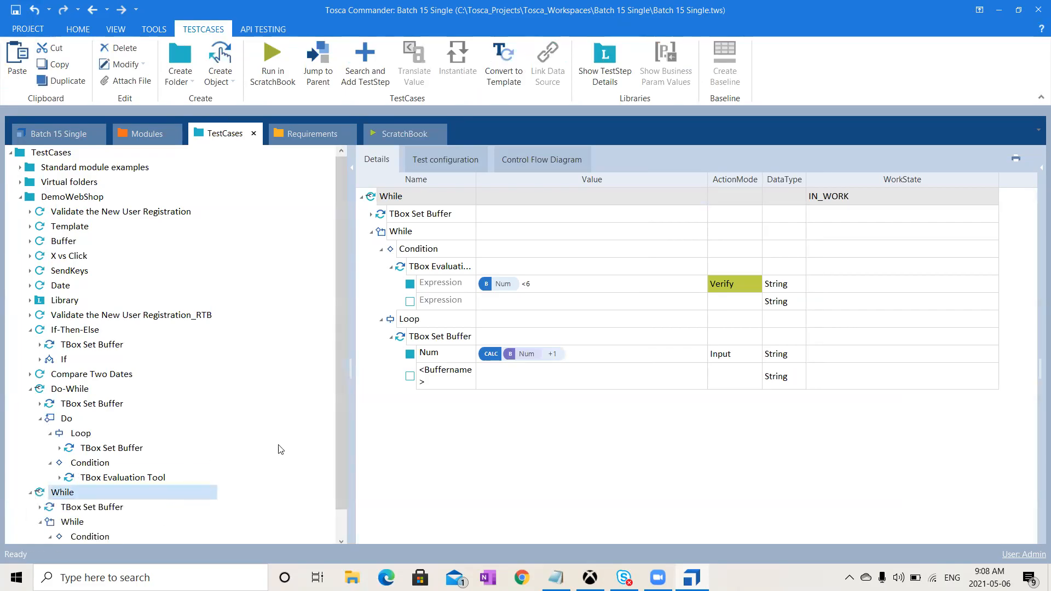
pyautogui.moveTo(345, 484); pyautogui.dragTo(344, 539)
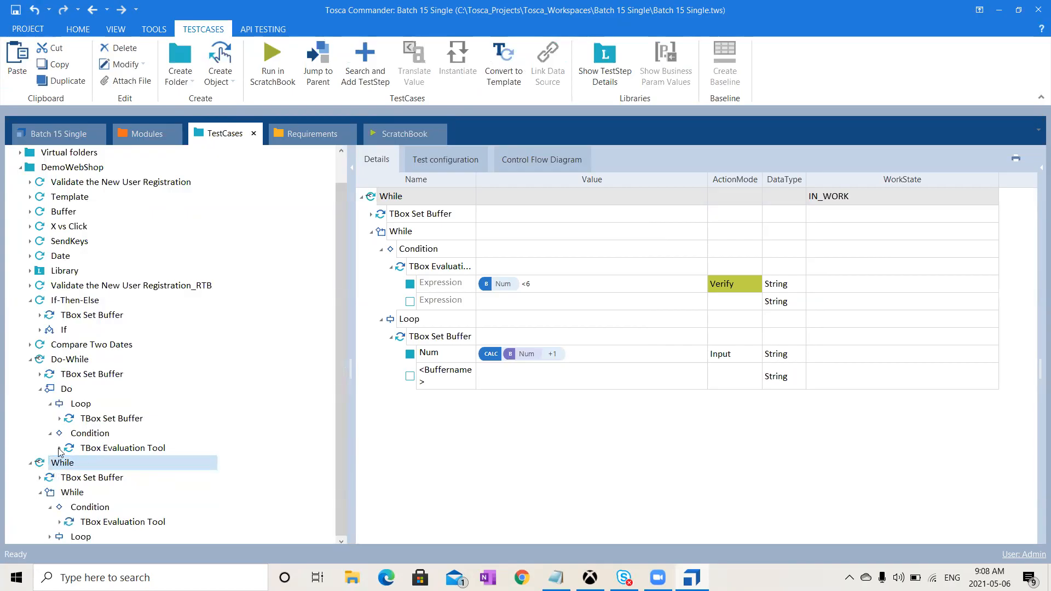
pyautogui.click(79, 405)
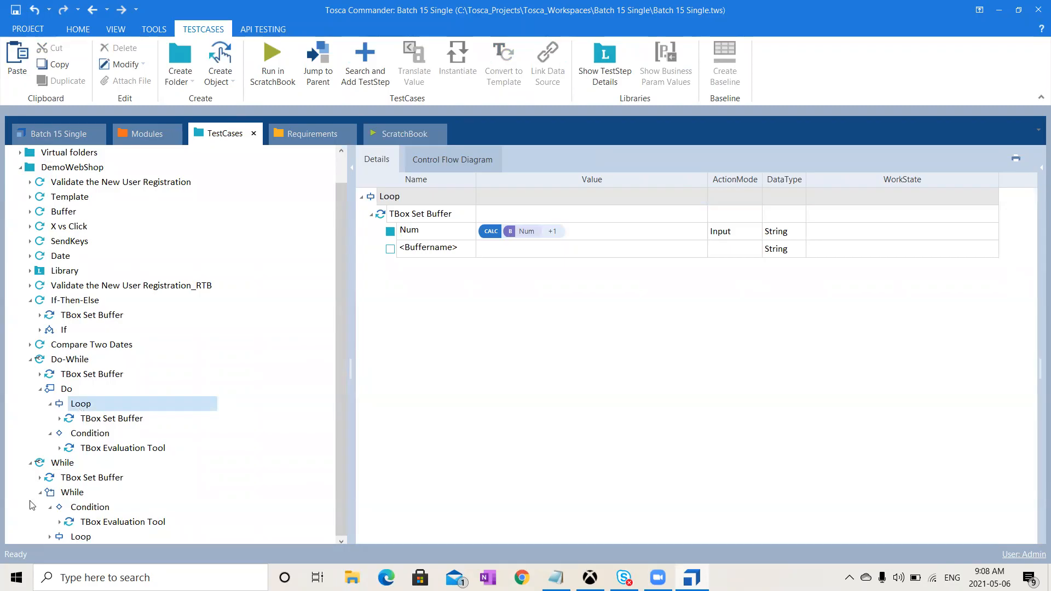
pyautogui.click(51, 537)
pyautogui.click(343, 526)
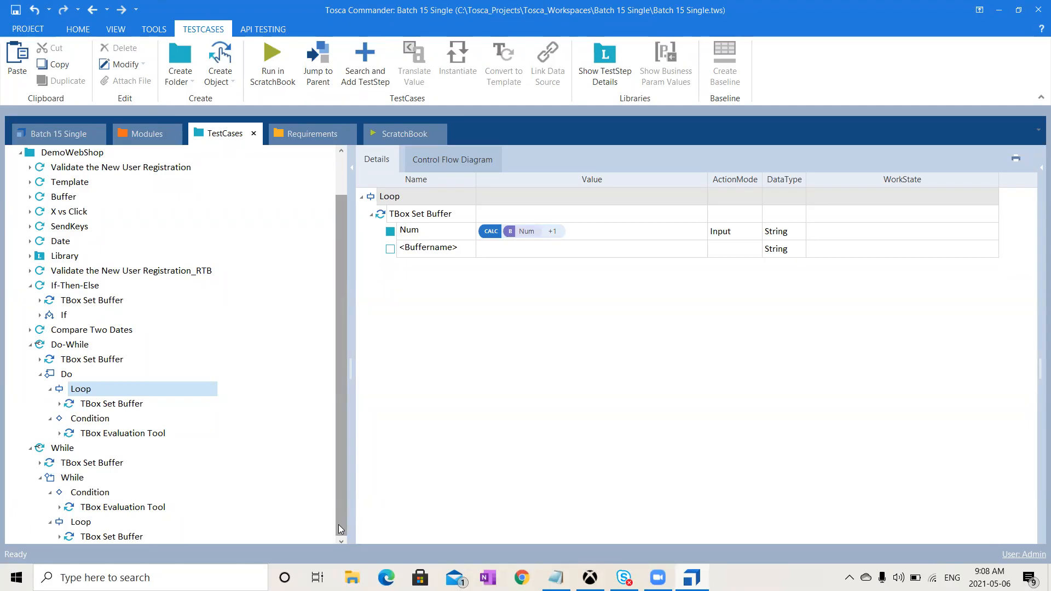
pyautogui.click(121, 469)
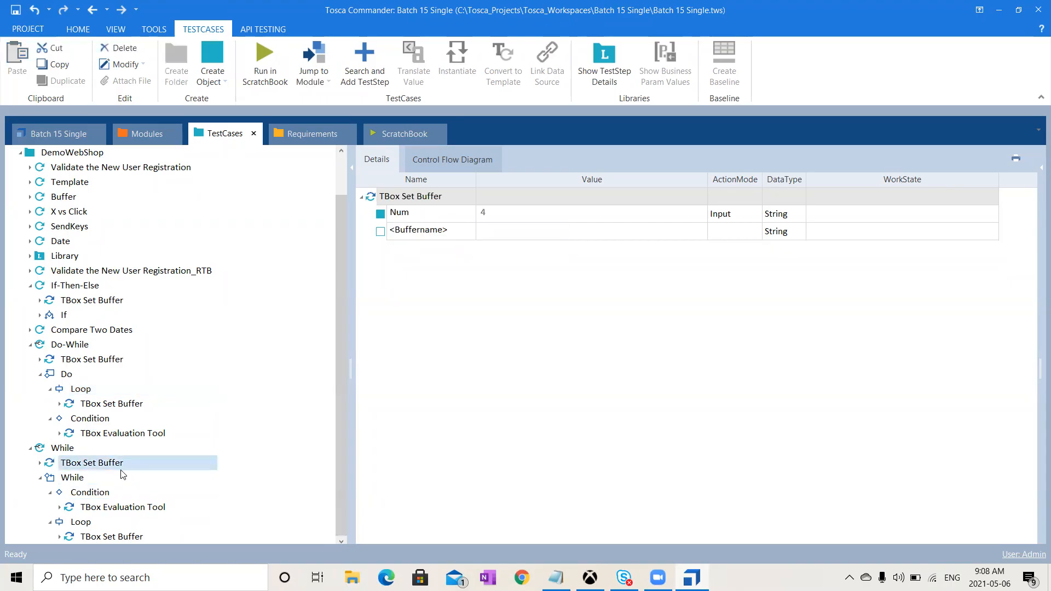
pyautogui.click(112, 359)
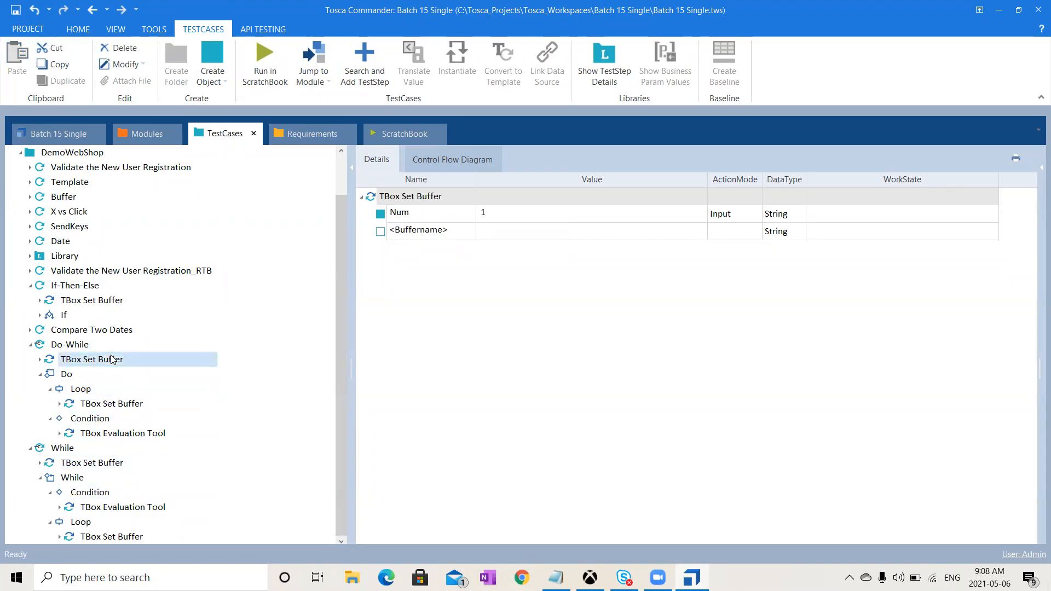
pyautogui.click(112, 433)
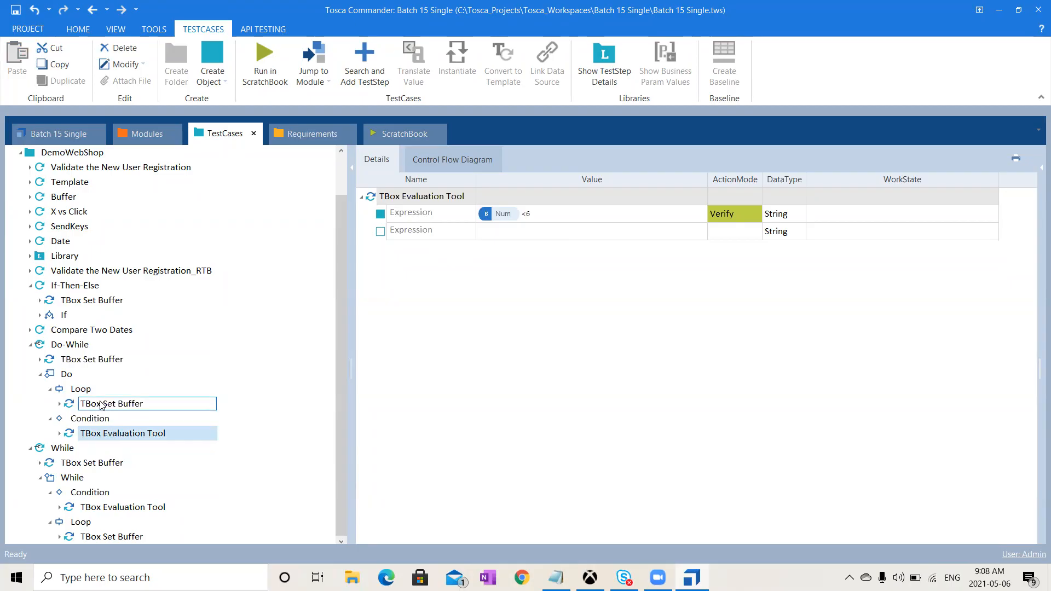
pyautogui.click(100, 404)
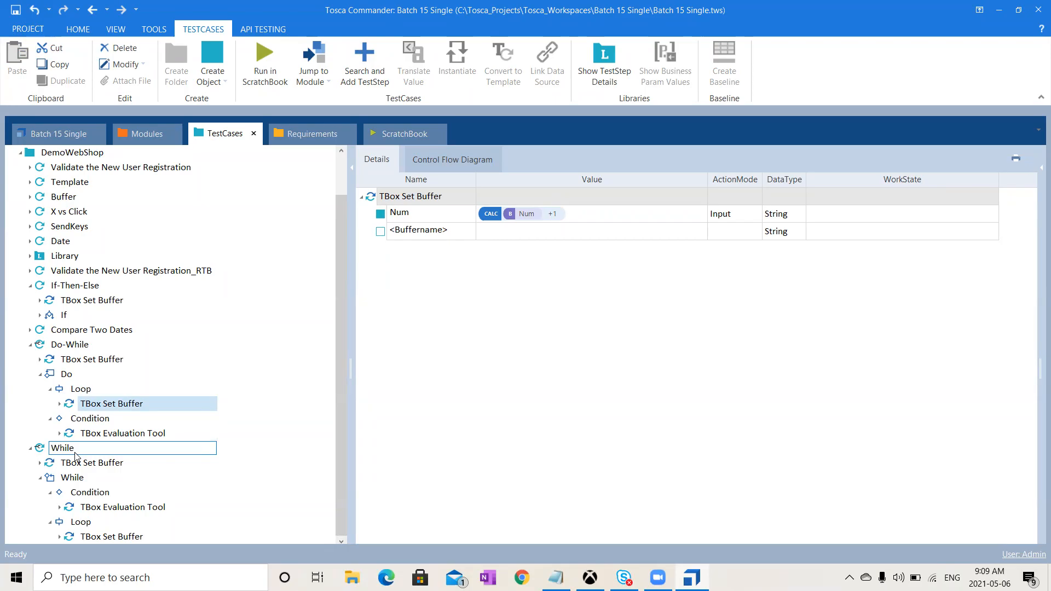
pyautogui.click(75, 479)
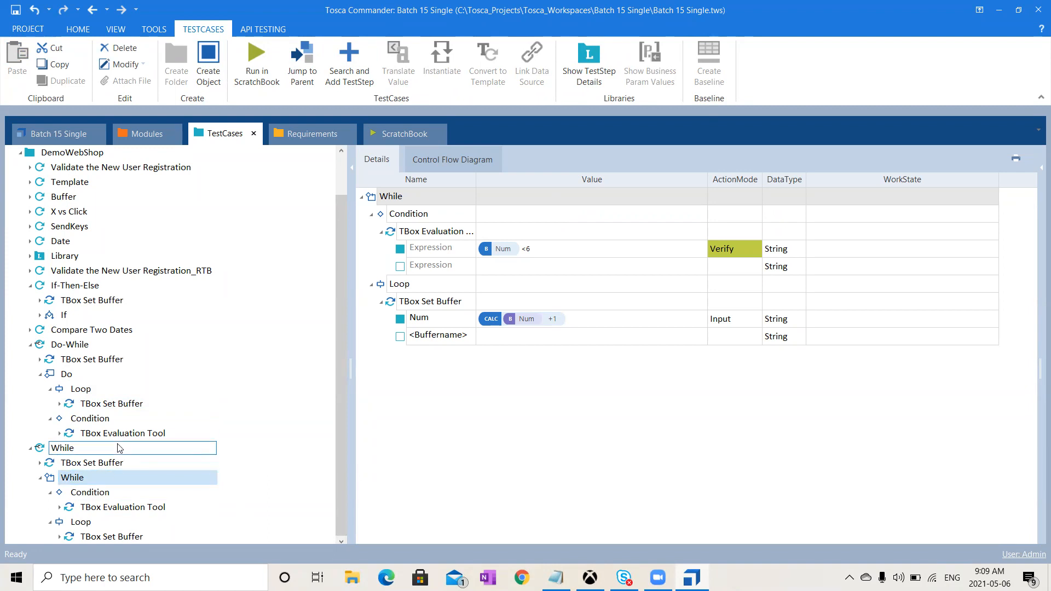
# Step: Set the While test case's WorkState to COMPLETED
pyautogui.click(118, 448)
pyautogui.click(846, 199)
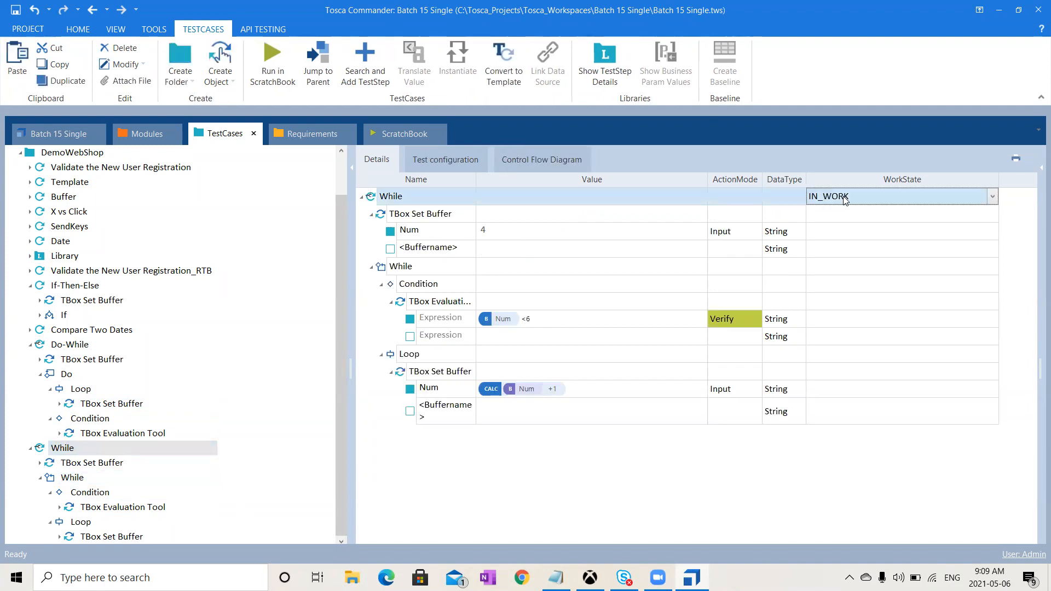
pyautogui.write('c')
pyautogui.click(591, 449)
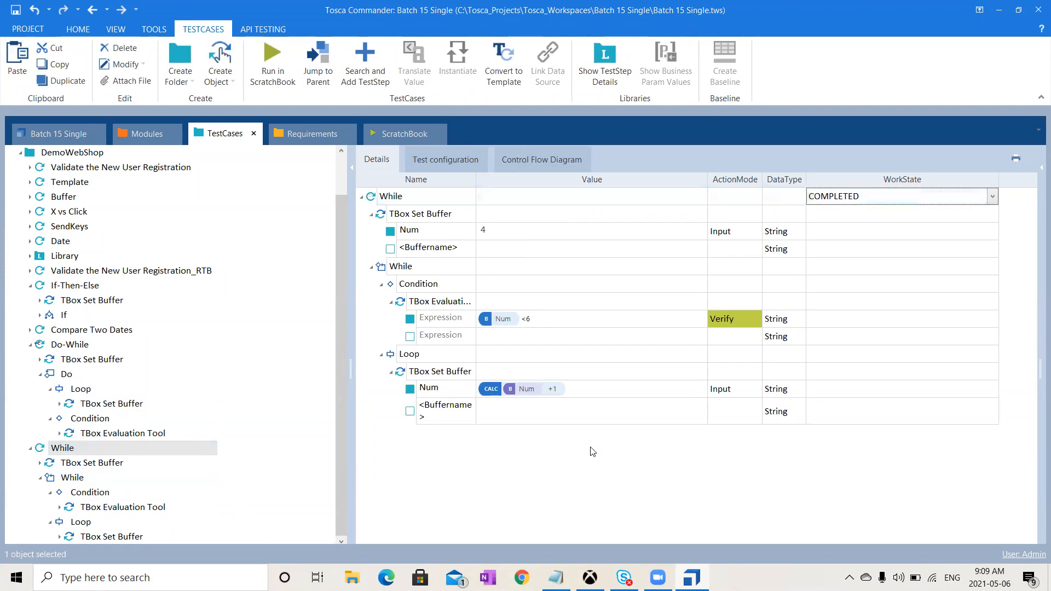
# Step: Set the Do-While test case's WorkState to COMPLETED
pyautogui.click(82, 345)
pyautogui.click(853, 201)
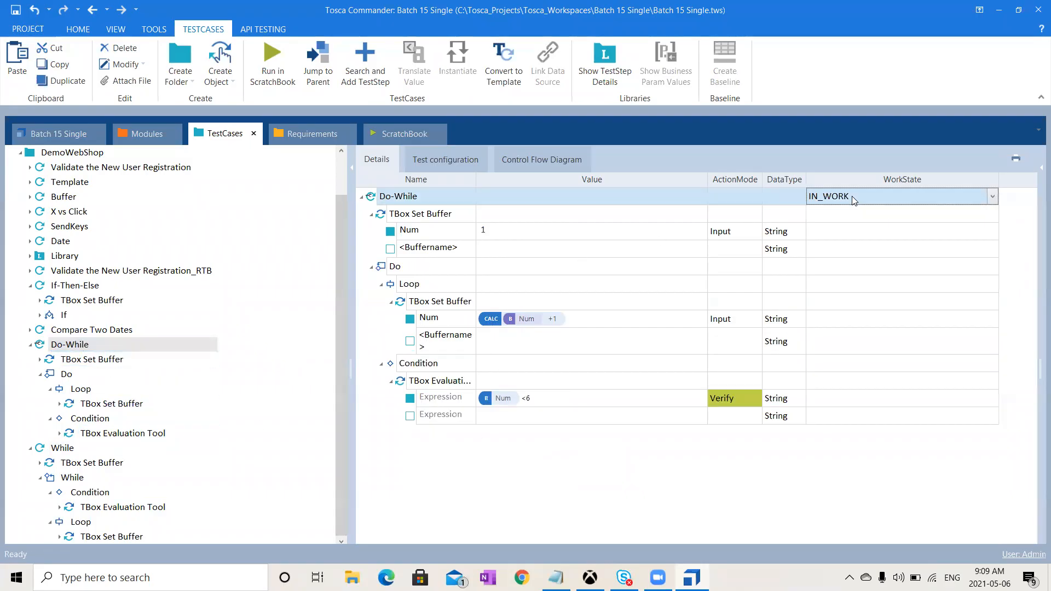
pyautogui.click(853, 200)
pyautogui.write('c')
pyautogui.click(666, 349)
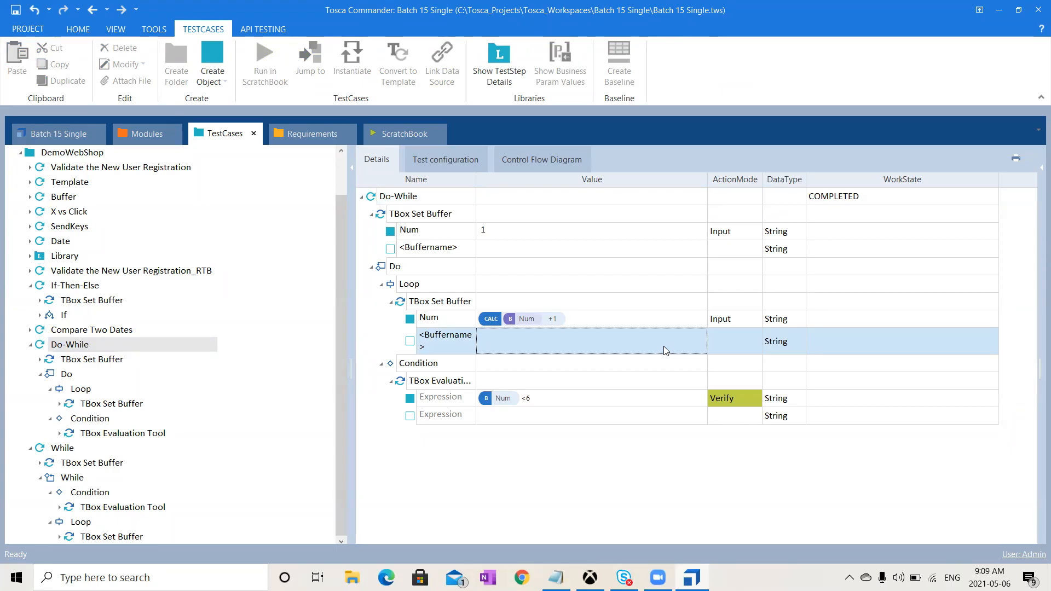
# Step: Collapse the If-Then-Else, Do-While and While test cases in the tree and review the details of If-Then-Else and Do-While
pyautogui.click(31, 287)
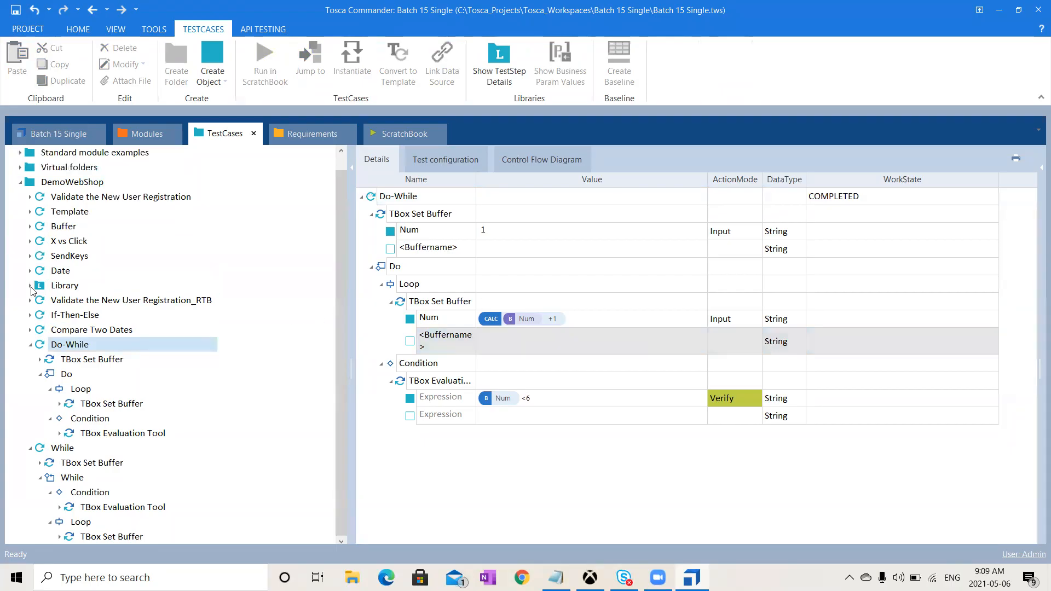
pyautogui.click(31, 346)
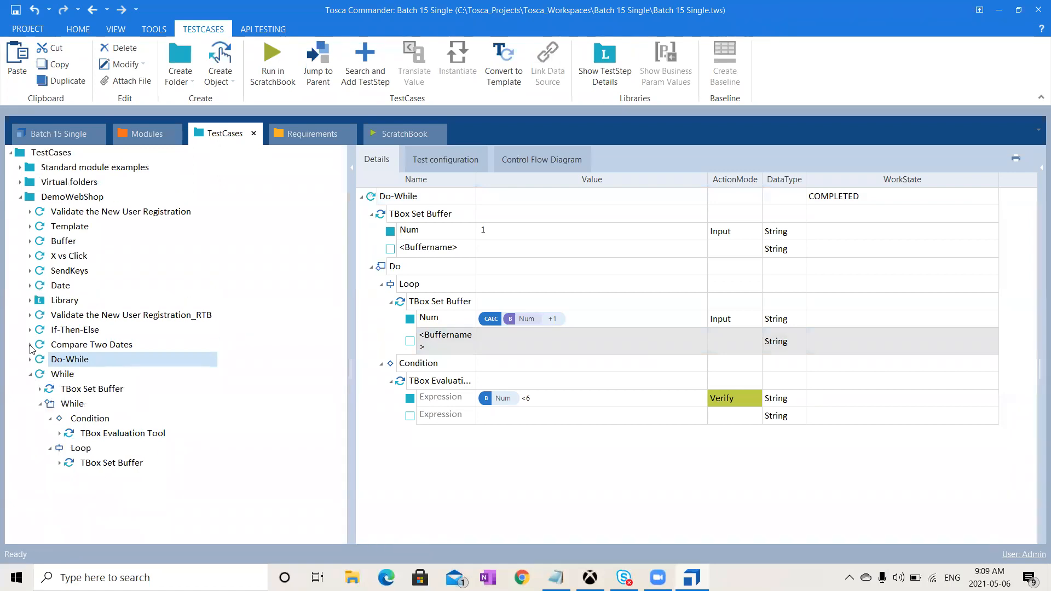
pyautogui.click(31, 374)
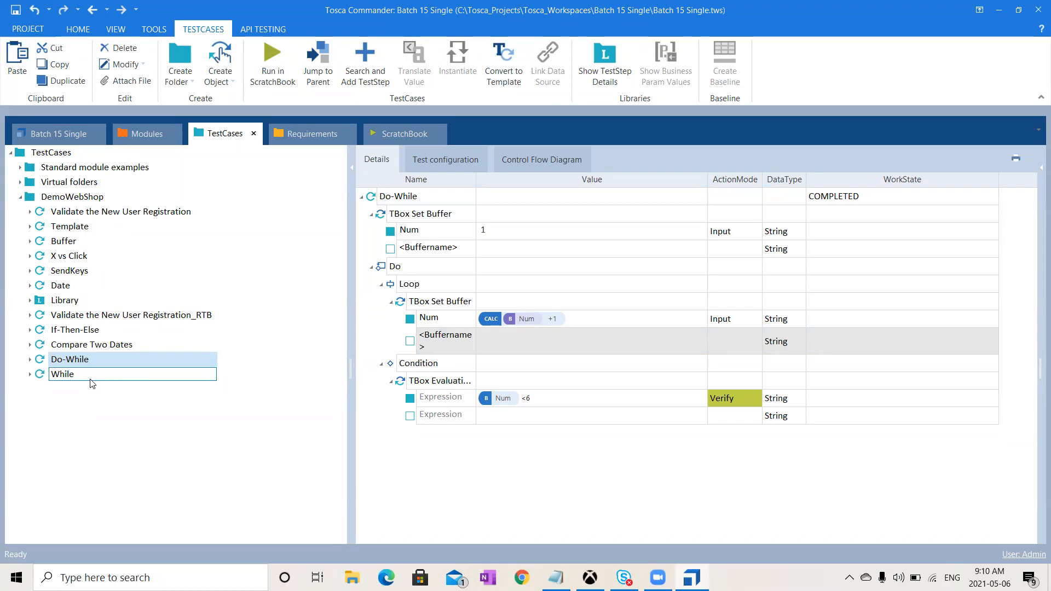
pyautogui.click(89, 334)
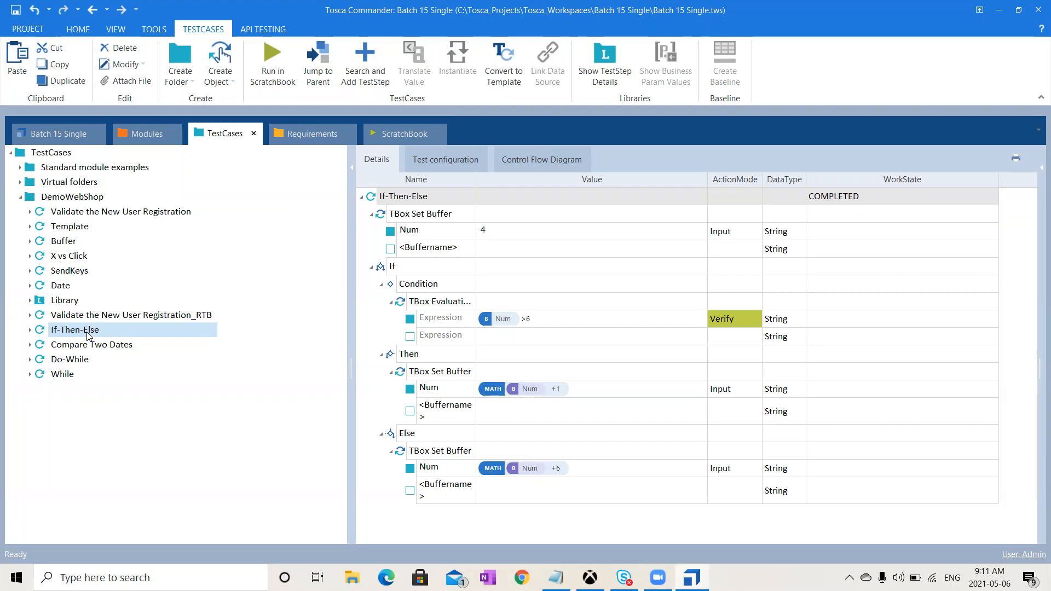
pyautogui.click(88, 359)
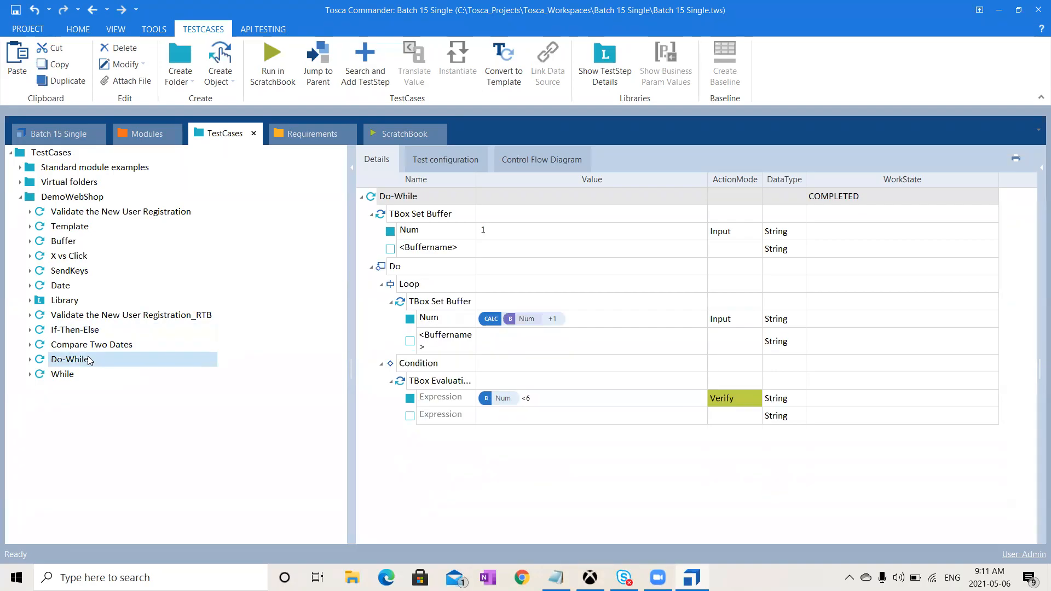